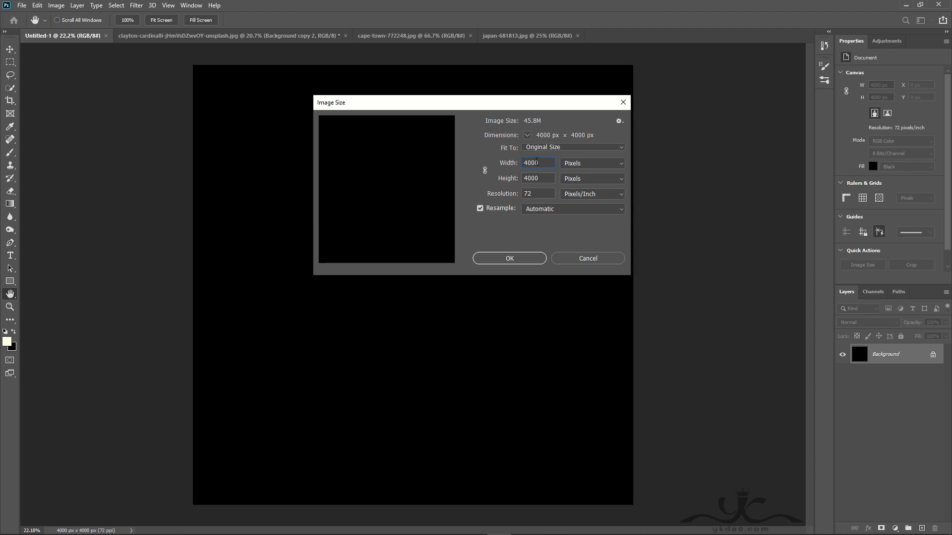
# Hide the Background layer in the clayton-cardinalli image and copy the woman cutout layer into the 4000 x 4000 px Untitled-1 document.
pyautogui.click(510, 258)
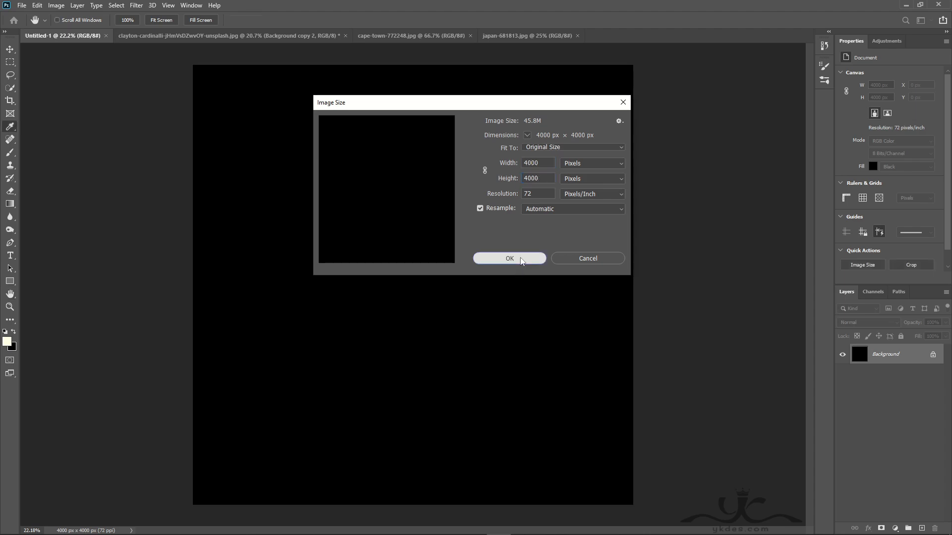
pyautogui.click(236, 36)
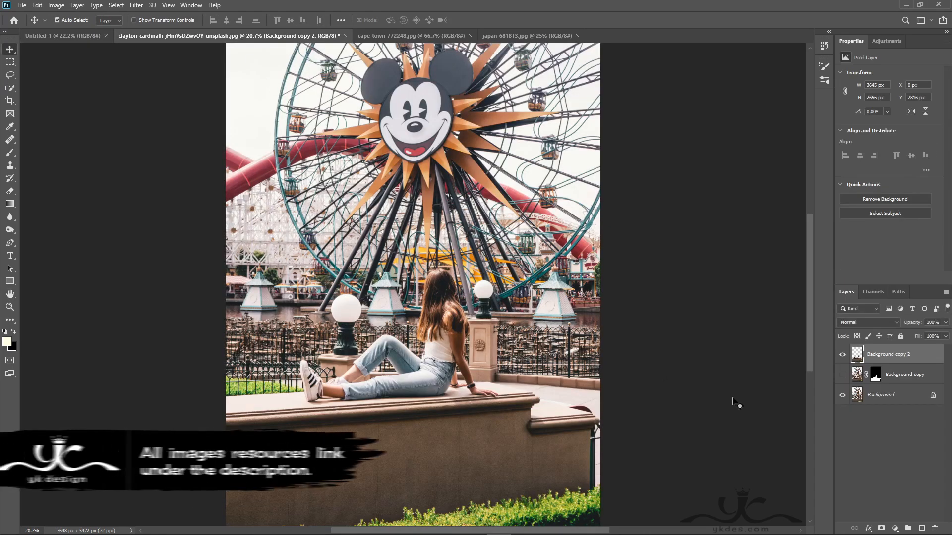
pyautogui.click(841, 395)
pyautogui.click(842, 396)
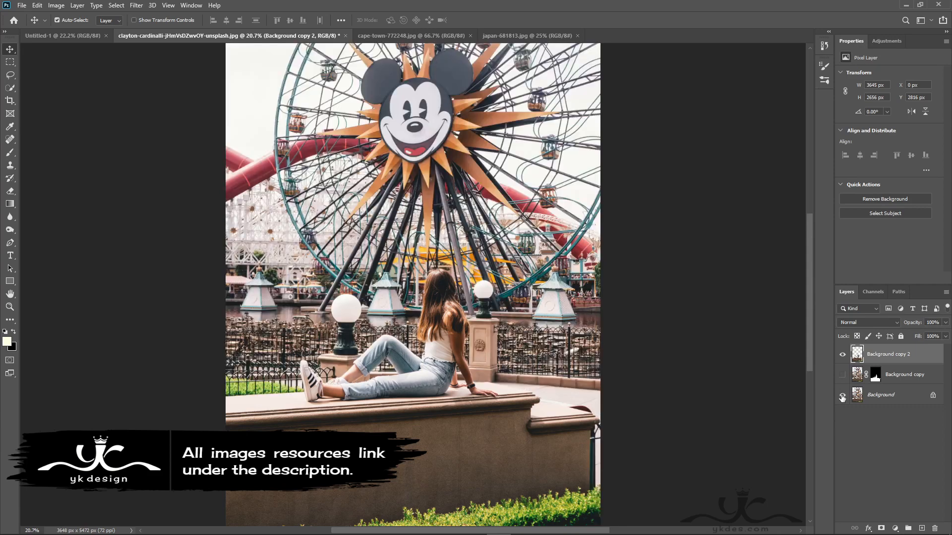
pyautogui.click(842, 396)
pyautogui.click(842, 396)
pyautogui.click(842, 396)
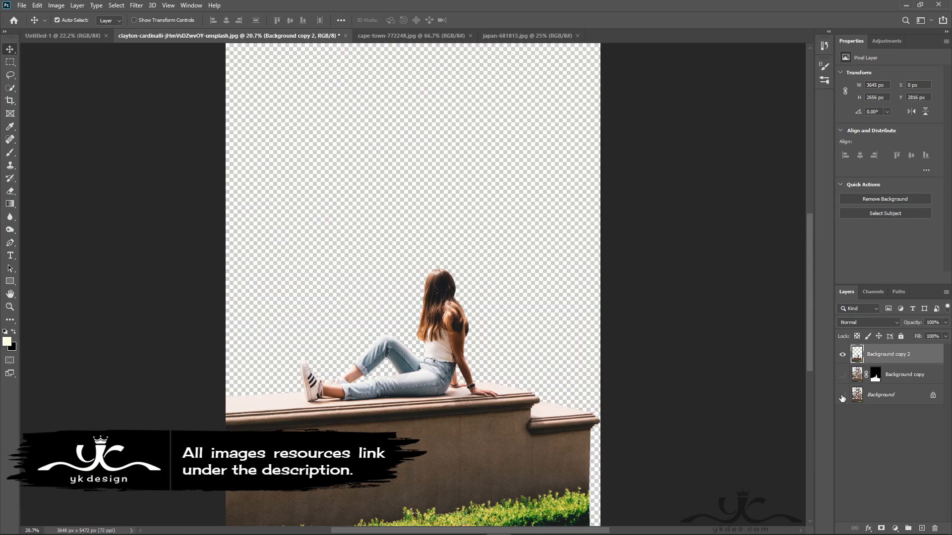
pyautogui.moveTo(865, 358); pyautogui.dragTo(454, 328)
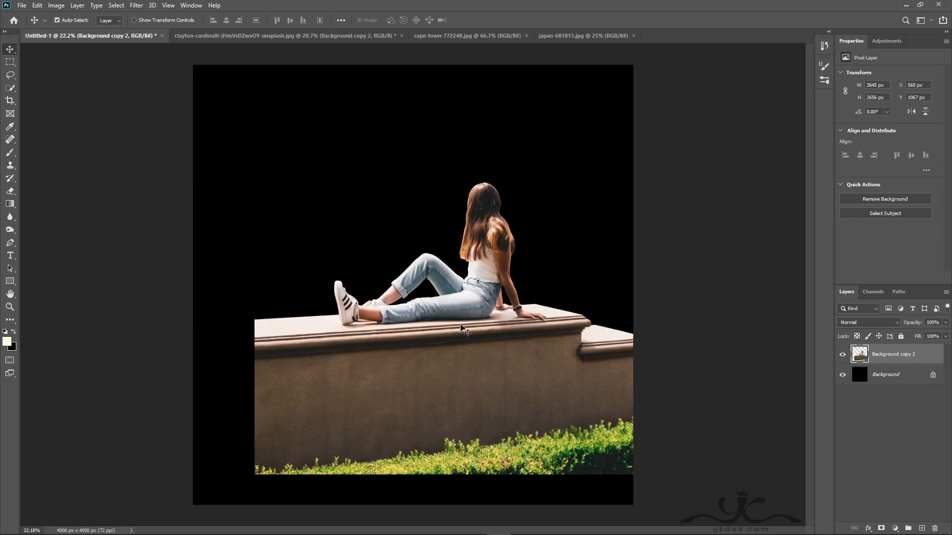
# Enlarge the woman cutout proportionally to about 4729 x 3445 px and place it so the wall spans the bottom of the canvas.
pyautogui.hotkey('ctrl', 't')
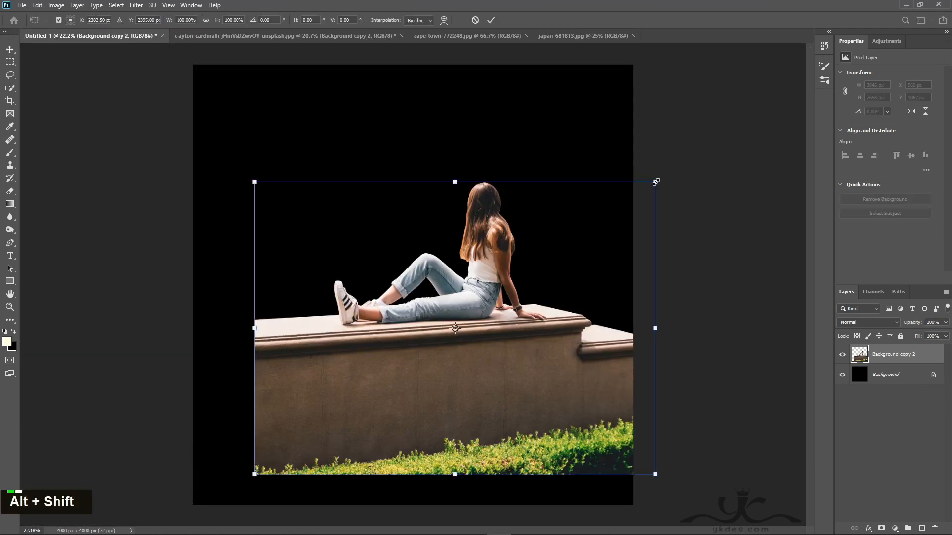
pyautogui.moveTo(655, 182); pyautogui.dragTo(714, 159)
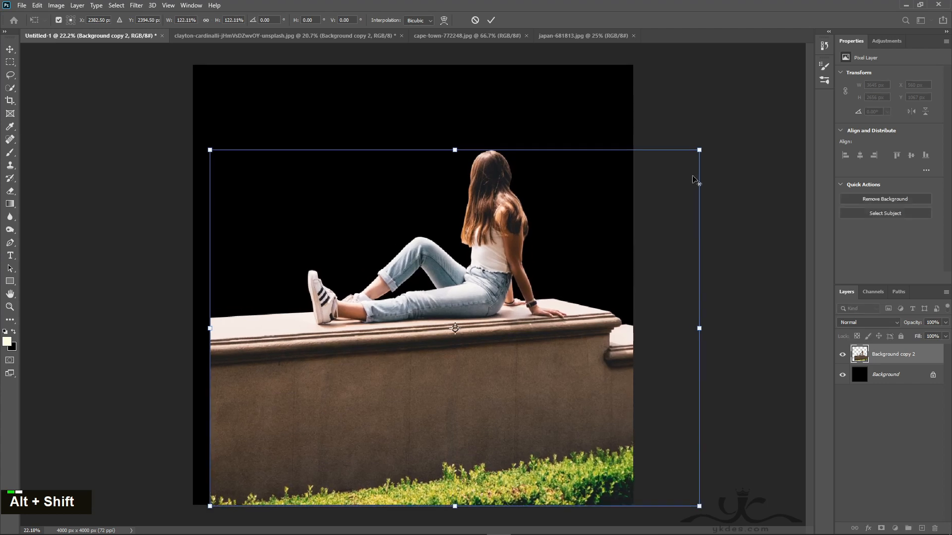
pyautogui.moveTo(644, 242); pyautogui.dragTo(614, 314)
pyautogui.moveTo(667, 222); pyautogui.dragTo(684, 211)
pyautogui.moveTo(619, 302); pyautogui.dragTo(615, 318)
pyautogui.press('Return')
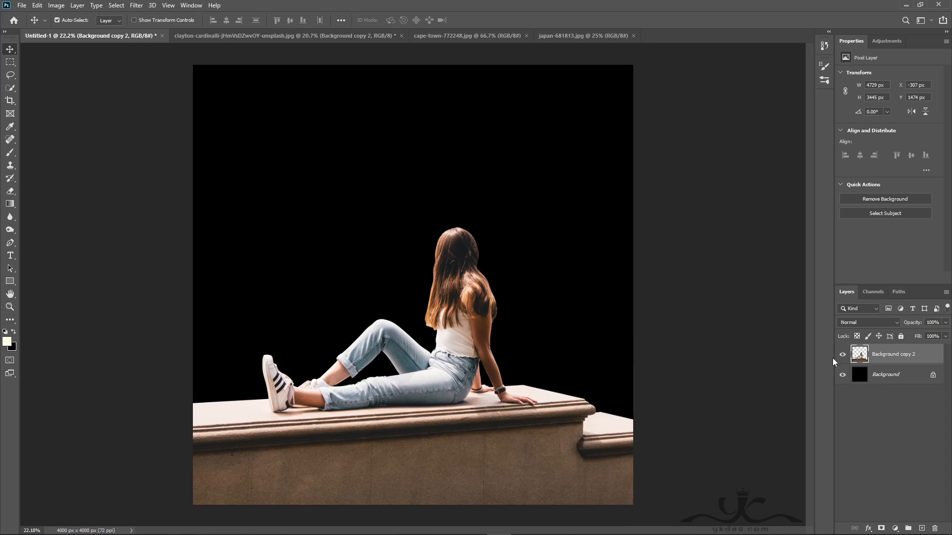
# Add a Hue/Saturation adjustment clipped to the woman layer with saturation -13 and lightness -21.
pyautogui.doubleClick(843, 356)
pyautogui.click(895, 527)
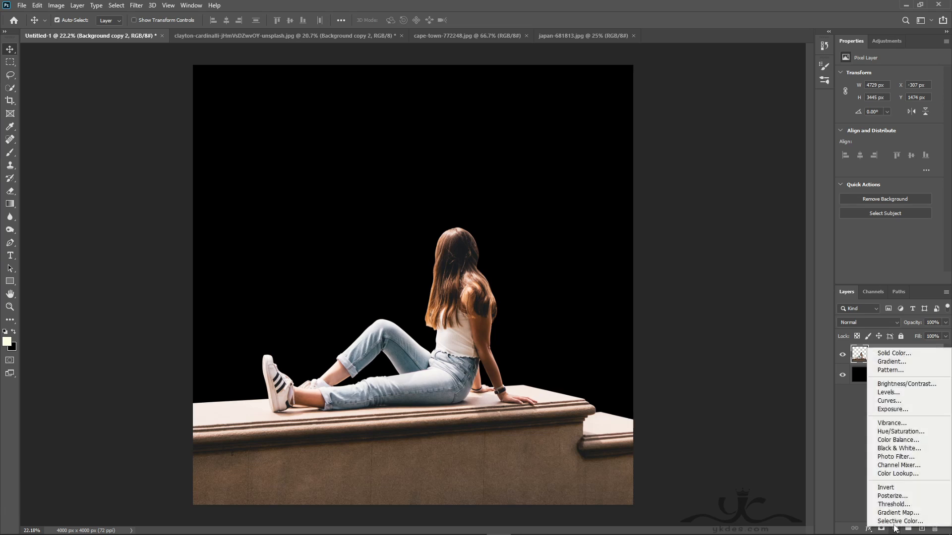
pyautogui.click(896, 433)
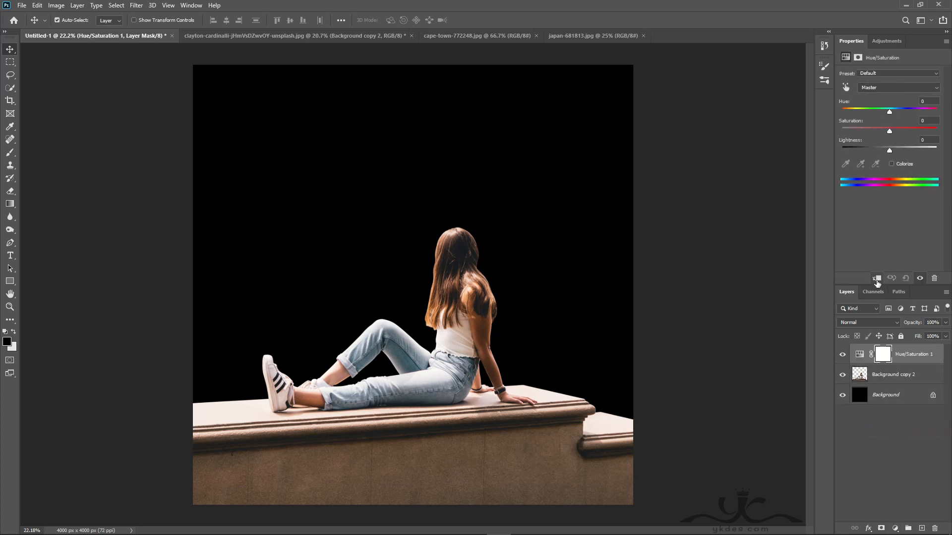
pyautogui.moveTo(890, 132); pyautogui.dragTo(880, 150)
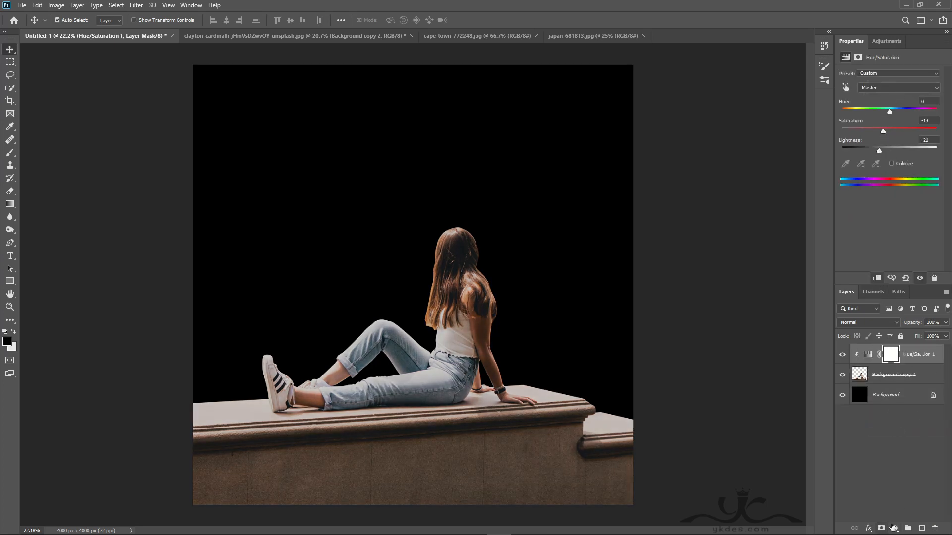
# Add a Brightness/Contrast adjustment clipped to the woman layer with brightness -15 and contrast 29.
pyautogui.click(893, 528)
pyautogui.click(902, 391)
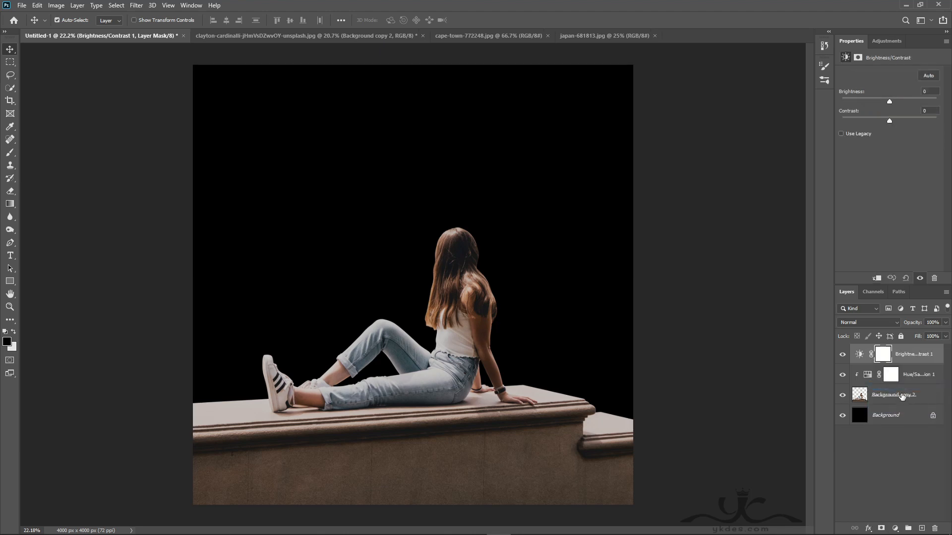
pyautogui.click(876, 278)
pyautogui.moveTo(889, 102); pyautogui.dragTo(885, 102)
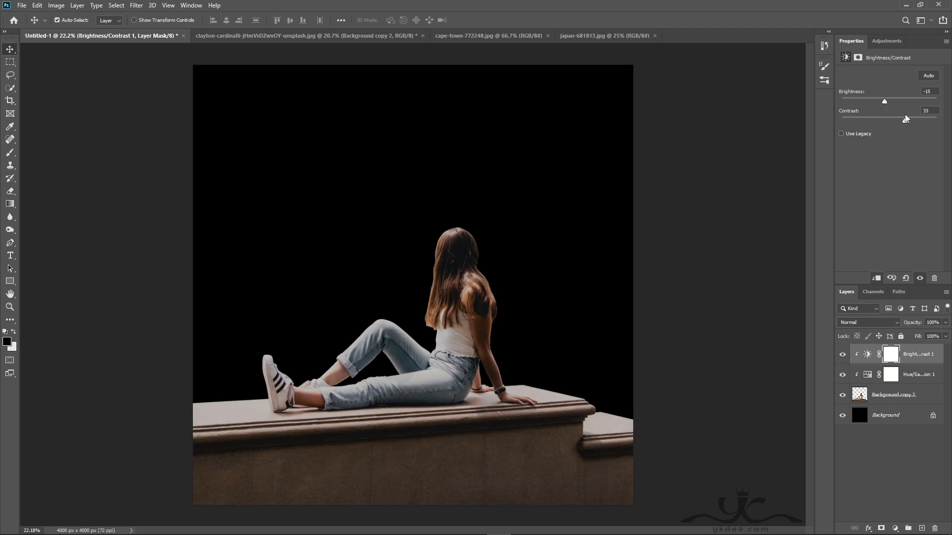
pyautogui.moveTo(904, 115); pyautogui.dragTo(903, 115)
# Add an Exposure adjustment clipped to the woman layer with exposure -0.45 and gamma correction 0.89.
pyautogui.click(895, 529)
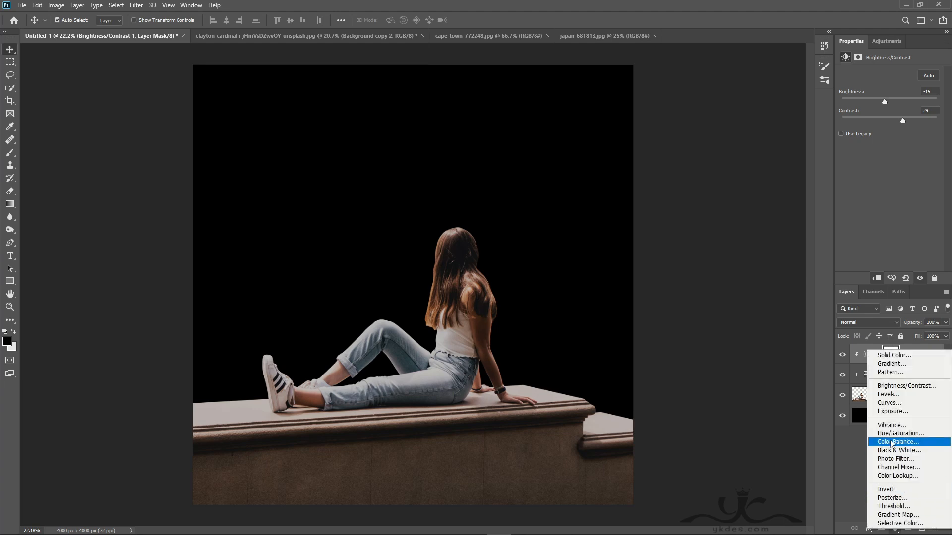
pyautogui.click(887, 414)
pyautogui.click(877, 278)
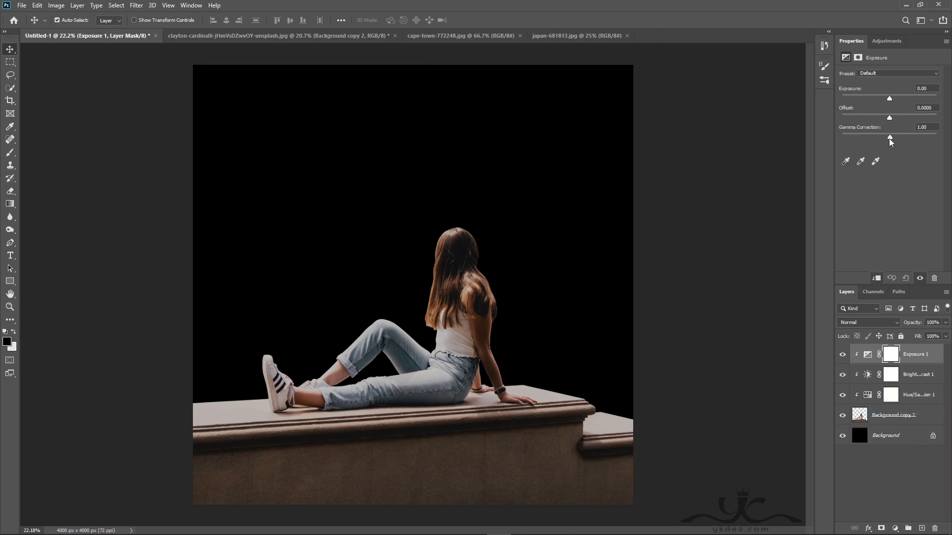
pyautogui.moveTo(890, 138); pyautogui.dragTo(895, 139)
pyautogui.moveTo(890, 100); pyautogui.dragTo(886, 101)
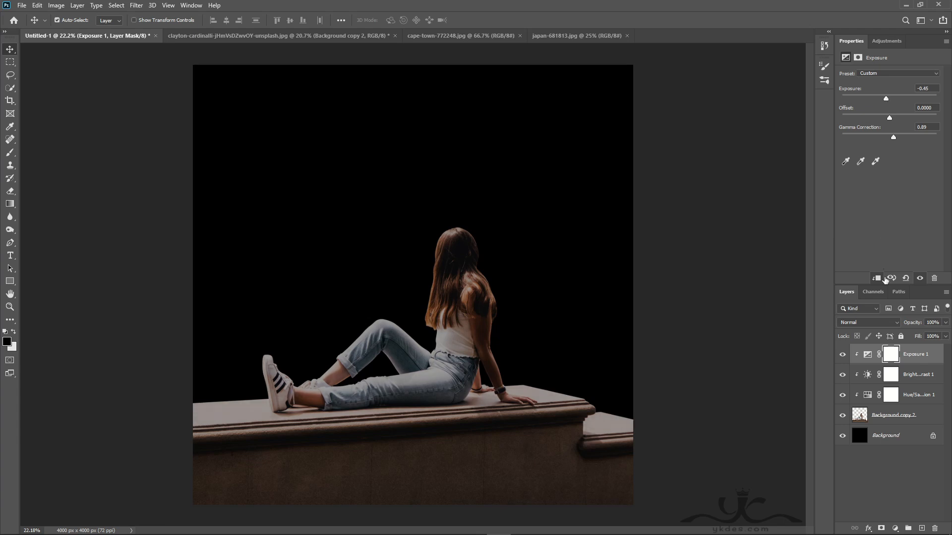
# Apply the Camera Raw Filter to the woman layer, raising texture and clarity and lowering blacks and highlights.
pyautogui.click(859, 420)
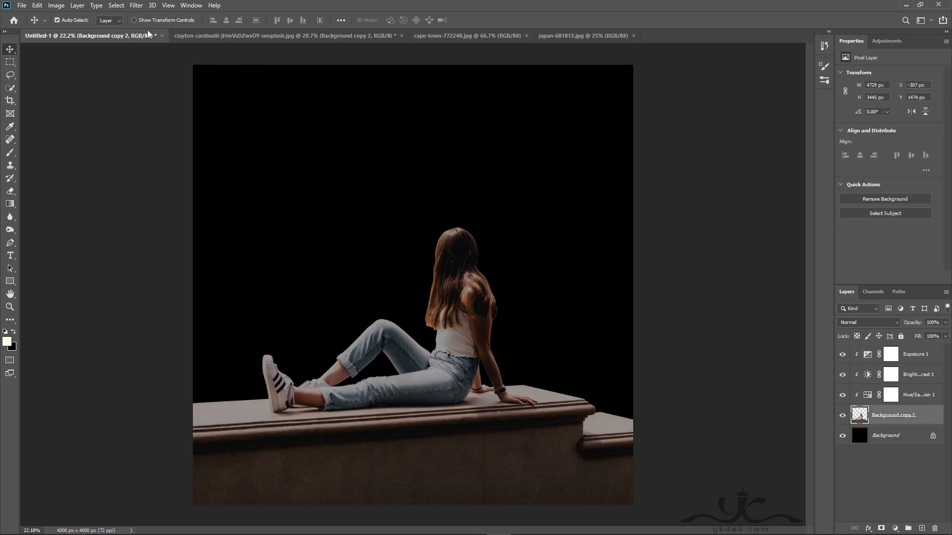
pyautogui.click(138, 9)
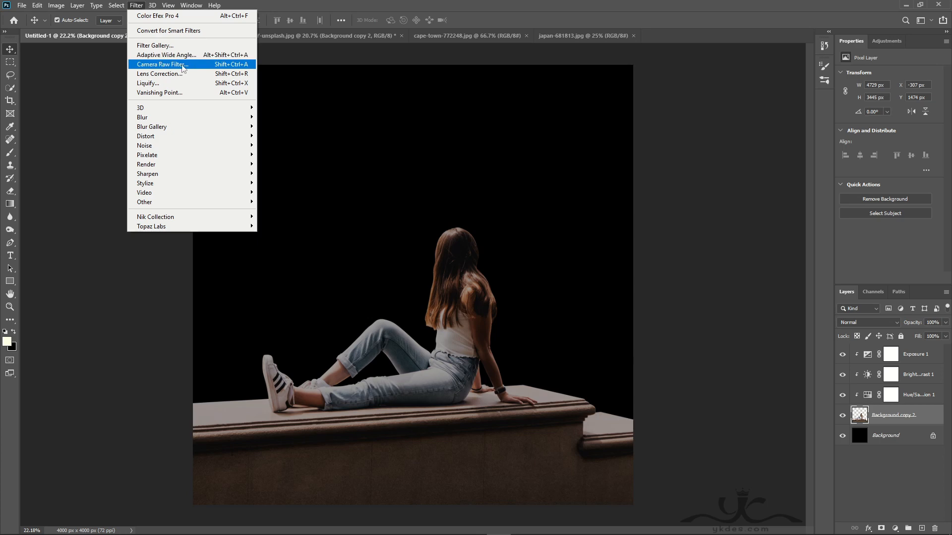
pyautogui.click(184, 65)
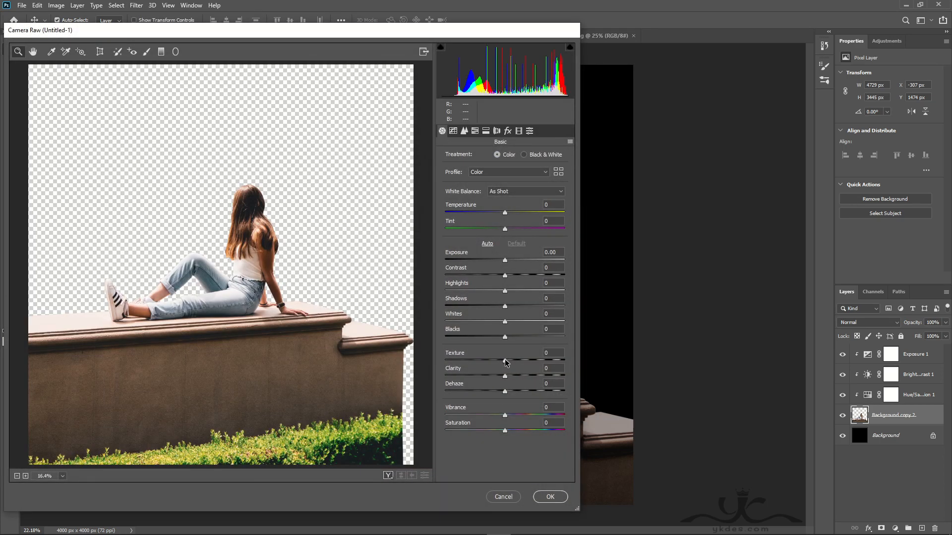
pyautogui.moveTo(505, 361)
pyautogui.mouseDown()
pyautogui.moveTo(552, 360)
pyautogui.moveTo(515, 375)
pyautogui.mouseUp()
pyautogui.moveTo(504, 337); pyautogui.dragTo(490, 291)
pyautogui.click(549, 499)
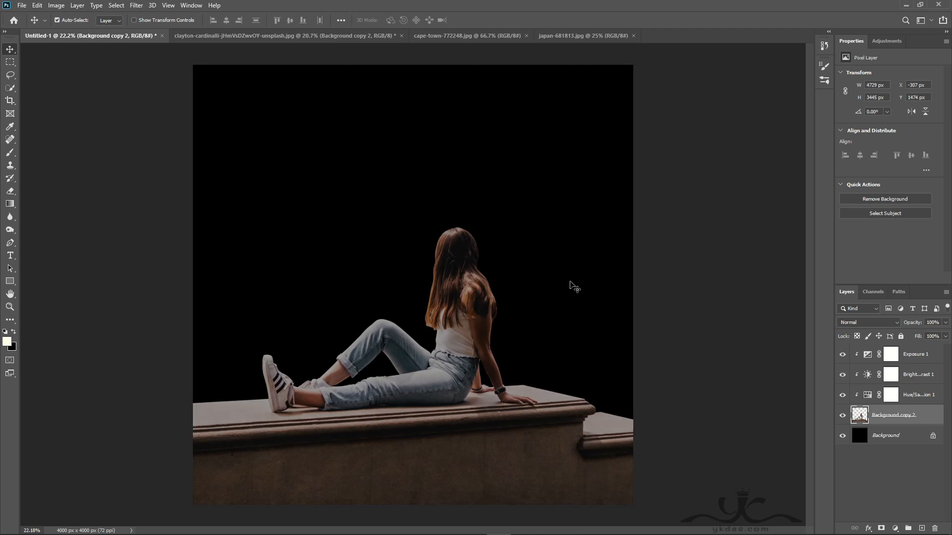
# Unlock the background layer of japan-681813.jpg and copy it into Untitled-1 directly above the black Background layer.
pyautogui.click(885, 436)
pyautogui.click(422, 39)
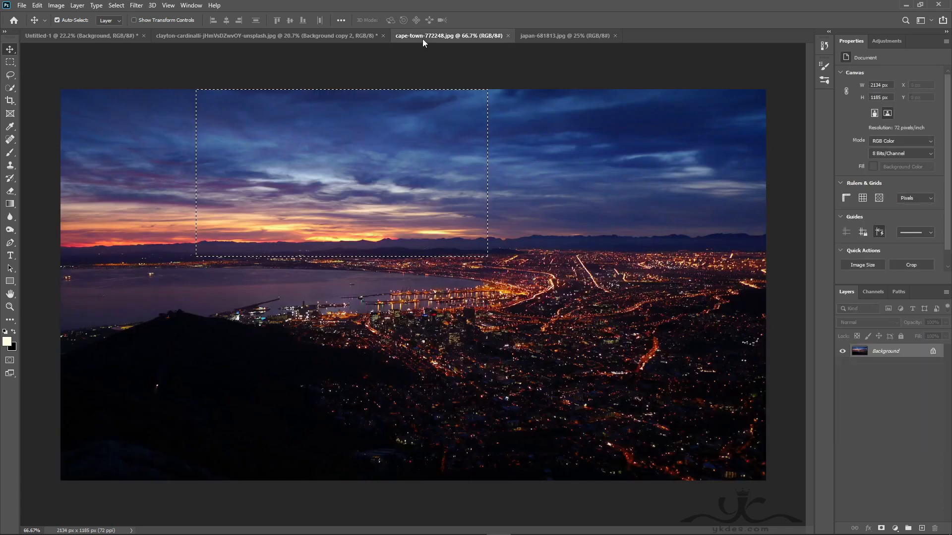
pyautogui.click(548, 36)
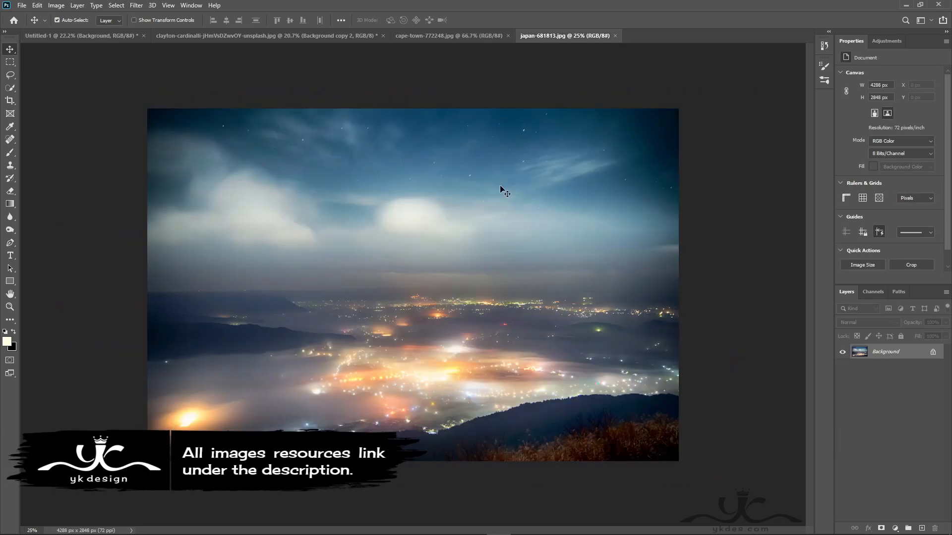
pyautogui.click(933, 355)
pyautogui.moveTo(589, 345); pyautogui.dragTo(897, 426)
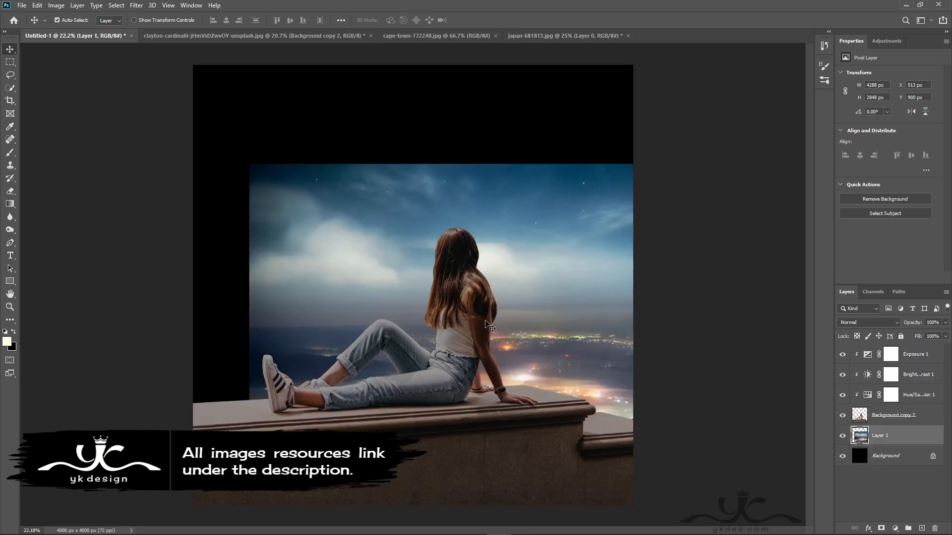
# Enlarge the Japan city photo to about 7235 x 4805 px and position its lights behind the woman, covering the canvas above the wall.
pyautogui.hotkey('ctrl', 't')
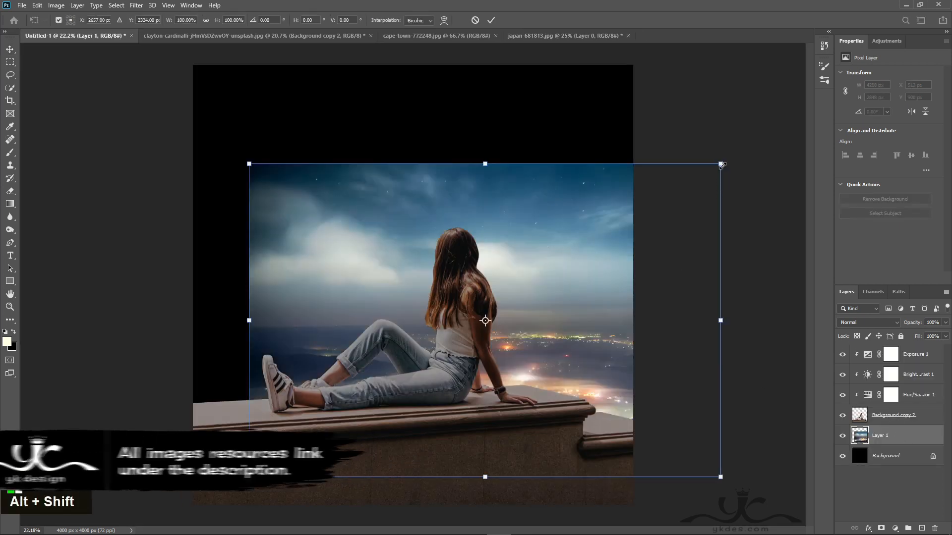
pyautogui.moveTo(721, 164); pyautogui.dragTo(819, 116)
pyautogui.moveTo(665, 378); pyautogui.dragTo(535, 289)
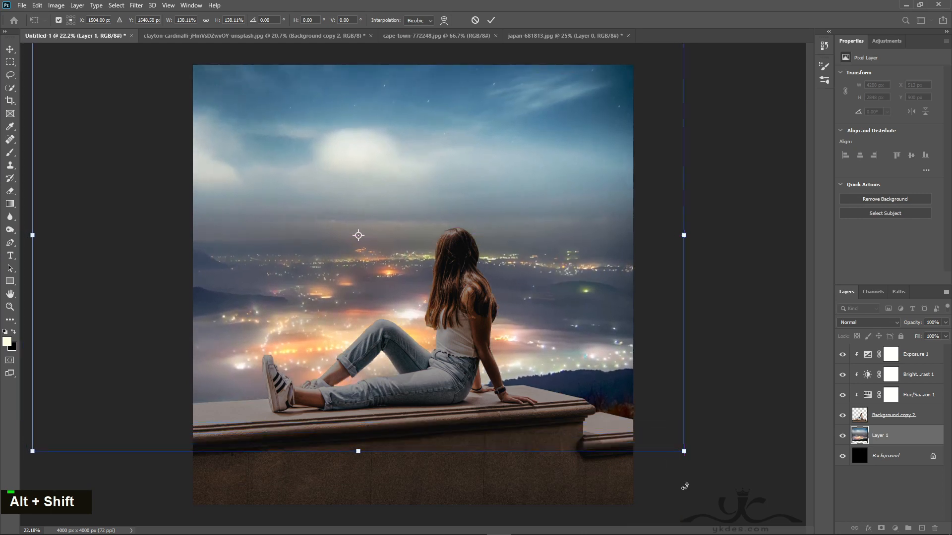
pyautogui.moveTo(679, 450); pyautogui.dragTo(740, 487)
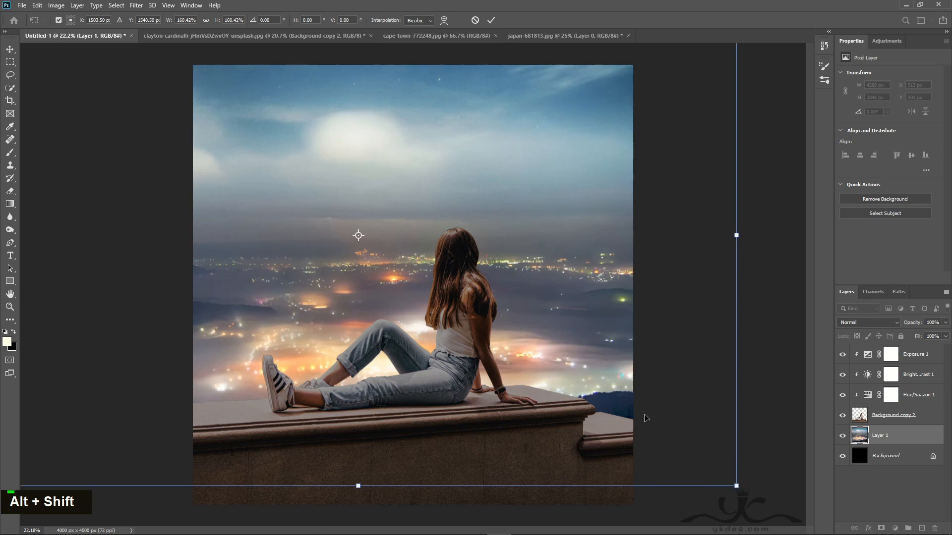
pyautogui.moveTo(656, 433); pyautogui.dragTo(637, 392)
pyautogui.moveTo(714, 444); pyautogui.dragTo(733, 453)
pyautogui.moveTo(692, 382)
pyautogui.mouseDown()
pyautogui.moveTo(701, 357)
pyautogui.moveTo(699, 366)
pyautogui.mouseUp()
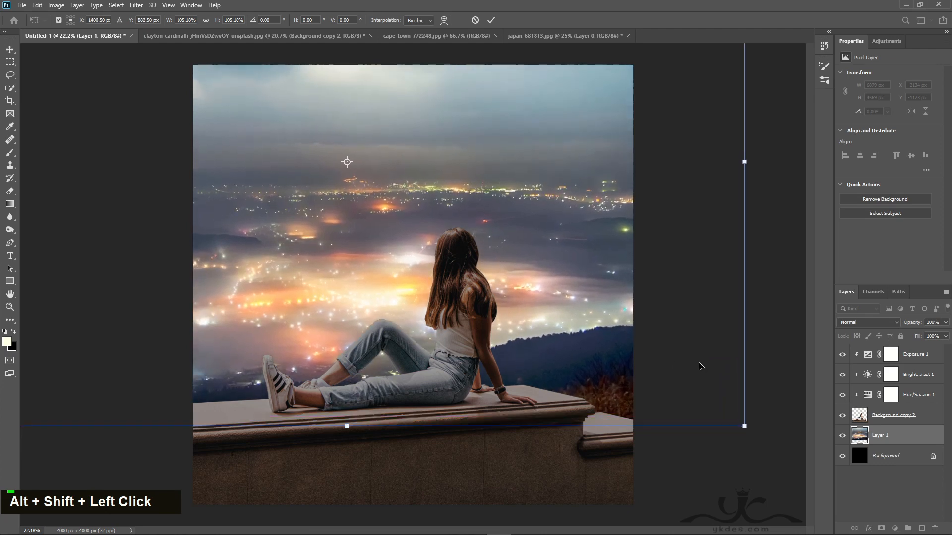
pyautogui.press('Return')
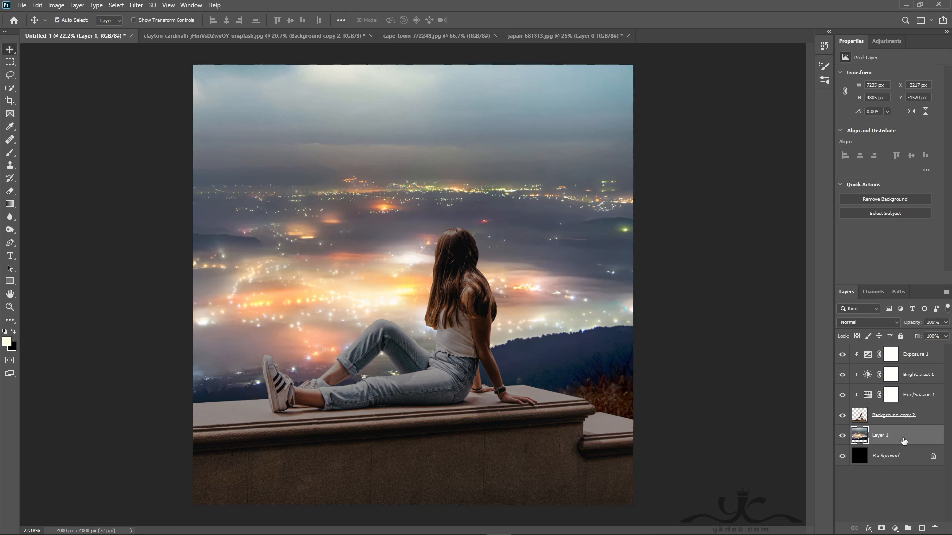
# Add a layer mask to the city layer and fade out its sky above the horizon with a vertical black-to-white gradient.
pyautogui.click(881, 528)
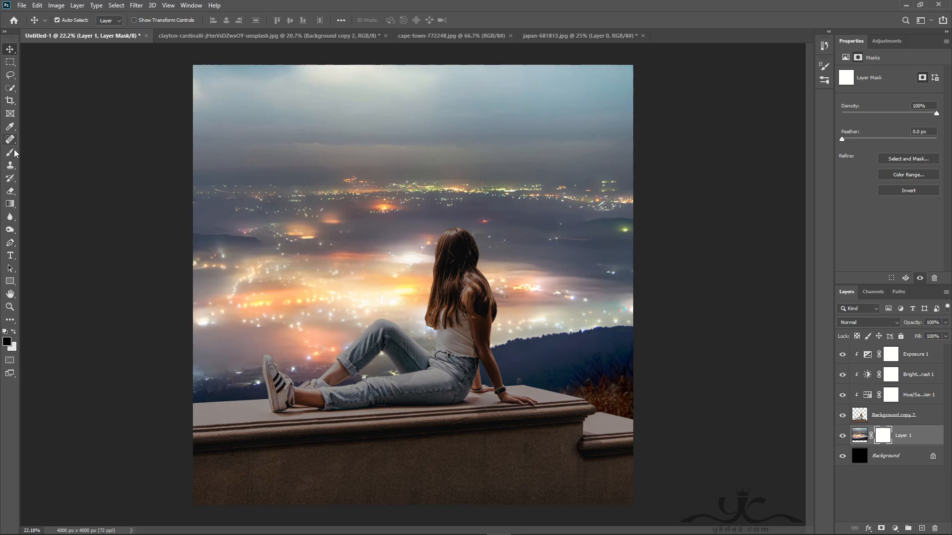
pyautogui.click(10, 204)
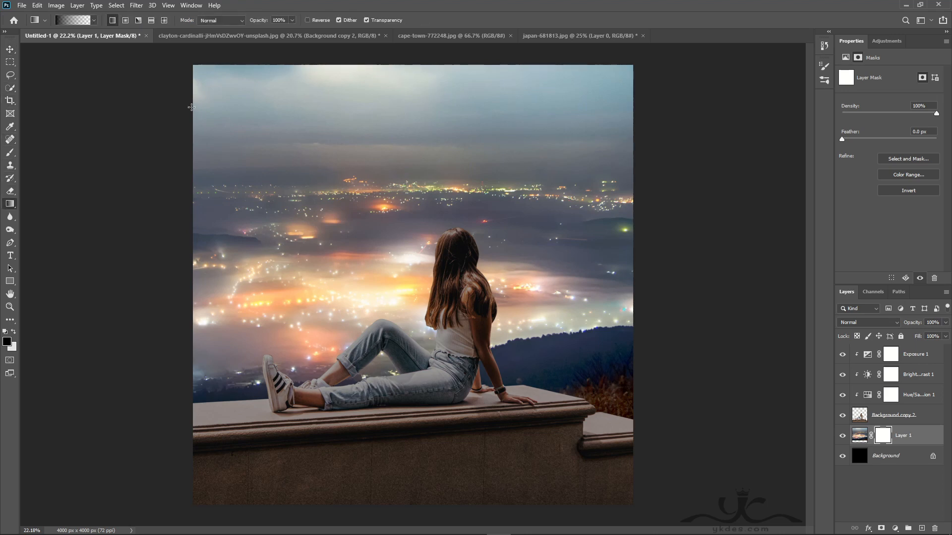
pyautogui.moveTo(419, 166); pyautogui.dragTo(423, 203)
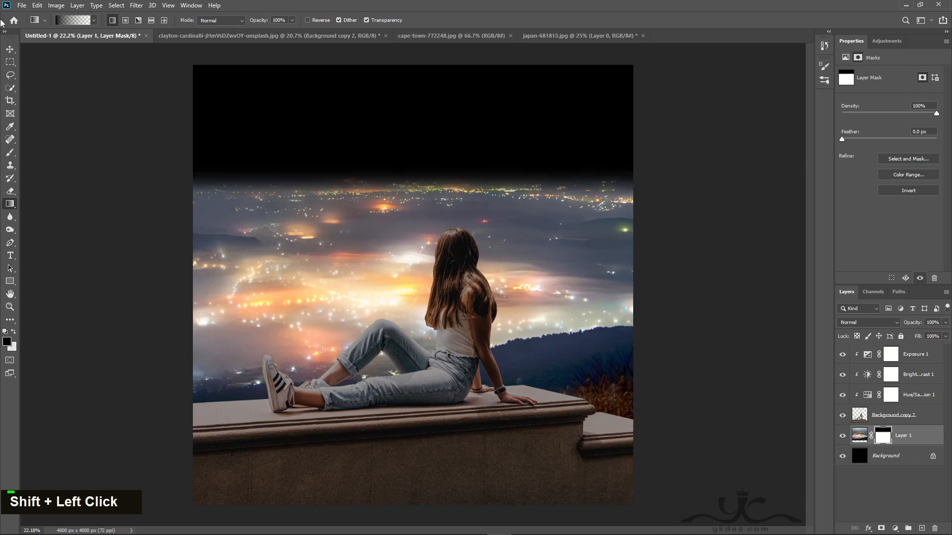
# Clear the selection in cape-town-772248.jpg and copy the photo into Untitled-1 between the black Background and the masked city layer.
pyautogui.click(10, 49)
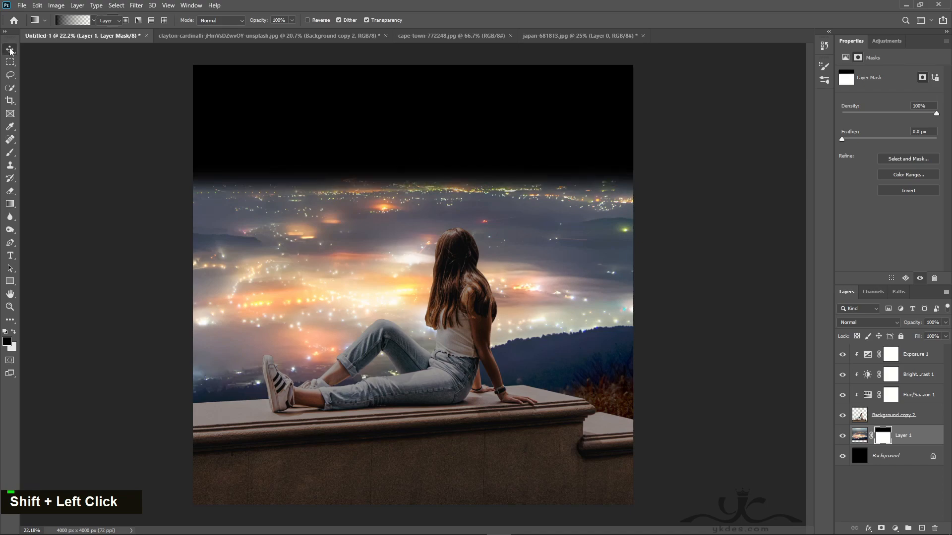
pyautogui.click(888, 460)
pyautogui.click(422, 35)
pyautogui.hotkey('ctrl', 'd')
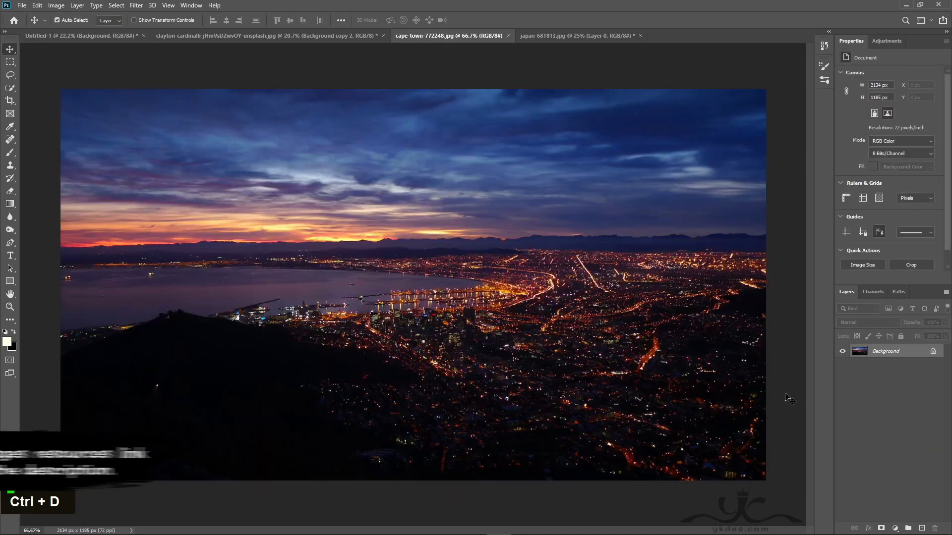
pyautogui.moveTo(888, 351); pyautogui.dragTo(392, 249)
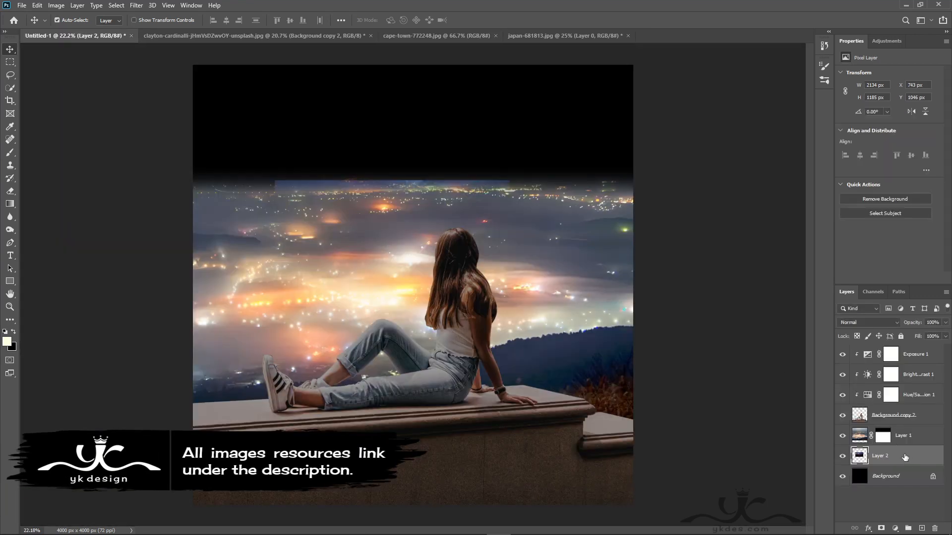
# Scale the Cape Town photo to about 229% and position it so its sunset sky fills the area above the city horizon.
pyautogui.hotkey('ctrl', 't')
pyautogui.moveTo(510, 179); pyautogui.dragTo(661, 93)
pyautogui.moveTo(535, 255); pyautogui.dragTo(540, 218)
pyautogui.press('Return')
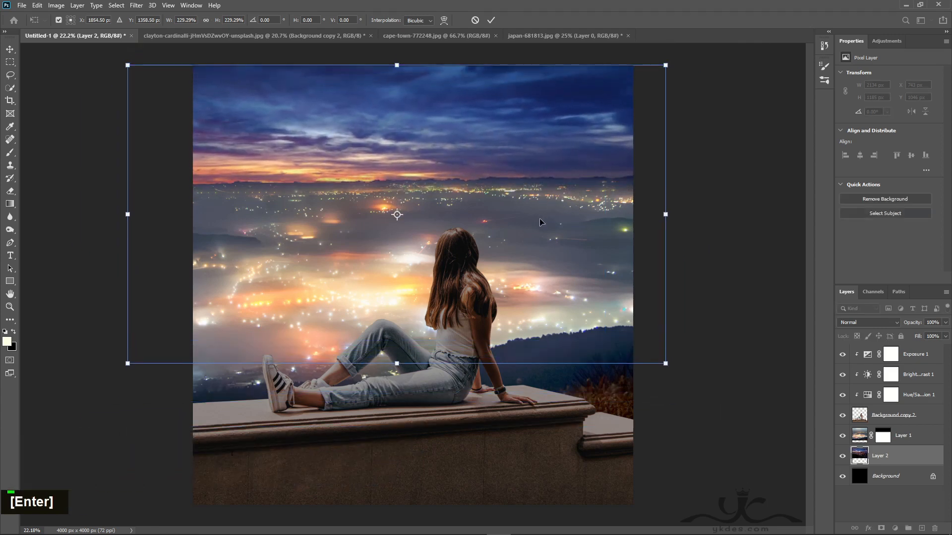
# Nudge the Cape Town sky layer vertically to Y -2 px so that it meets the city horizon.
pyautogui.press('Up')
pyautogui.press('Up')
pyautogui.press('Up')
pyautogui.press('Up')
pyautogui.press('Up')
pyautogui.press('Up')
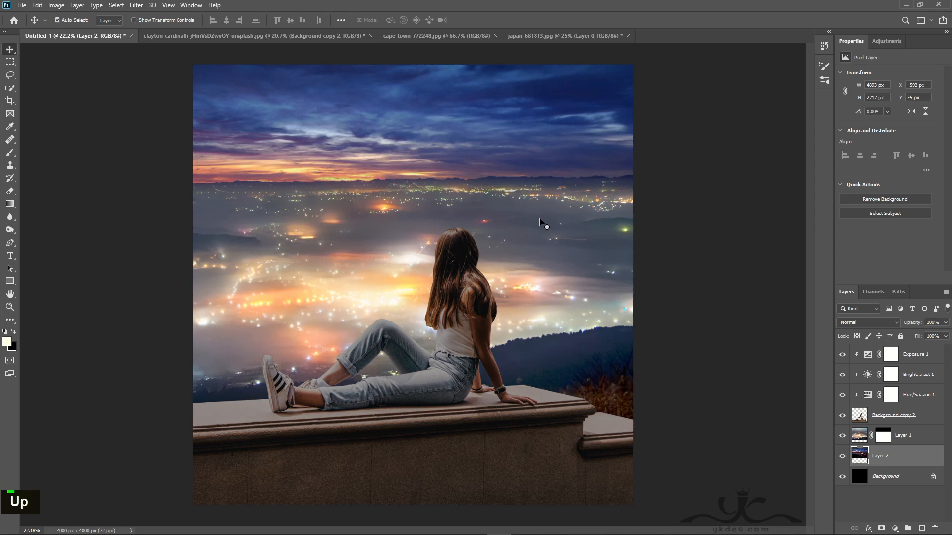
pyautogui.press('Down')
pyautogui.press('Down')
pyautogui.press('Down')
pyautogui.press('Up')
pyautogui.press('Up')
pyautogui.press('Up')
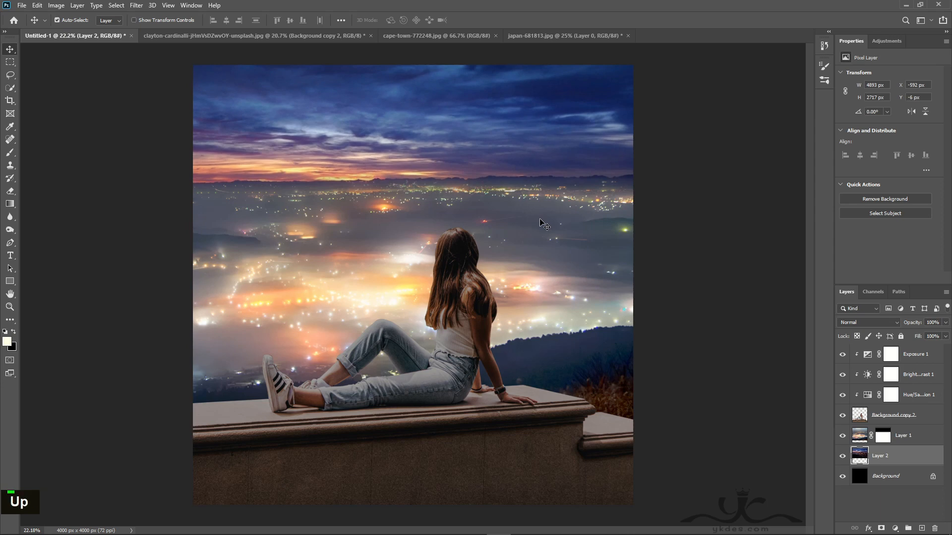
pyautogui.press('Down')
pyautogui.press('Down')
pyautogui.press('Down')
pyautogui.press('Down')
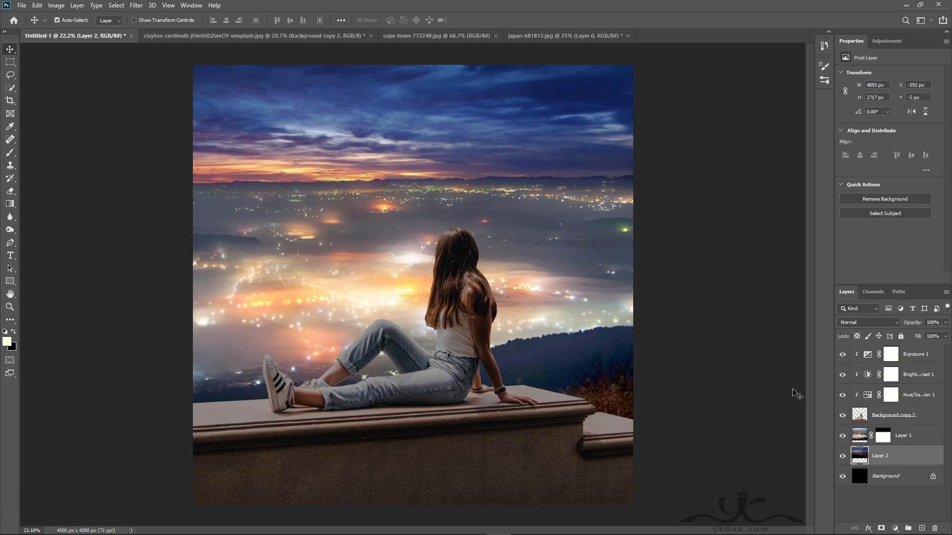
# Compare the image with and without the city layer, and apply the city layer's mask permanently.
pyautogui.click(917, 438)
pyautogui.click(843, 437)
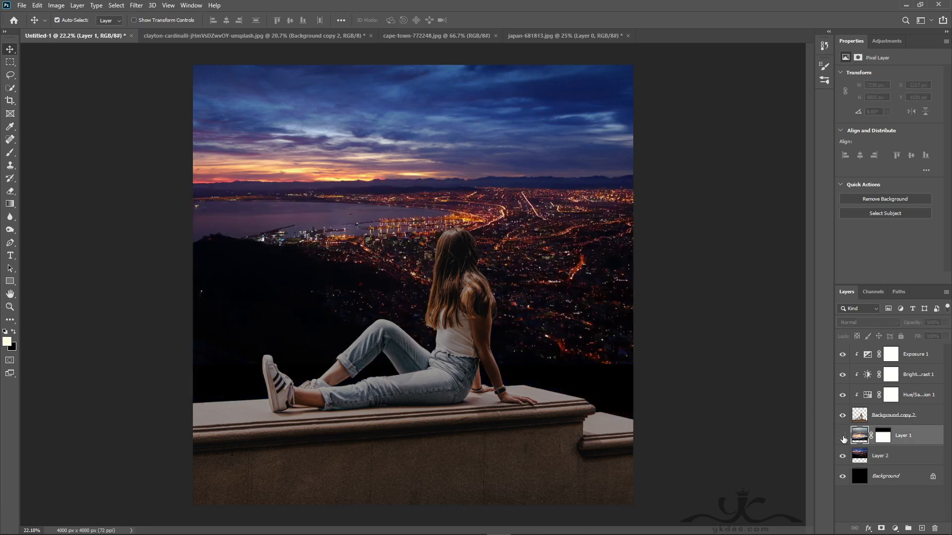
pyautogui.click(843, 438)
pyautogui.rightClick(882, 435)
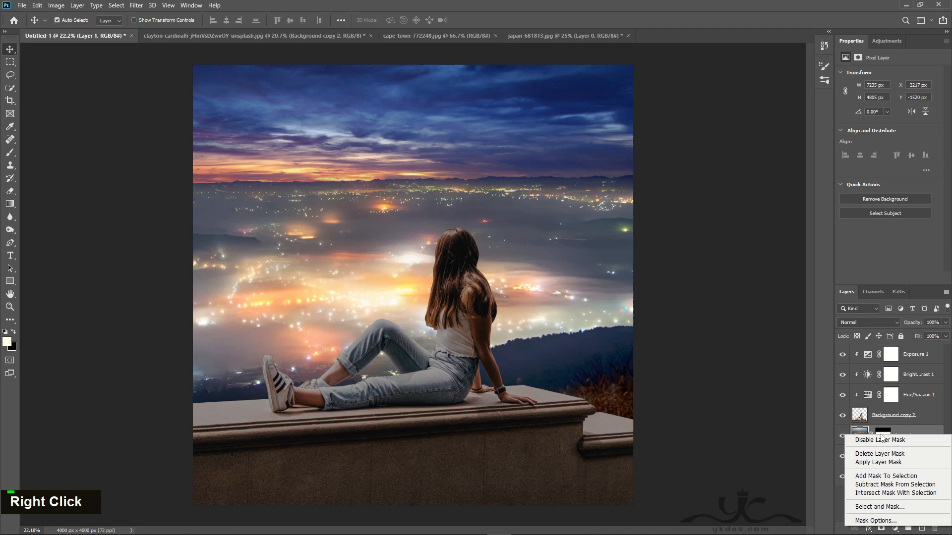
pyautogui.click(883, 463)
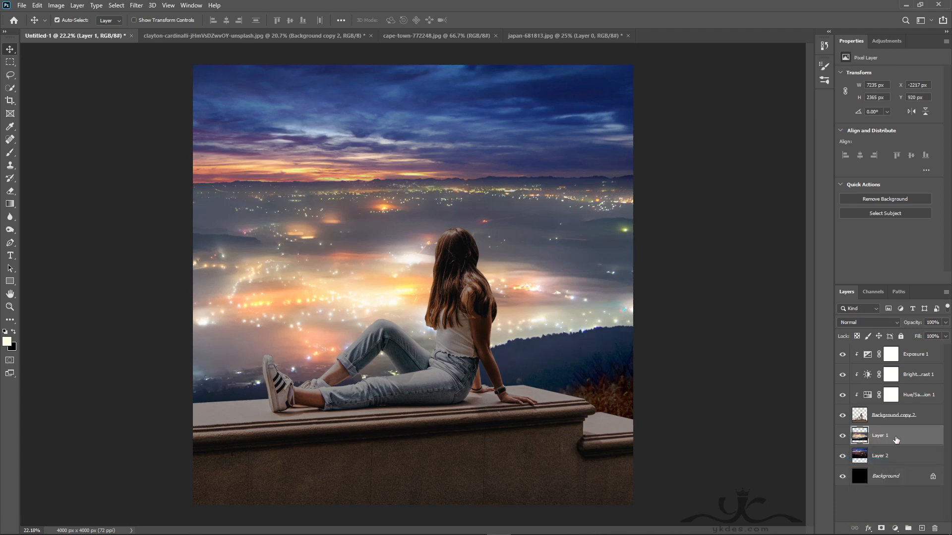
# Apply the Camera Raw Filter to the city layer with Texture +53, Clarity +17, Highlights -23, Shadows +23, Whites -32 and Blacks +27.
pyautogui.click(137, 6)
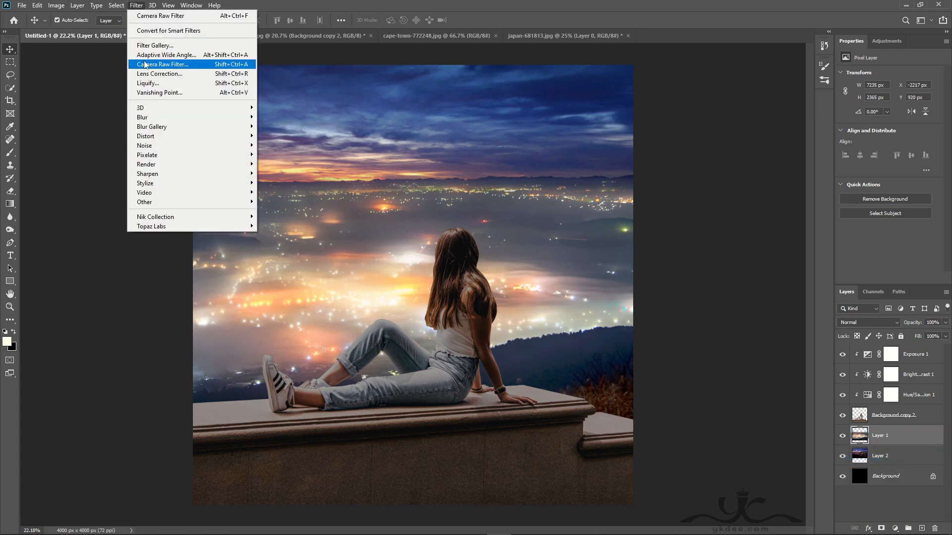
pyautogui.click(161, 65)
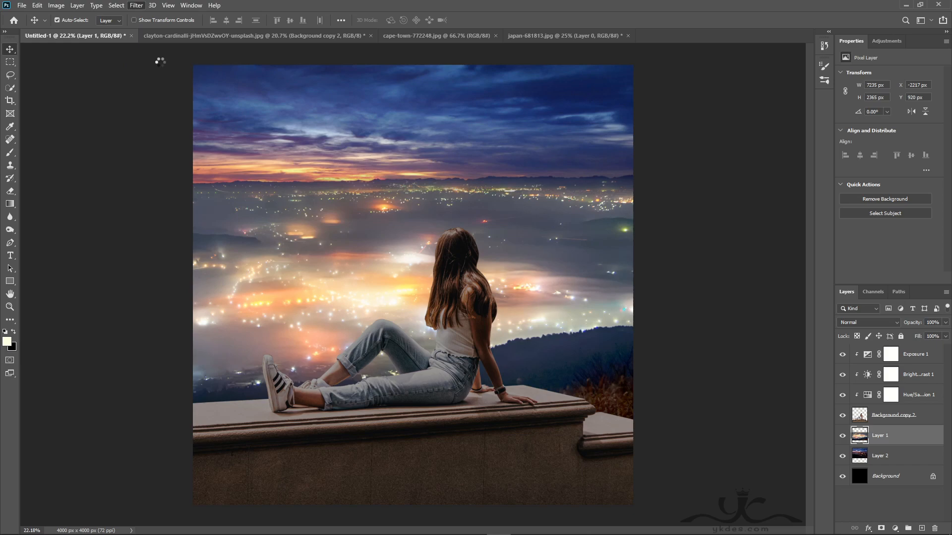
pyautogui.moveTo(504, 360)
pyautogui.mouseDown()
pyautogui.moveTo(536, 361)
pyautogui.moveTo(516, 374)
pyautogui.mouseUp()
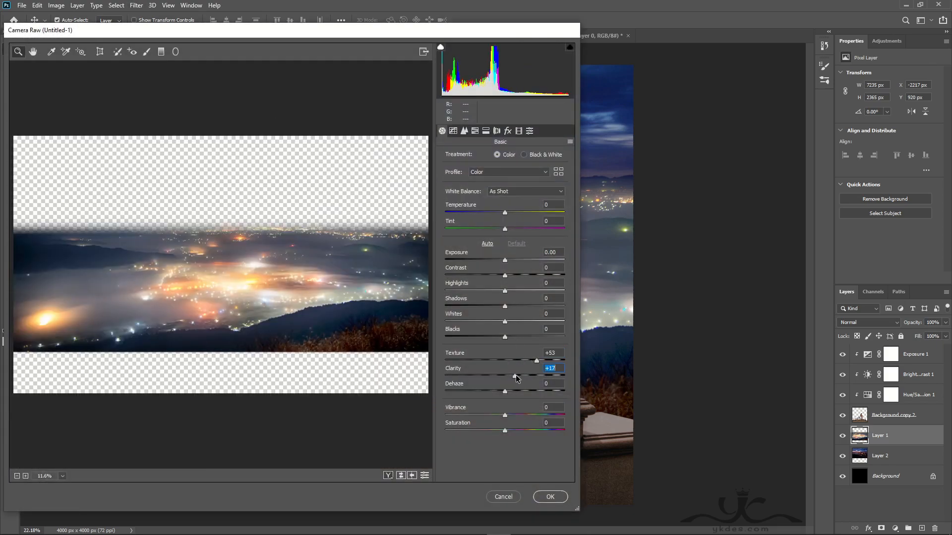
pyautogui.moveTo(505, 338); pyautogui.dragTo(491, 291)
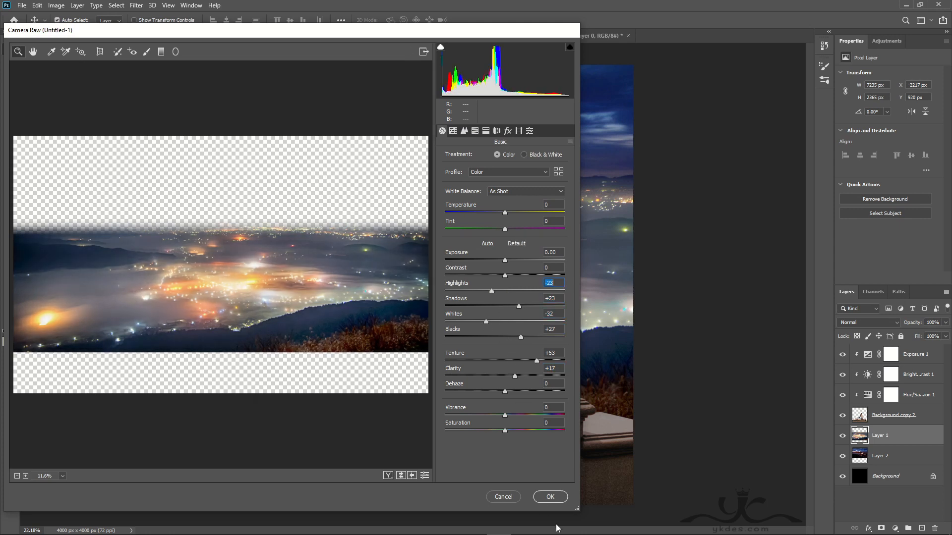
pyautogui.click(550, 497)
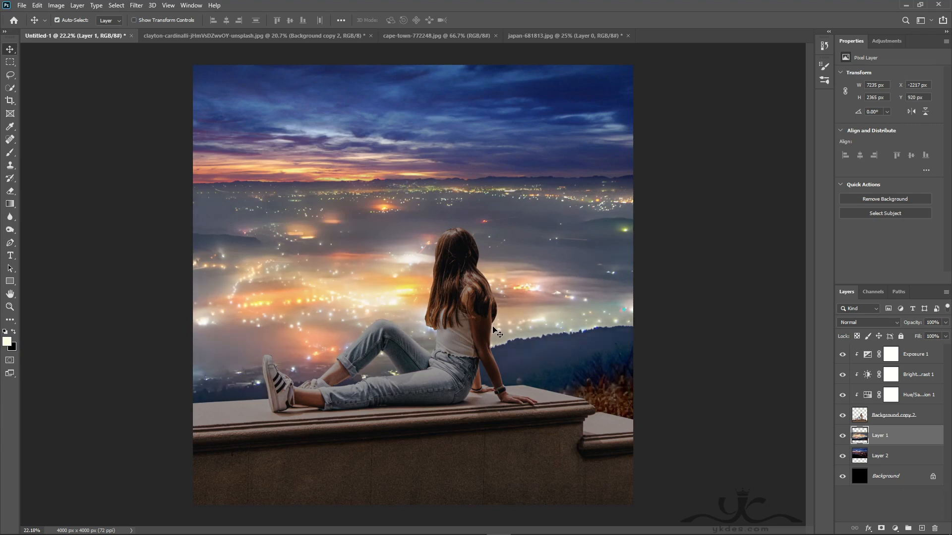
# Add a Brightness/Contrast adjustment clipped to the city layer with brightness 13 and contrast 30.
pyautogui.click(895, 526)
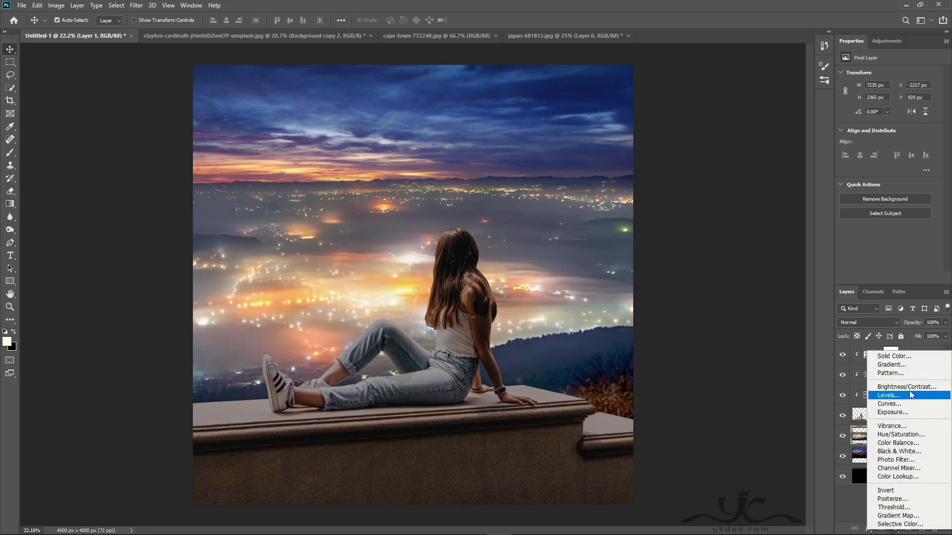
pyautogui.click(888, 394)
pyautogui.click(876, 278)
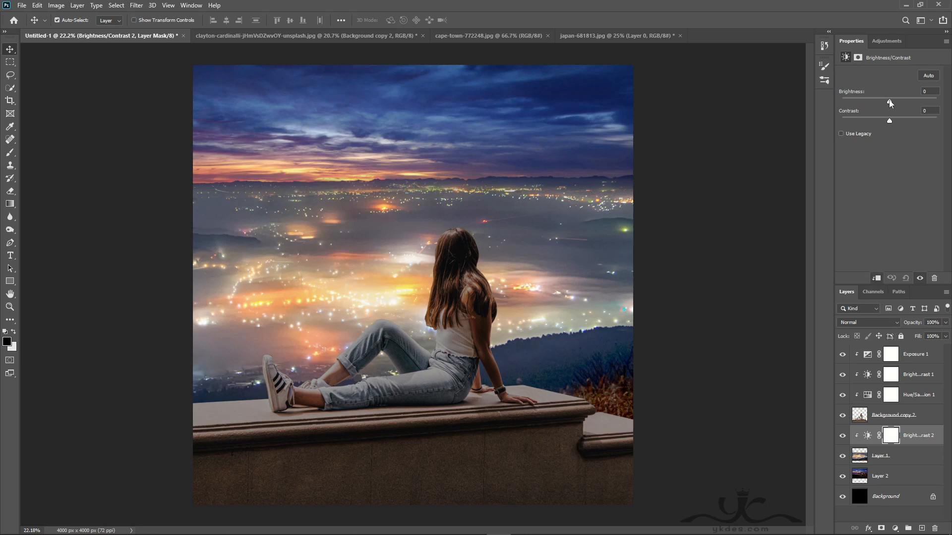
pyautogui.moveTo(890, 103); pyautogui.dragTo(909, 123)
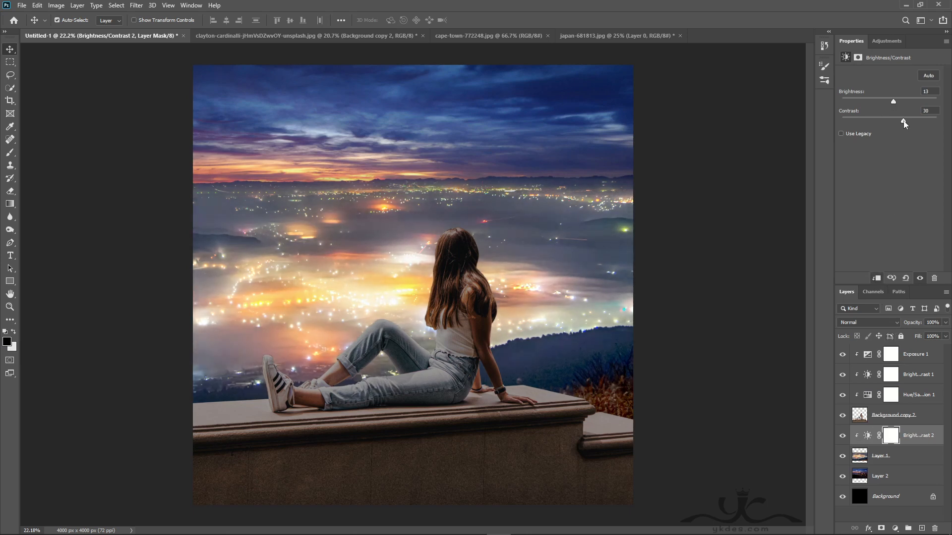
# Add an Exposure adjustment clipped to the city layer with exposure +0.38, gamma 0.85 and 48% opacity, and compare its effect.
pyautogui.click(895, 529)
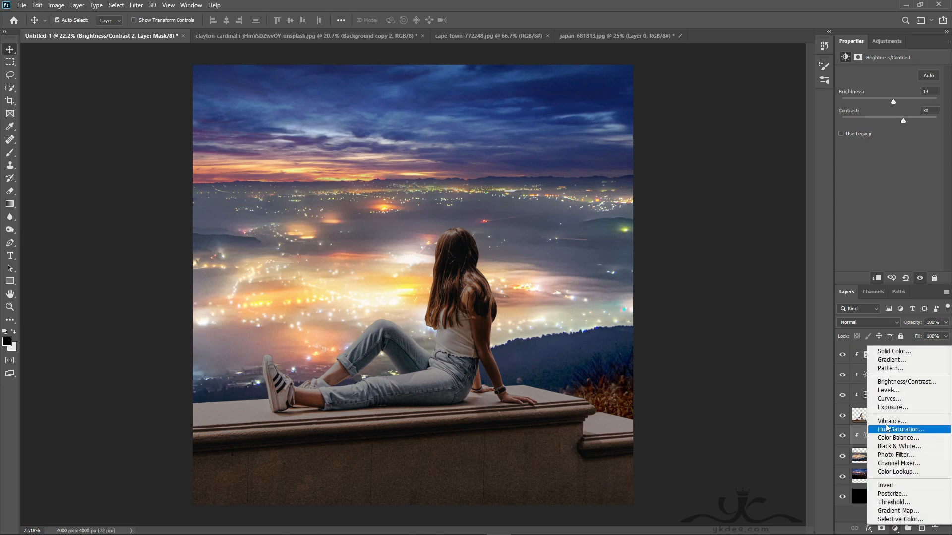
pyautogui.click(890, 415)
pyautogui.click(877, 278)
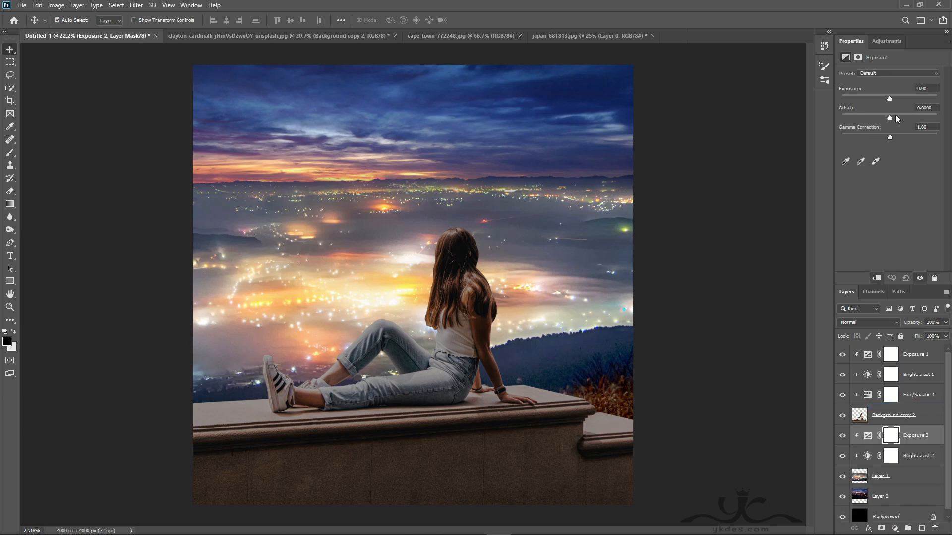
pyautogui.moveTo(890, 100); pyautogui.dragTo(892, 99)
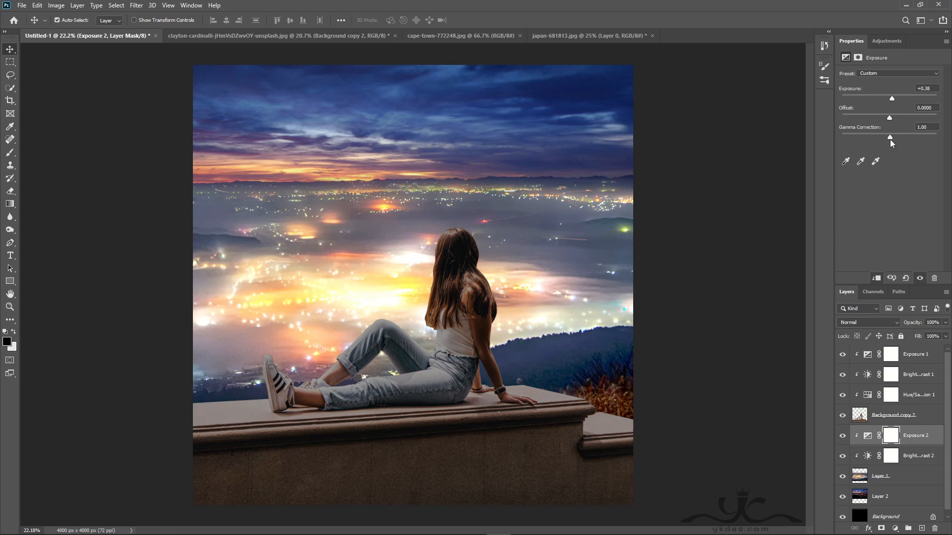
pyautogui.moveTo(896, 136); pyautogui.dragTo(895, 135)
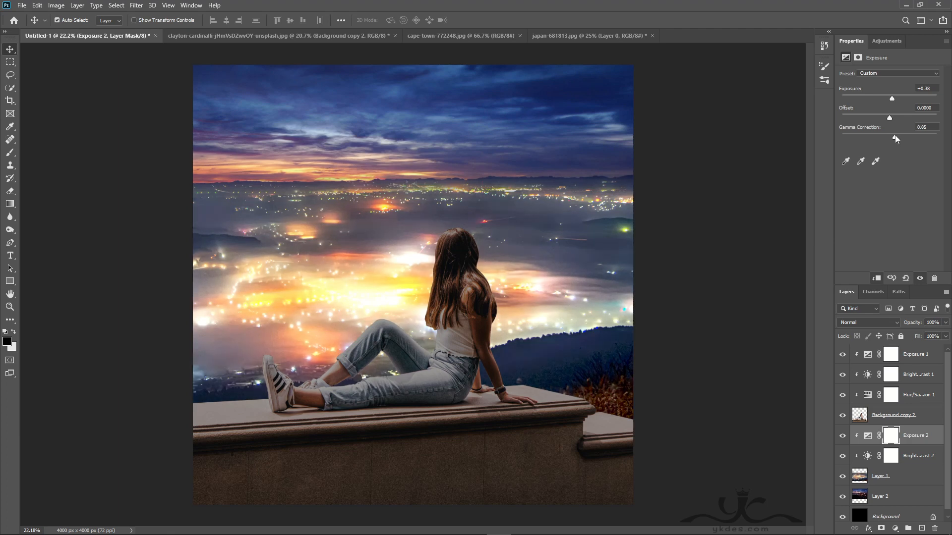
pyautogui.click(945, 322)
pyautogui.moveTo(946, 334); pyautogui.dragTo(918, 342)
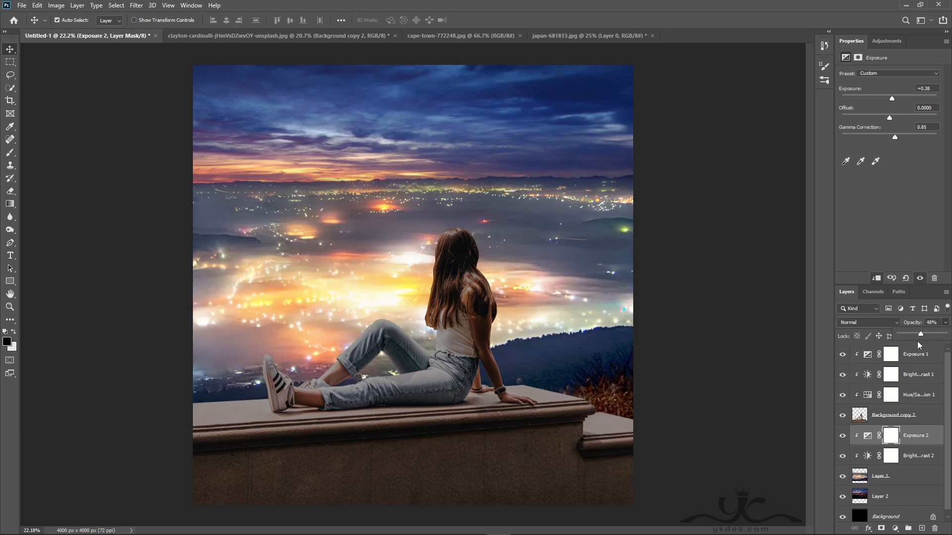
pyautogui.click(843, 437)
pyautogui.click(843, 437)
# Add a Hue/Saturation adjustment clipped to the Cape Town sky layer with saturation -52 and lightness -33.
pyautogui.click(906, 499)
pyautogui.click(895, 528)
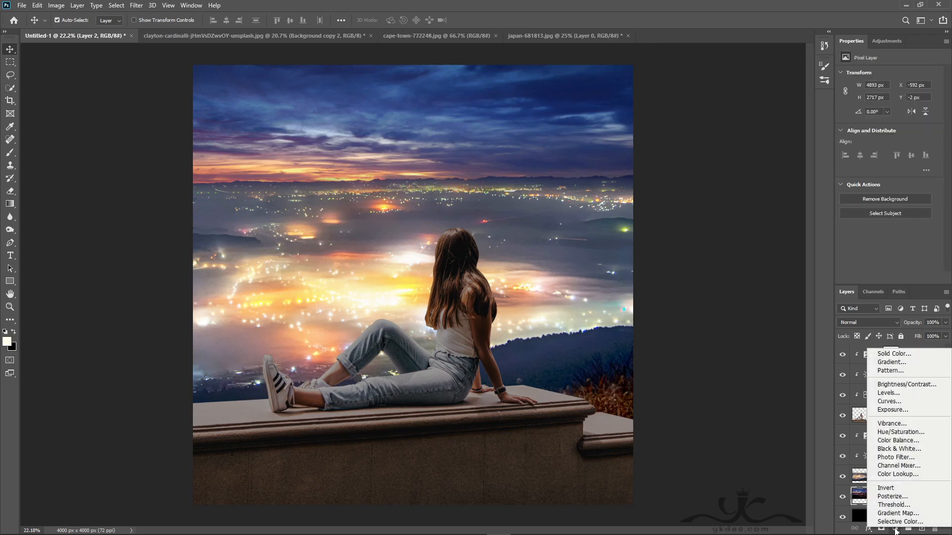
pyautogui.click(900, 432)
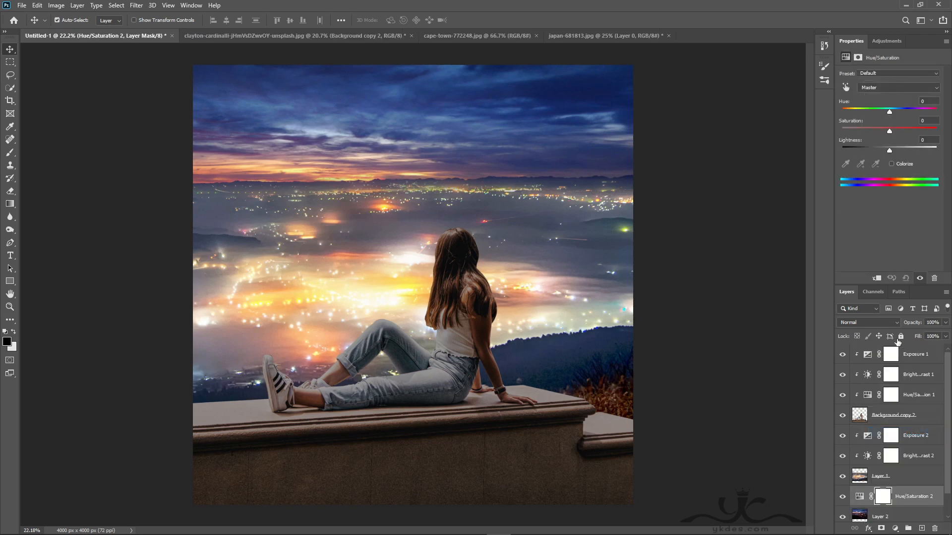
pyautogui.click(877, 278)
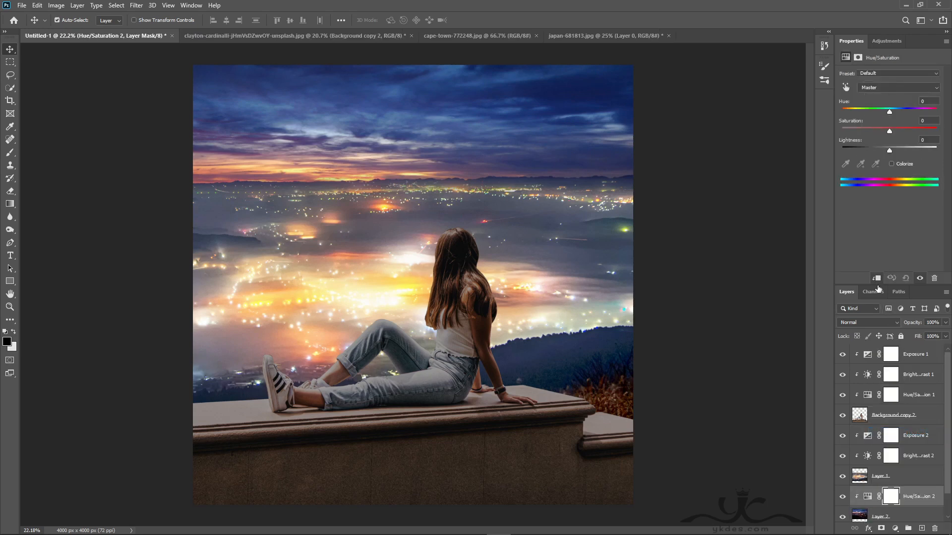
pyautogui.click(863, 131)
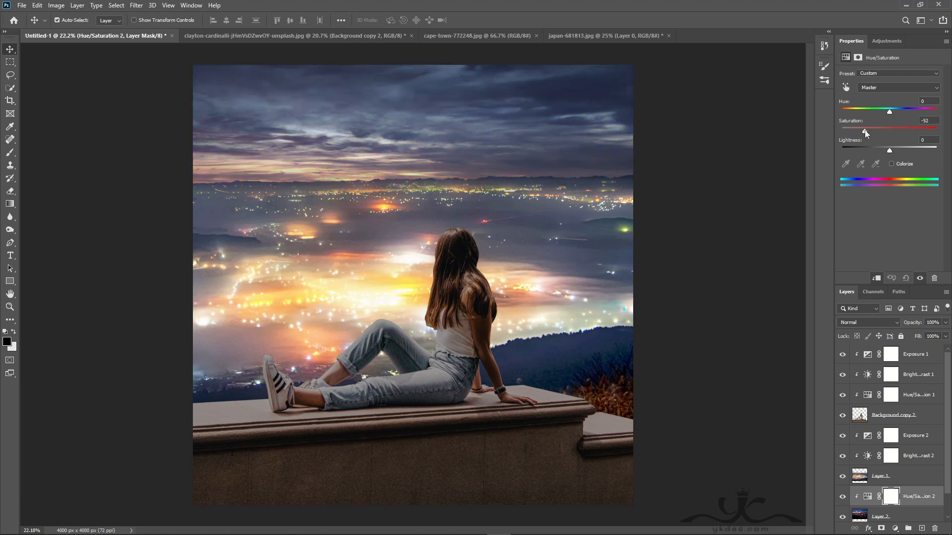
pyautogui.moveTo(890, 149); pyautogui.dragTo(874, 153)
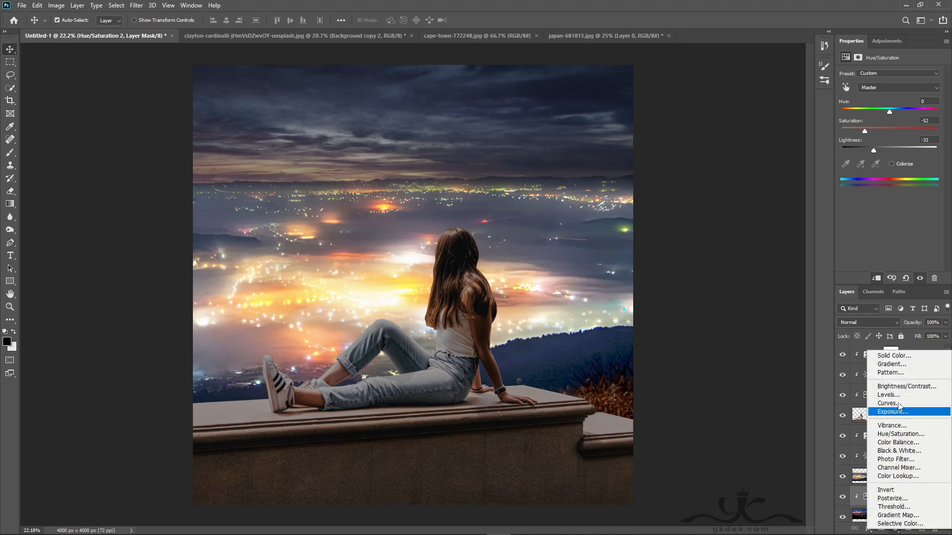
# Add a Brightness/Contrast adjustment clipped to the sky layer with brightness 24 and contrast 43.
pyautogui.click(902, 386)
pyautogui.click(876, 279)
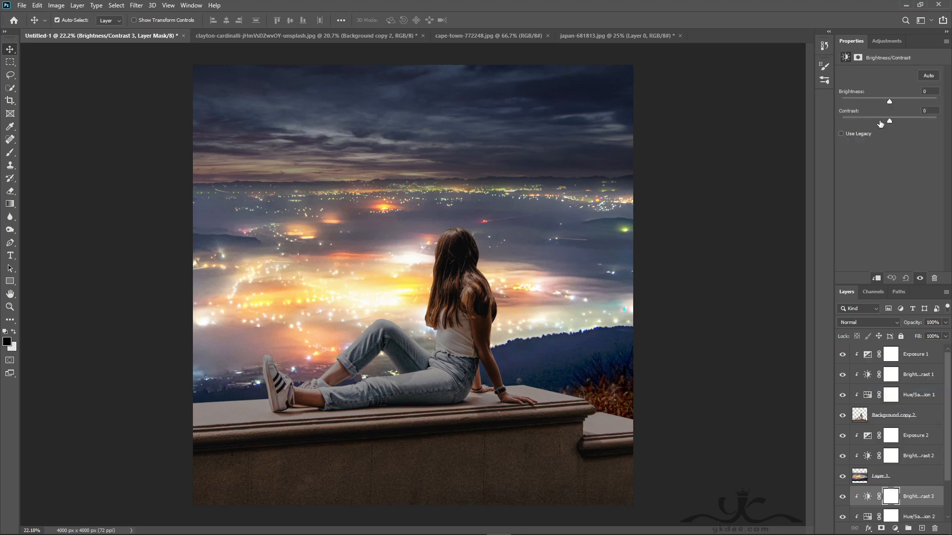
pyautogui.moveTo(891, 104); pyautogui.dragTo(898, 103)
pyautogui.click(904, 120)
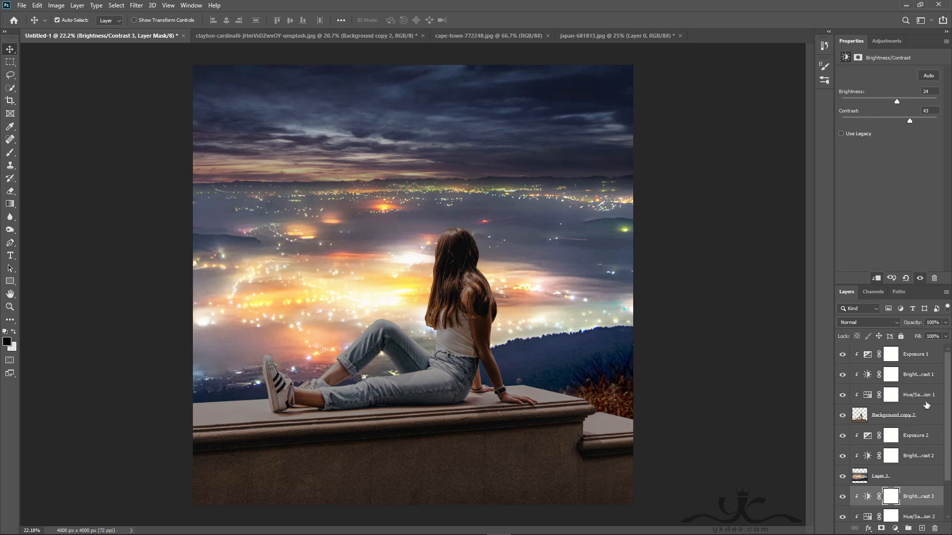
# Check the effect of the woman's Brightness/Contrast adjustment and fine-tune its brightness.
pyautogui.click(922, 375)
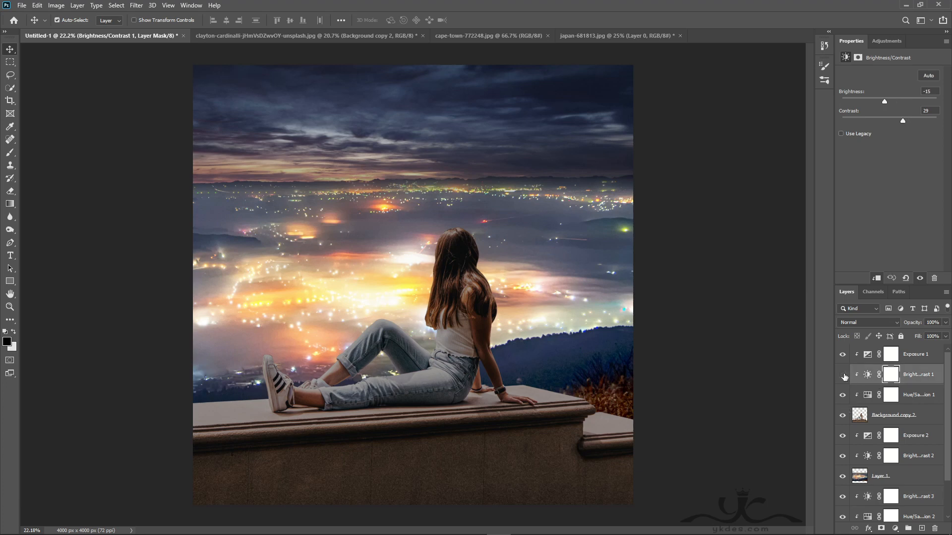
pyautogui.click(843, 376)
pyautogui.click(843, 376)
pyautogui.moveTo(889, 100); pyautogui.dragTo(885, 101)
# Darken the woman and wall by setting their Exposure adjustment to exposure -1.22 and gamma 0.73, and compare the effect.
pyautogui.click(919, 360)
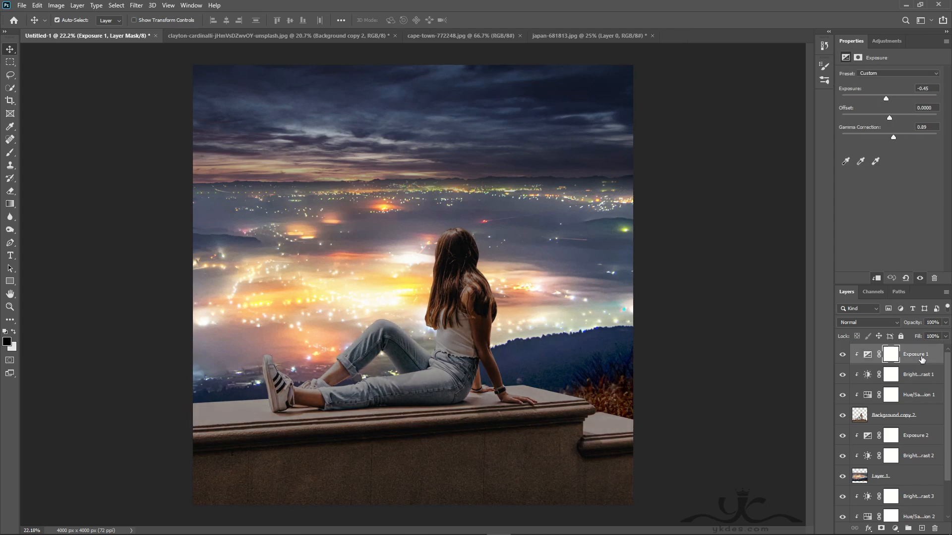
pyautogui.moveTo(885, 98); pyautogui.dragTo(881, 98)
pyautogui.moveTo(893, 137); pyautogui.dragTo(895, 137)
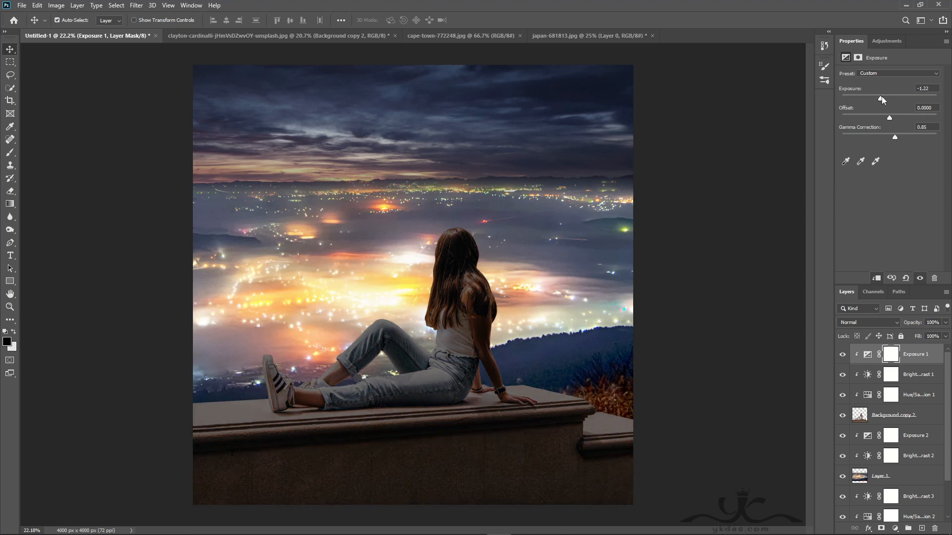
pyautogui.moveTo(882, 99); pyautogui.dragTo(881, 102)
pyautogui.moveTo(896, 140); pyautogui.dragTo(900, 139)
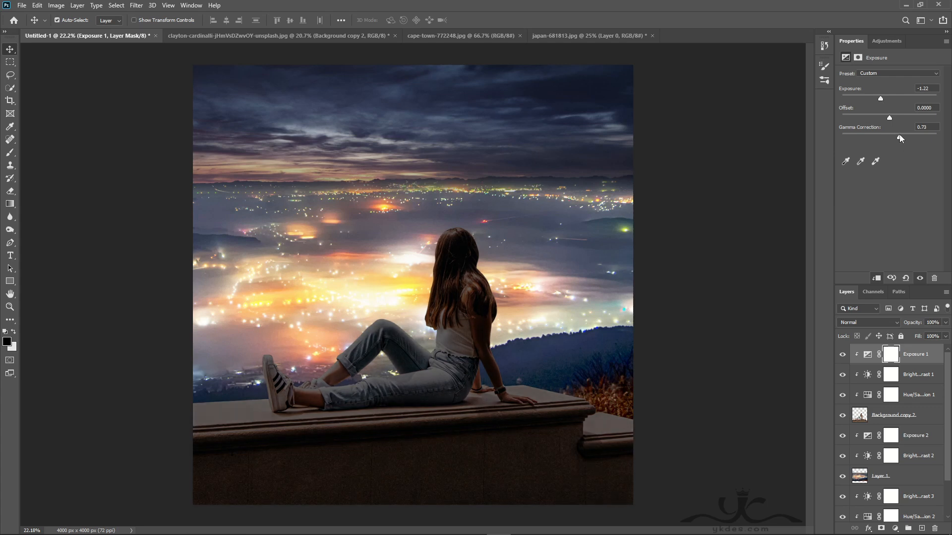
pyautogui.click(842, 354)
pyautogui.click(842, 354)
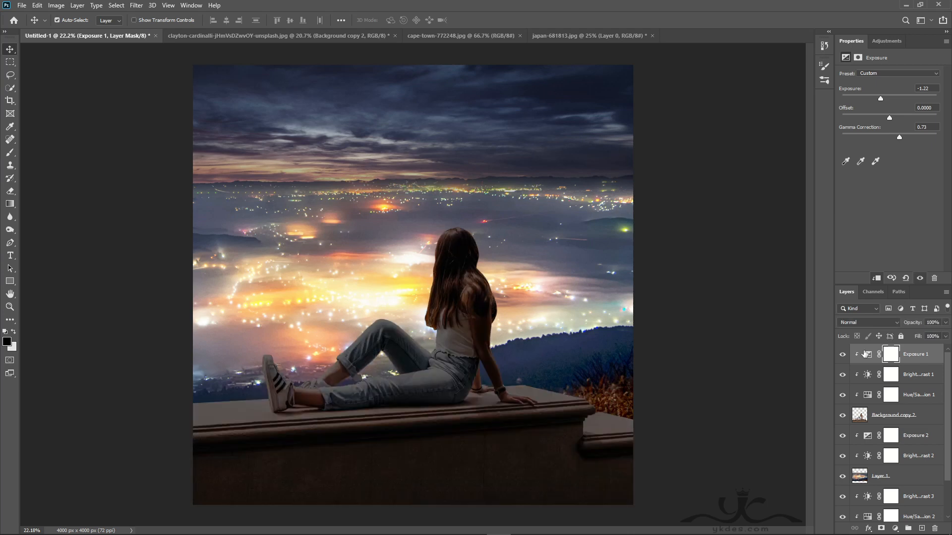
# Target the mask of the woman's Exposure adjustment and set up a soft round black brush with 41% flow.
pyautogui.click(891, 356)
pyautogui.click(8, 157)
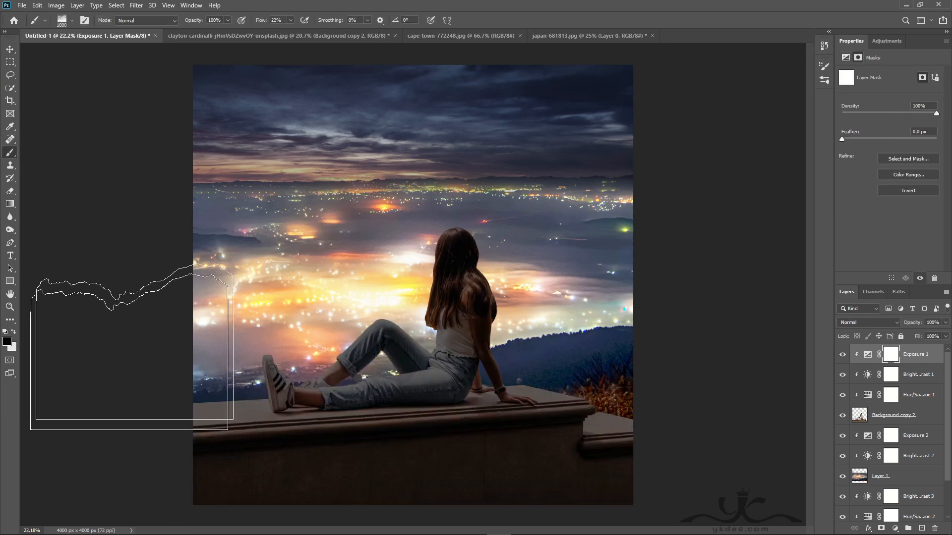
pyautogui.click(71, 20)
pyautogui.doubleClick(39, 133)
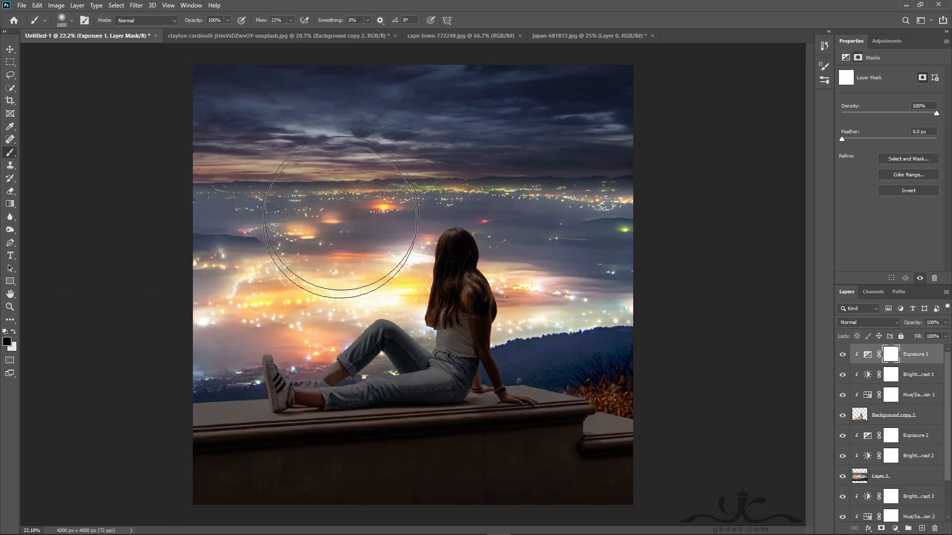
pyautogui.click(291, 20)
pyautogui.click(298, 32)
# Paint black on the woman's Exposure mask across the legs and up to the head with a large soft brush.
pyautogui.press('[')
pyautogui.press('[')
pyautogui.press('[')
pyautogui.press('[')
pyautogui.press('[')
pyautogui.press('[')
pyautogui.press('[')
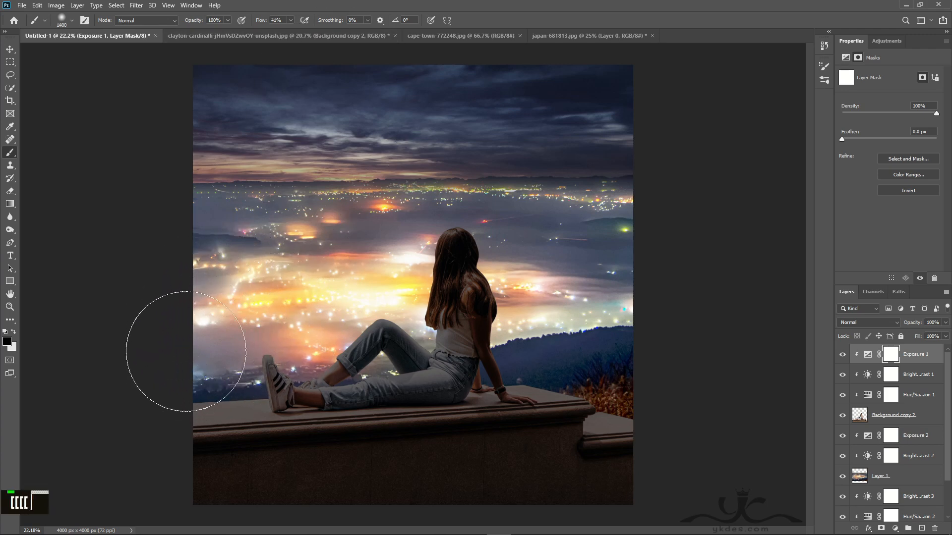
pyautogui.moveTo(200, 367); pyautogui.dragTo(312, 369)
pyautogui.press(']')
pyautogui.moveTo(345, 323)
pyautogui.mouseDown()
pyautogui.moveTo(403, 287)
pyautogui.moveTo(424, 225)
pyautogui.moveTo(422, 254)
pyautogui.mouseUp()
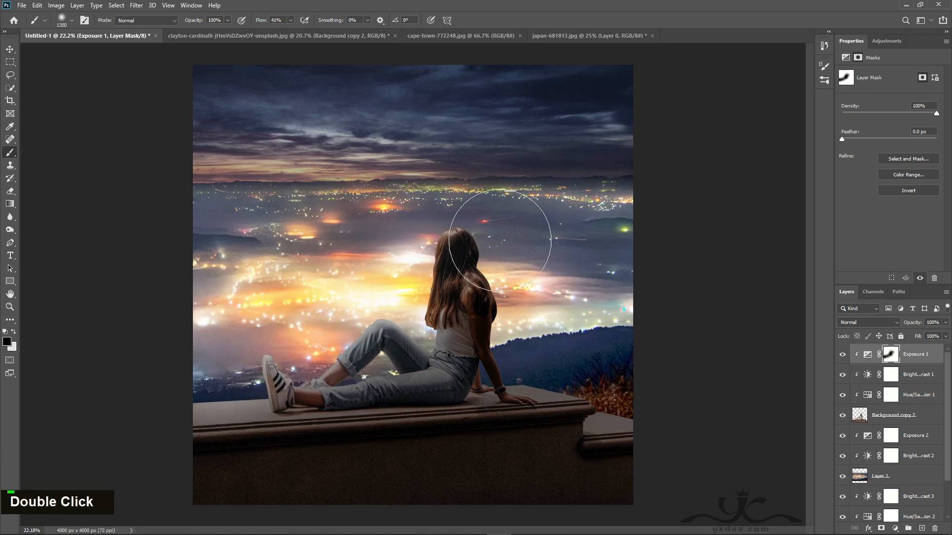
# Refine the Exposure mask with a smaller brush of about 700 px over the woman's hair, upper body, legs and shoes.
pyautogui.press('[')
pyautogui.press('[')
pyautogui.press('[')
pyautogui.press('[')
pyautogui.press('[')
pyautogui.press('[')
pyautogui.press('[')
pyautogui.press('[')
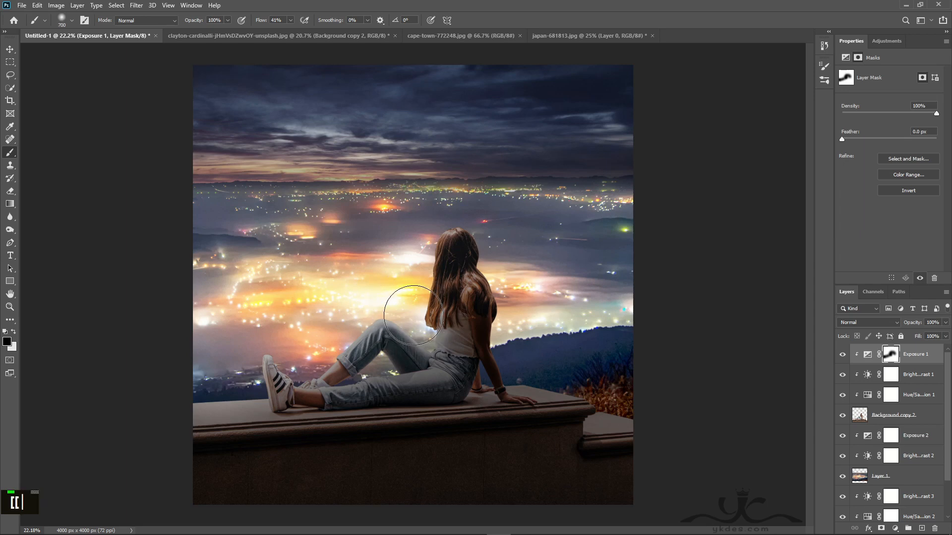
pyautogui.press(']')
pyautogui.press(']')
pyautogui.press(']')
pyautogui.moveTo(432, 341)
pyautogui.mouseDown()
pyautogui.moveTo(401, 318)
pyautogui.moveTo(302, 357)
pyautogui.moveTo(261, 356)
pyautogui.mouseUp()
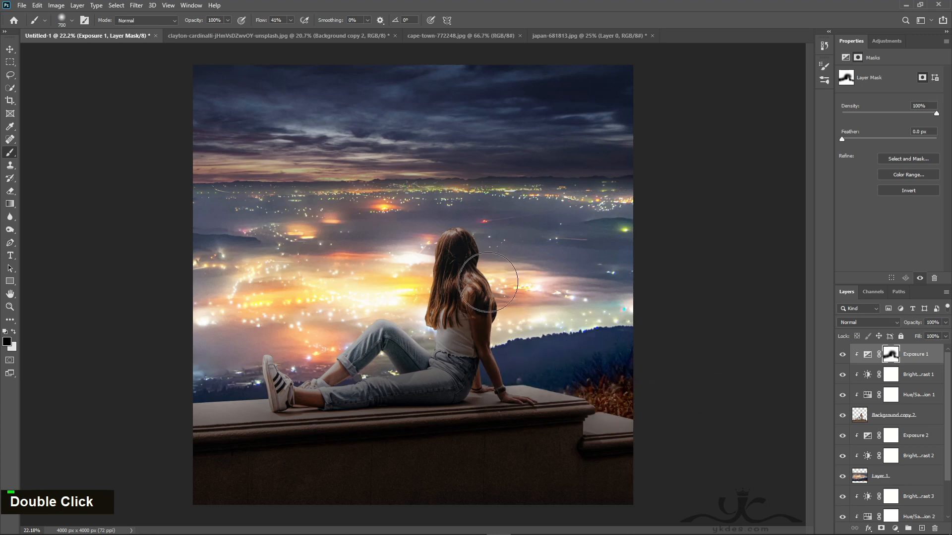
# Compare the woman's Brightness/Contrast effect and mask it out in black over her hair, body, legs and the wall's upper surface.
pyautogui.click(842, 376)
pyautogui.click(843, 376)
pyautogui.click(843, 376)
pyautogui.click(843, 376)
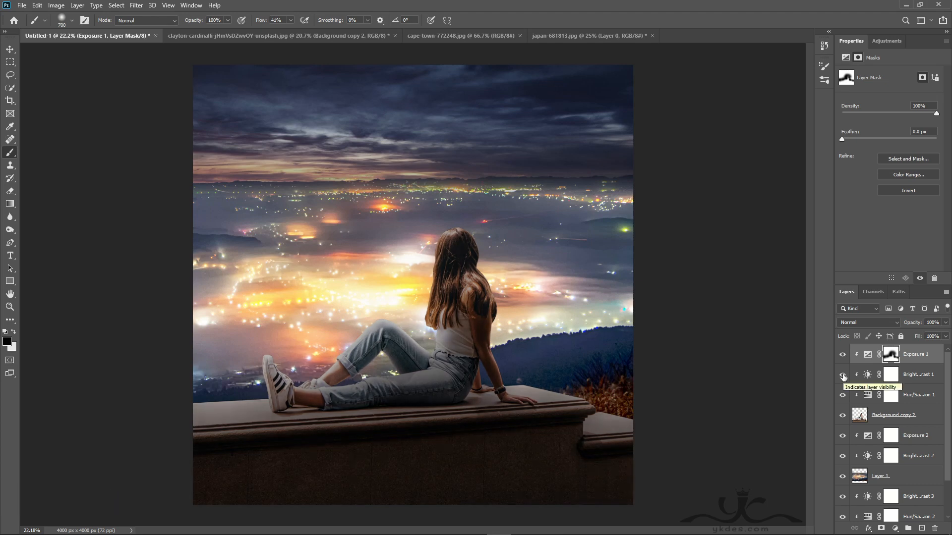
pyautogui.click(890, 376)
pyautogui.doubleClick(436, 265)
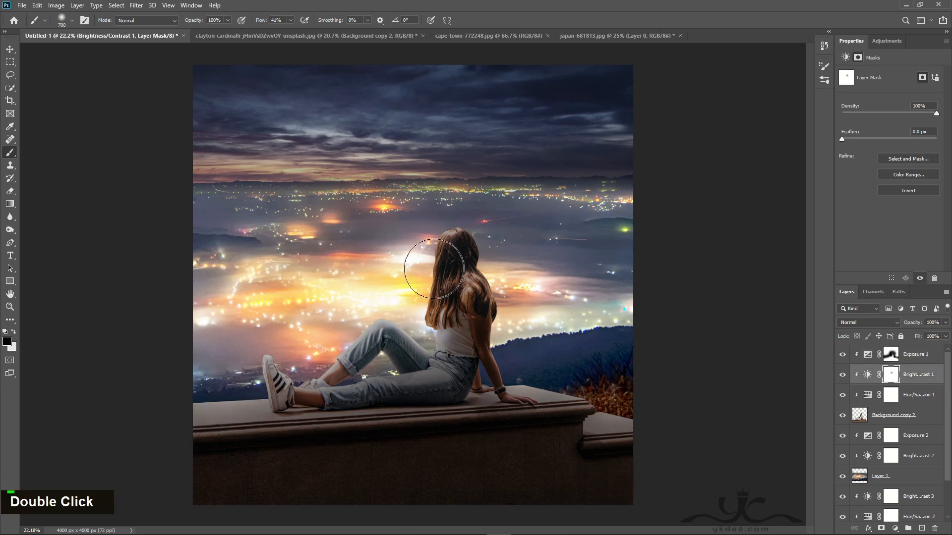
pyautogui.moveTo(431, 329)
pyautogui.mouseDown()
pyautogui.moveTo(373, 323)
pyautogui.moveTo(292, 368)
pyautogui.moveTo(305, 381)
pyautogui.moveTo(281, 368)
pyautogui.moveTo(180, 381)
pyautogui.moveTo(281, 381)
pyautogui.moveTo(439, 321)
pyautogui.moveTo(488, 320)
pyautogui.moveTo(491, 282)
pyautogui.moveTo(501, 345)
pyautogui.moveTo(485, 366)
pyautogui.moveTo(596, 374)
pyautogui.moveTo(624, 396)
pyautogui.mouseUp()
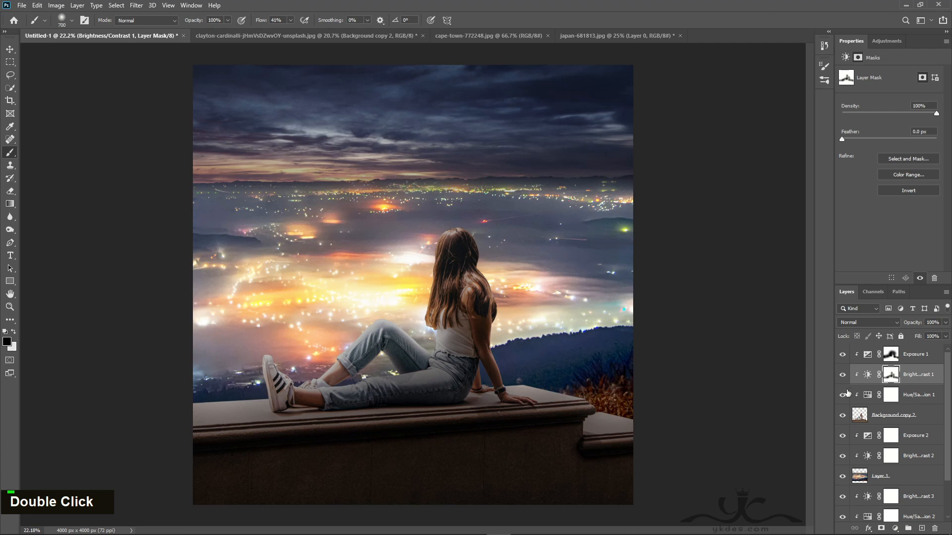
# Compare the effect of the woman's Hue/Saturation adjustment and fine-tune its lightness.
pyautogui.click(843, 396)
pyautogui.click(842, 396)
pyautogui.click(842, 396)
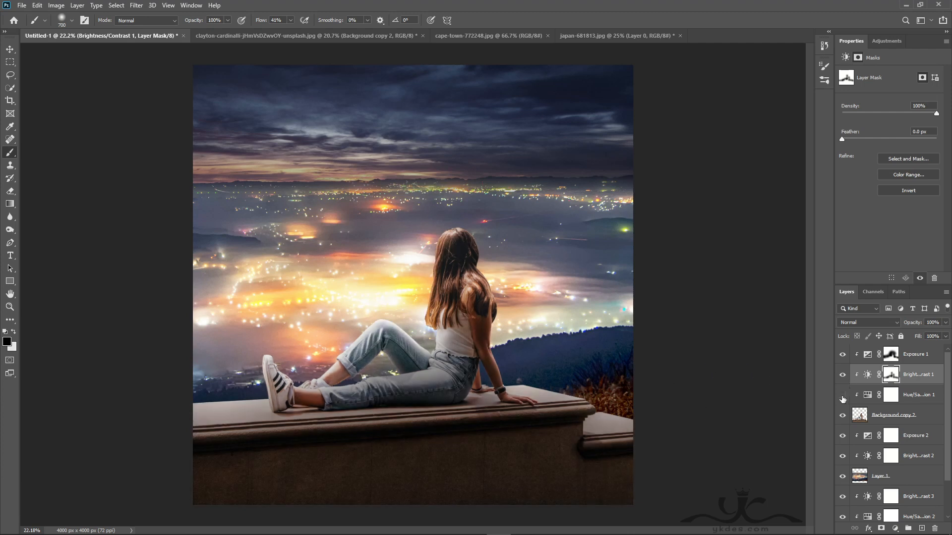
pyautogui.click(843, 396)
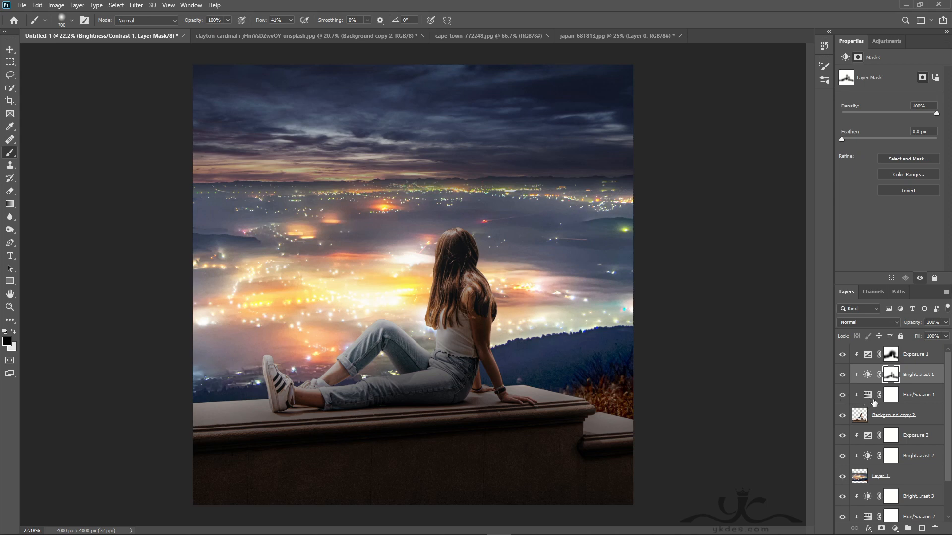
pyautogui.click(872, 398)
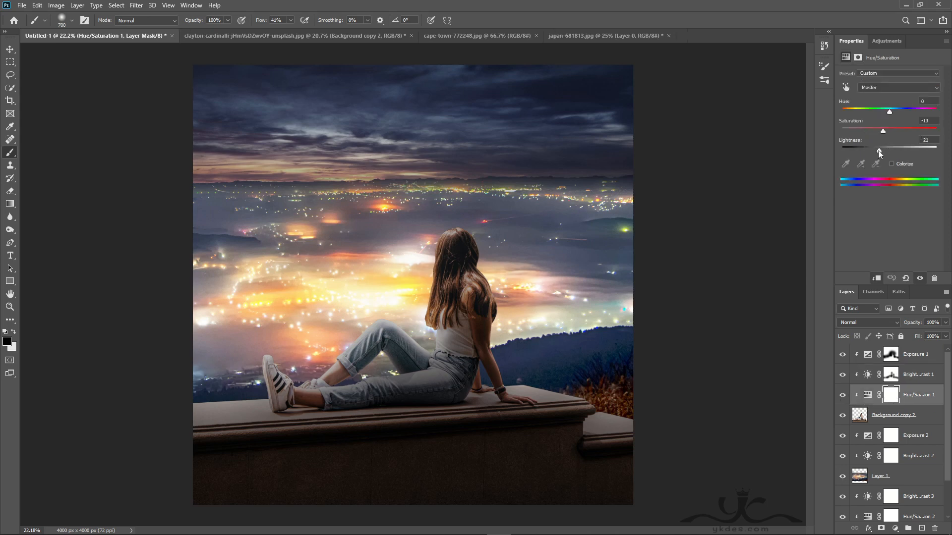
pyautogui.moveTo(878, 151); pyautogui.dragTo(877, 151)
# Add a layer clipped above the woman's Exposure adjustment, set it to Overlay and fill it with 50% Gray.
pyautogui.click(919, 358)
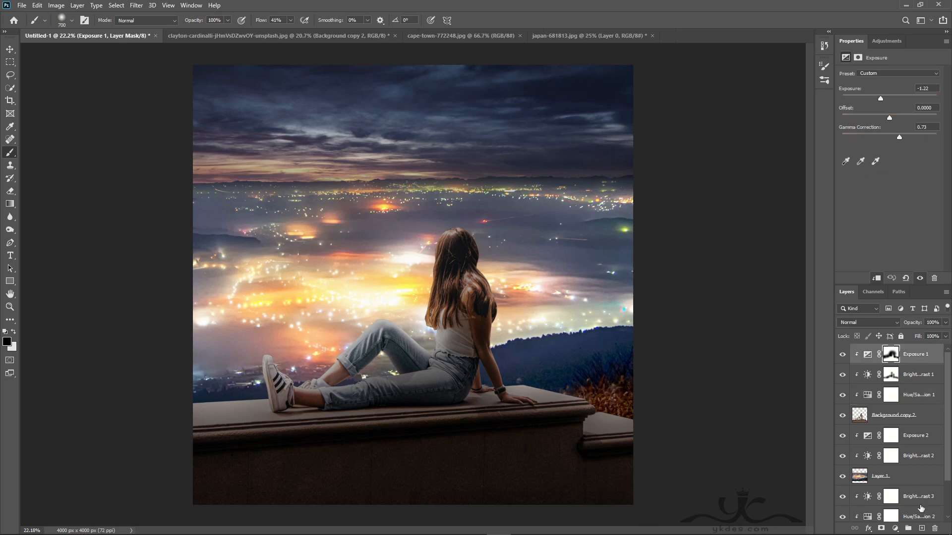
pyautogui.click(922, 528)
pyautogui.keyDown('alt'); pyautogui.click(927, 365); pyautogui.keyUp('alt')
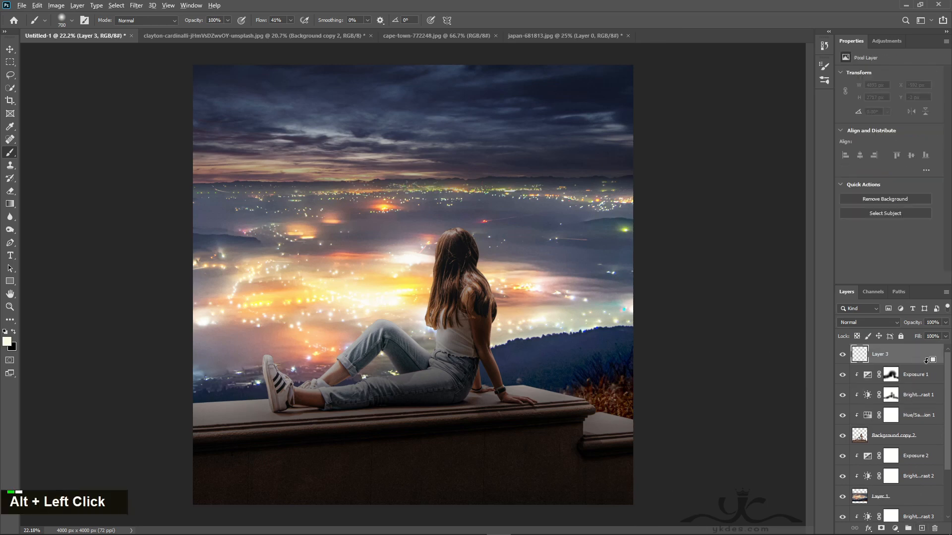
pyautogui.click(887, 322)
pyautogui.click(867, 409)
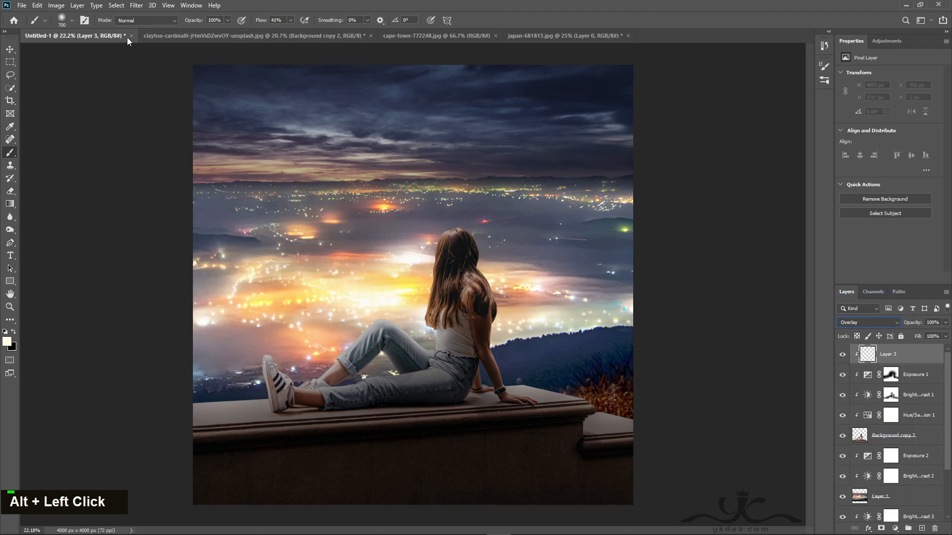
pyautogui.click(38, 5)
pyautogui.click(60, 159)
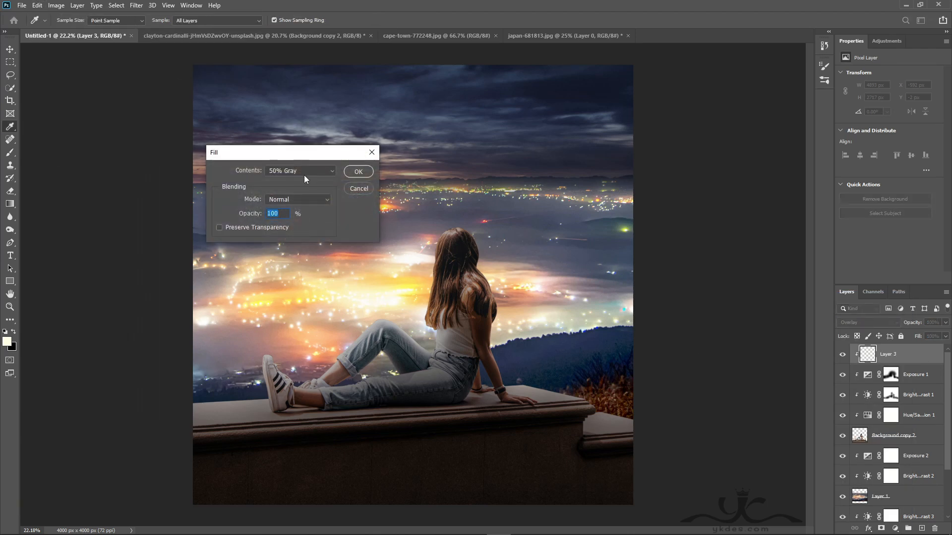
pyautogui.click(359, 171)
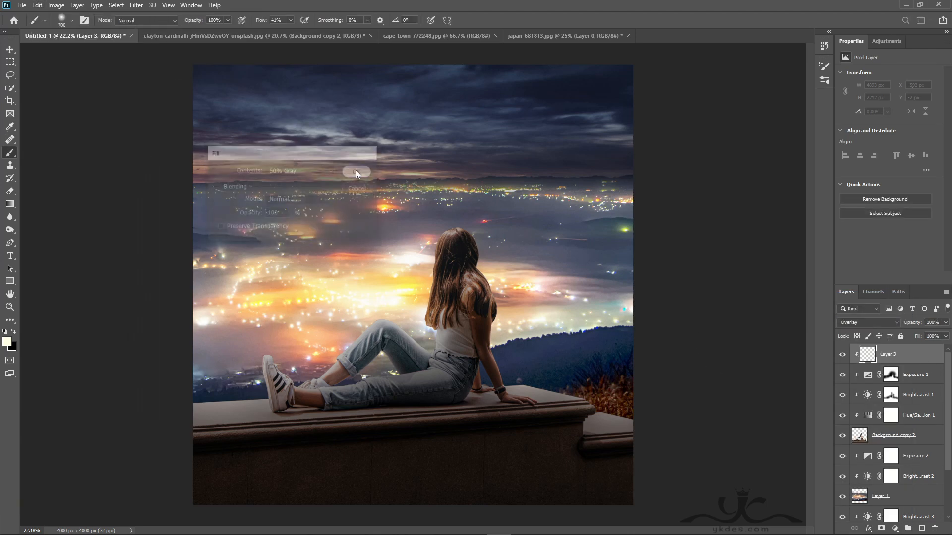
# Burn the far right end of the wall on the gray Overlay layer, using Midtones at 19% exposure.
pyautogui.click(10, 229)
pyautogui.press(']')
pyautogui.press(']')
pyautogui.press(']')
pyautogui.press(']')
pyautogui.press(']')
pyautogui.press(']')
pyautogui.press(']')
pyautogui.press(']')
pyautogui.press(']')
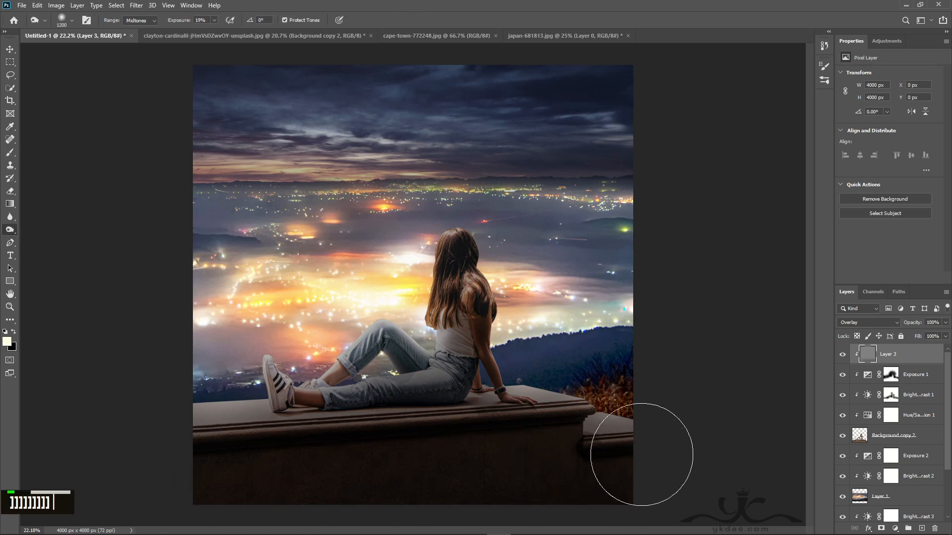
pyautogui.press('[')
pyautogui.press('[')
pyautogui.press('[')
pyautogui.moveTo(619, 386)
pyautogui.mouseDown()
pyautogui.moveTo(547, 361)
pyautogui.moveTo(596, 371)
pyautogui.moveTo(568, 375)
pyautogui.moveTo(589, 406)
pyautogui.mouseUp()
# Burn the wall beside and beneath the seated woman with a smaller brush to deepen her contact shadow.
pyautogui.press('[')
pyautogui.press('[')
pyautogui.press('[')
pyautogui.press('[')
pyautogui.press('[')
pyautogui.moveTo(477, 359); pyautogui.dragTo(477, 418)
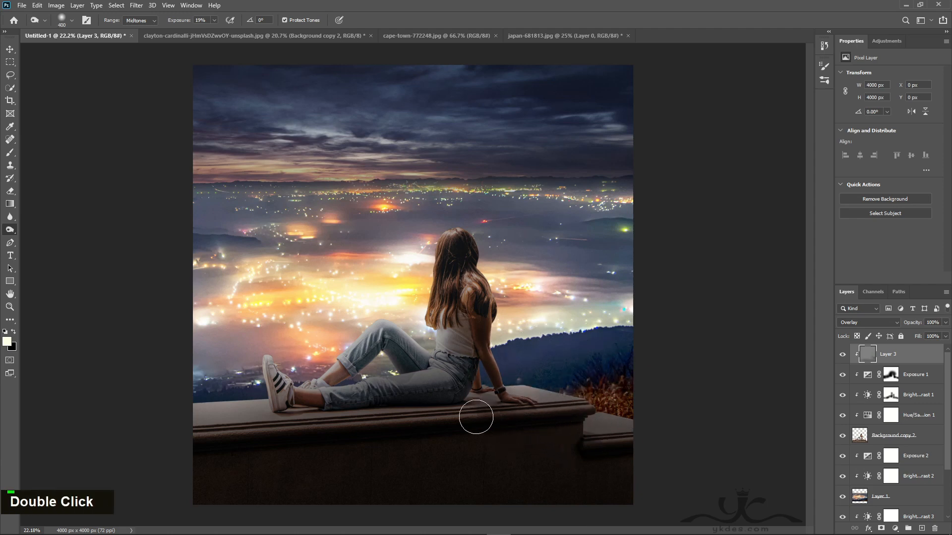
pyautogui.press(']')
pyautogui.press(']')
pyautogui.moveTo(416, 403); pyautogui.dragTo(392, 414)
# Burn the area around the woman's ankles and shoes and the shaded hip of her jeans.
pyautogui.press('[')
pyautogui.press('[')
pyautogui.press('[')
pyautogui.press('[')
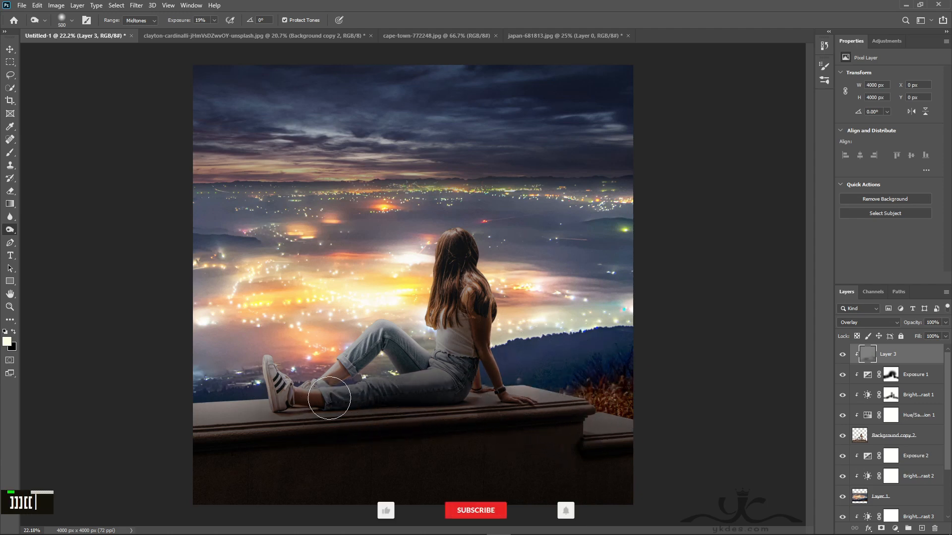
pyautogui.moveTo(286, 427); pyautogui.dragTo(270, 375)
pyautogui.press(']')
pyautogui.press(']')
pyautogui.press(']')
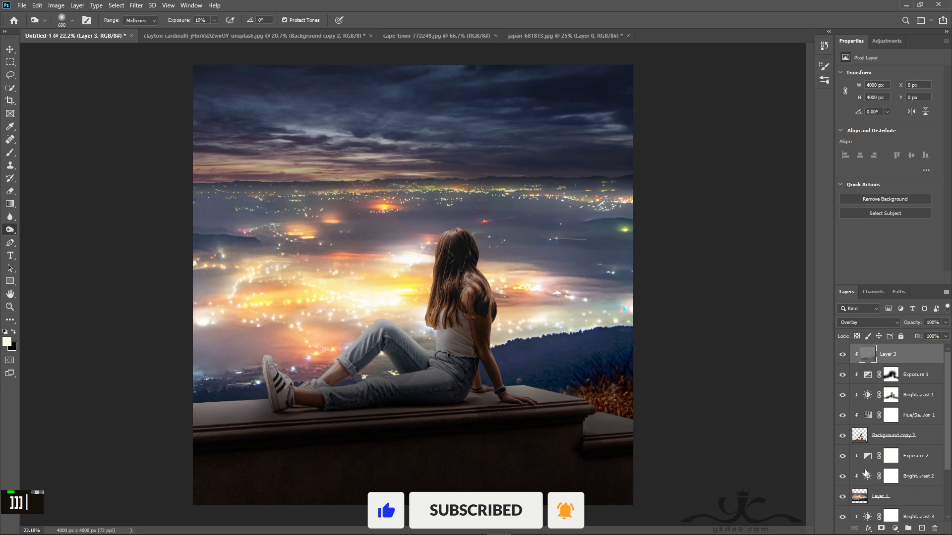
pyautogui.press('[')
pyautogui.press('[')
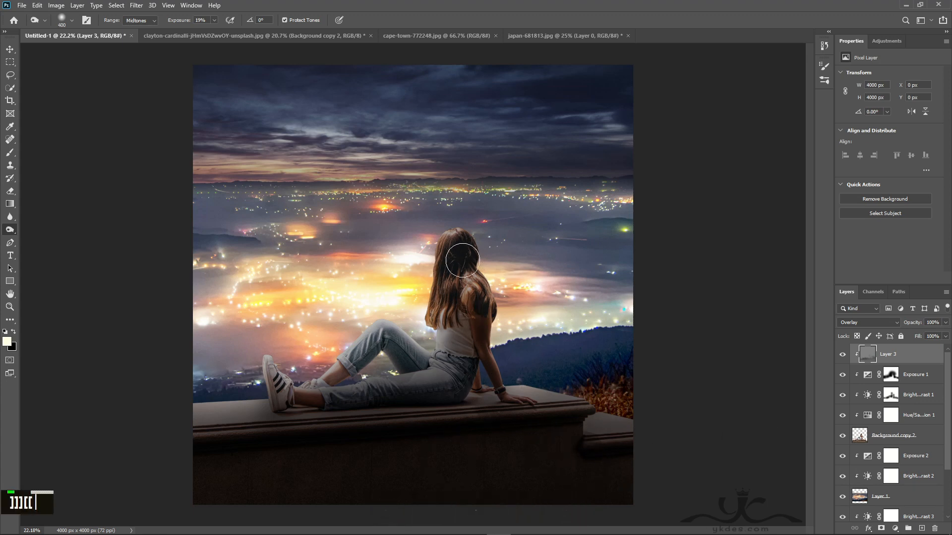
pyautogui.doubleClick(446, 382)
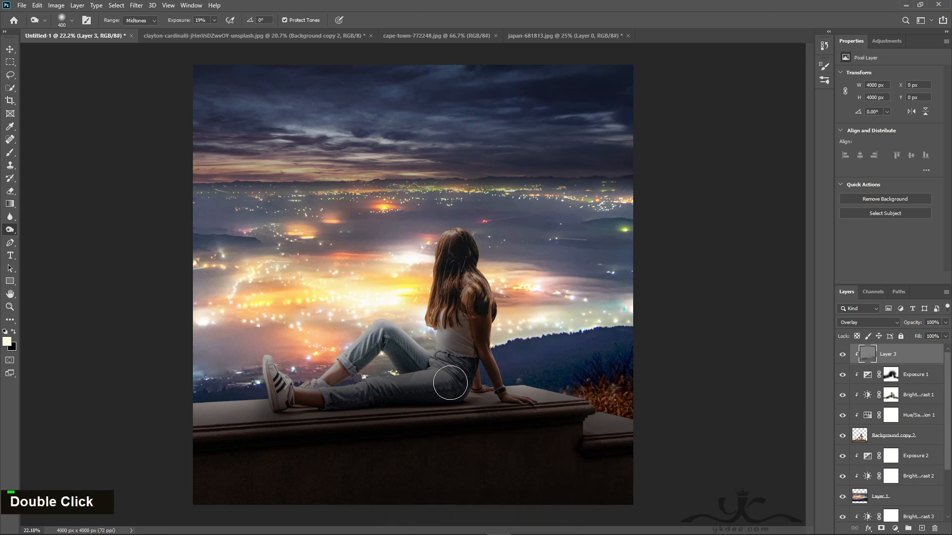
# Switch to the Dodge tool and lighten the shoes and the left part of the wall, using Midtones at 19% exposure.
pyautogui.rightClick(13, 230)
pyautogui.click(39, 230)
pyautogui.press(']')
pyautogui.press(']')
pyautogui.press(']')
pyautogui.press(']')
pyautogui.press(']')
pyautogui.press(']')
pyautogui.press(']')
pyautogui.press(']')
pyautogui.press(']')
pyautogui.press(']')
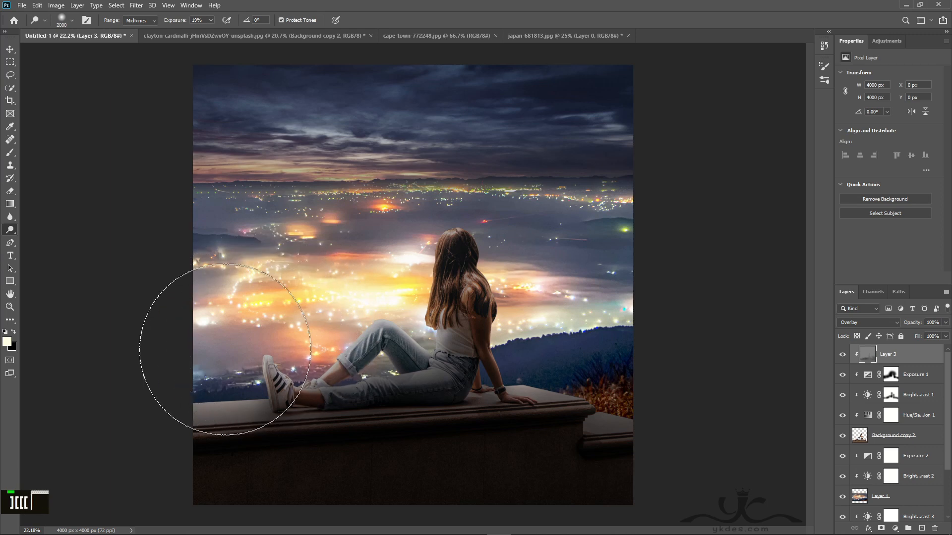
pyautogui.press('[')
pyautogui.press('[')
pyautogui.press('[')
pyautogui.press('[')
pyautogui.press('[')
pyautogui.press('[')
pyautogui.press('[')
pyautogui.press('[')
pyautogui.press('[')
pyautogui.press('[')
pyautogui.press('[')
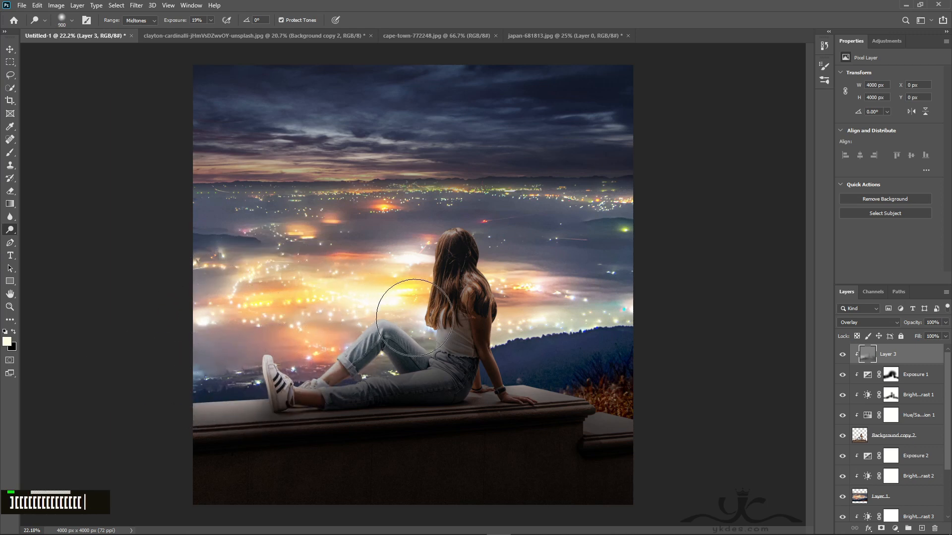
# Dodge the woman's upper body and hair with a 700 px brush.
pyautogui.press('[')
pyautogui.press('[')
pyautogui.moveTo(422, 309)
pyautogui.mouseDown()
pyautogui.moveTo(420, 260)
pyautogui.moveTo(414, 274)
pyautogui.moveTo(467, 213)
pyautogui.mouseUp()
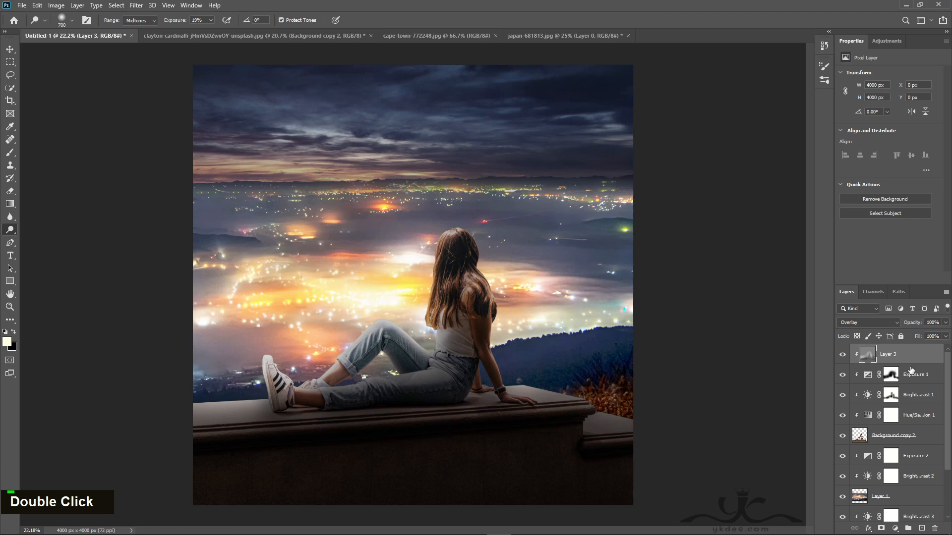
# Set the gray Overlay layer's opacity to 57% and compare the image with and without it.
pyautogui.click(946, 323)
pyautogui.moveTo(945, 337); pyautogui.dragTo(925, 336)
pyautogui.click(844, 355)
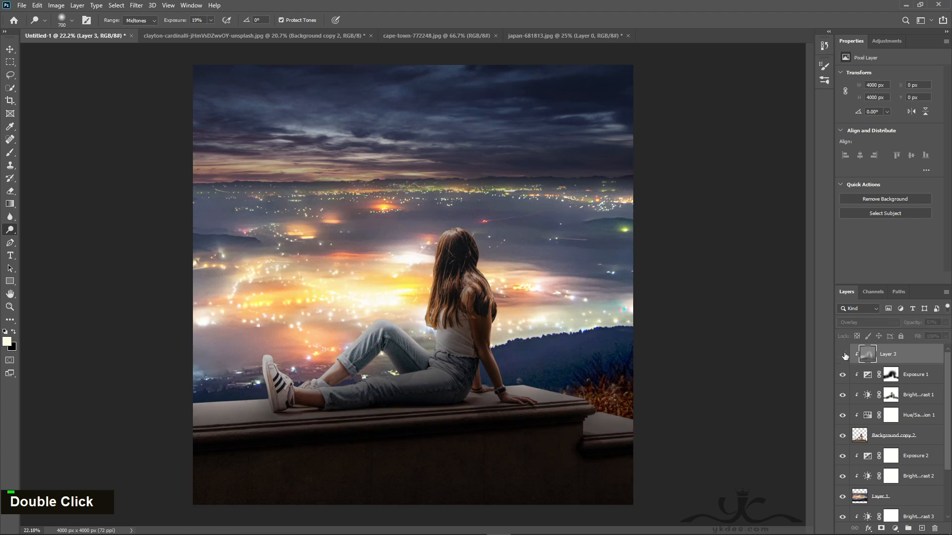
pyautogui.click(844, 355)
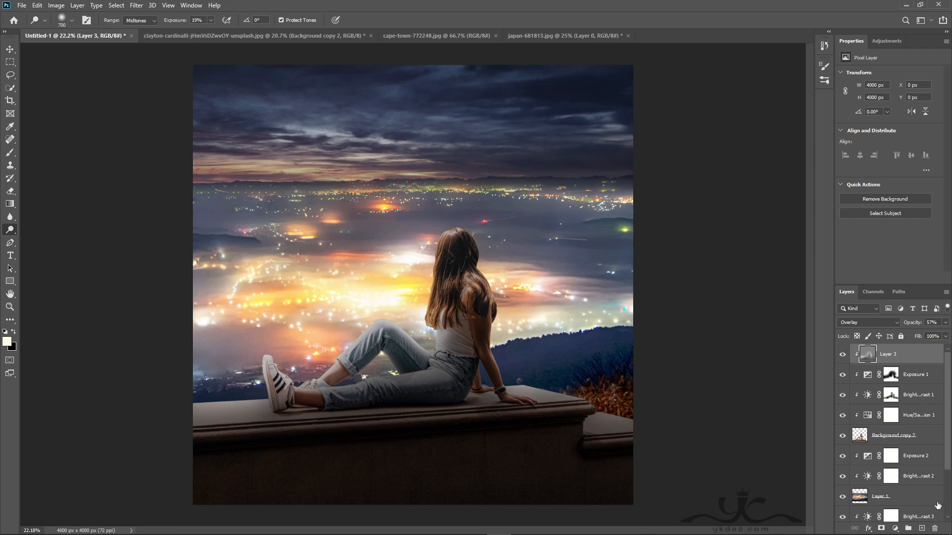
# Add a new layer clipped to the woman above the gray Overlay layer and set up a soft 600 px brush.
pyautogui.click(922, 529)
pyautogui.keyDown('alt'); pyautogui.click(907, 363); pyautogui.keyUp('alt')
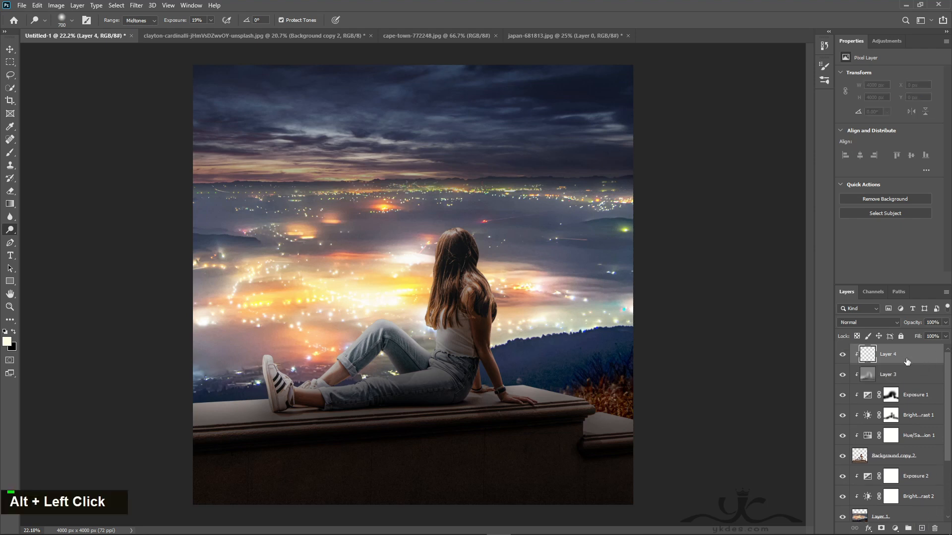
pyautogui.click(10, 153)
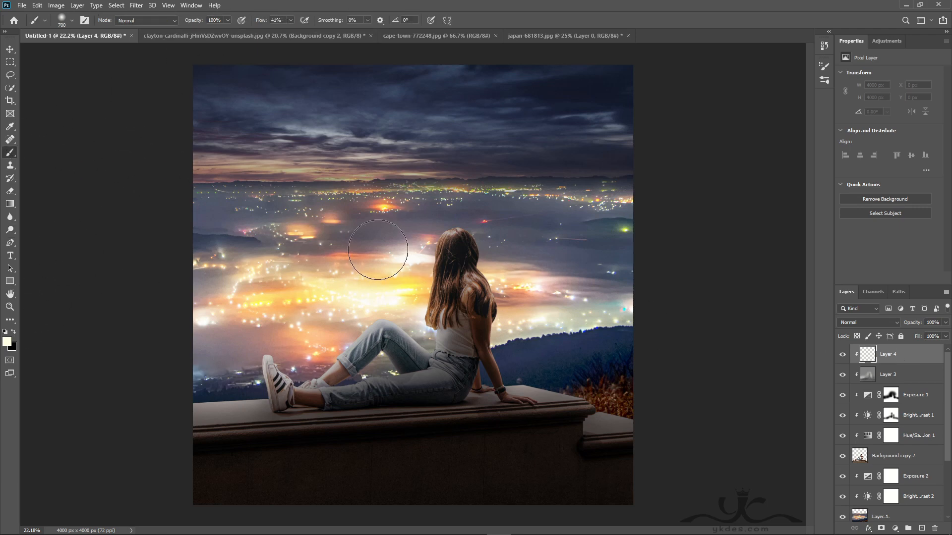
pyautogui.press(']')
pyautogui.press('[')
pyautogui.press('[')
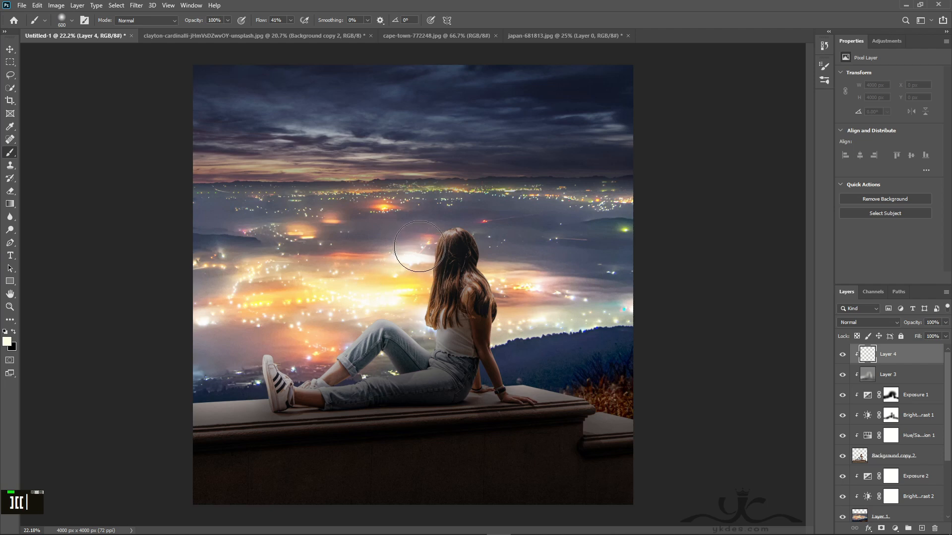
# Paint a pale rim light around the woman's head, down her back and arm, and along the wall's right end.
pyautogui.click(421, 249)
pyautogui.click(434, 217)
pyautogui.click(453, 206)
pyautogui.click(480, 217)
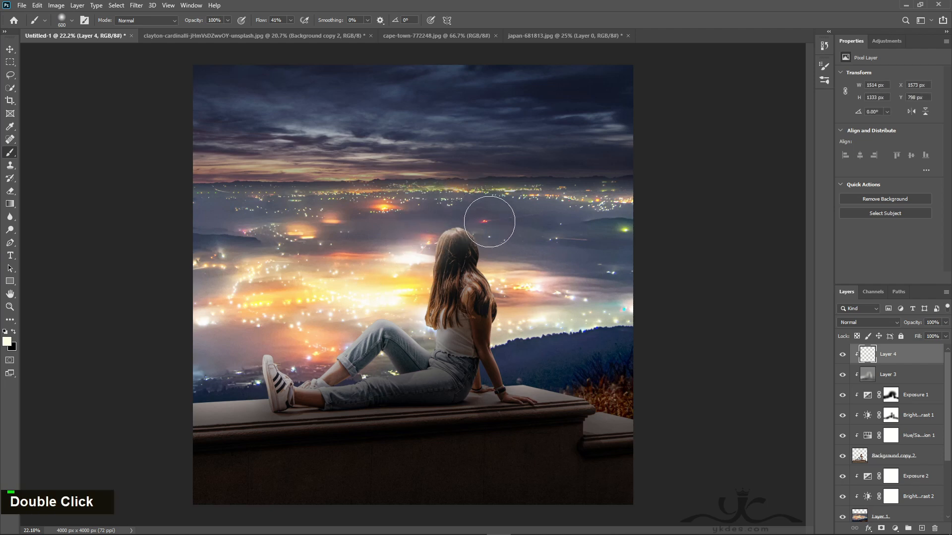
pyautogui.click(500, 245)
pyautogui.click(512, 282)
pyautogui.click(515, 299)
pyautogui.click(537, 366)
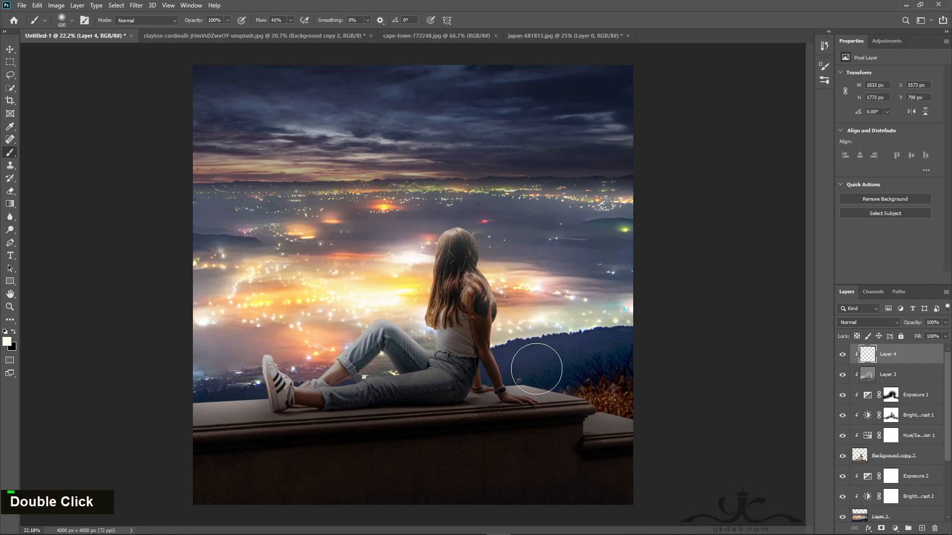
pyautogui.click(563, 376)
pyautogui.click(600, 378)
pyautogui.click(626, 392)
pyautogui.click(630, 395)
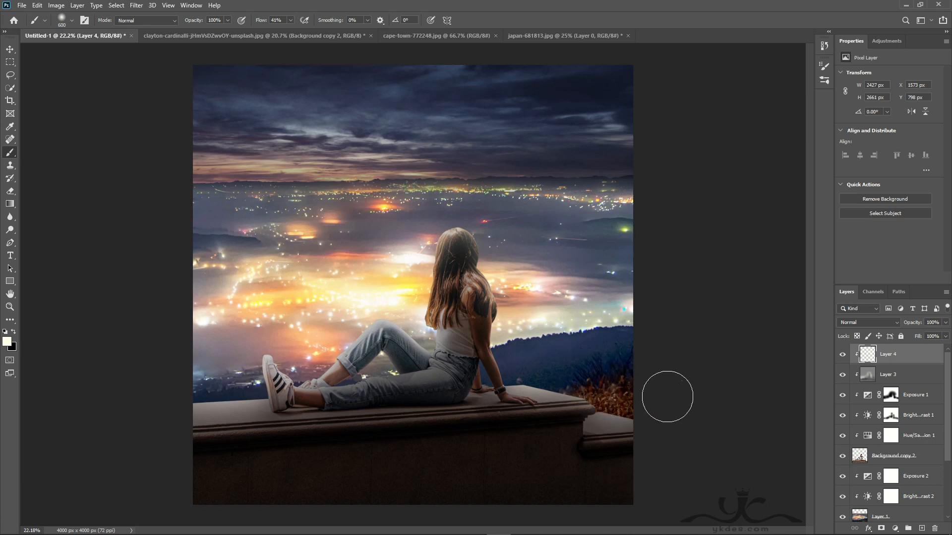
# Extend the pale rim light over the woman's knee, lower legs and shoe and the wall's left end with brushes of 250 to 400 px.
pyautogui.click(345, 332)
pyautogui.press('[')
pyautogui.press('[')
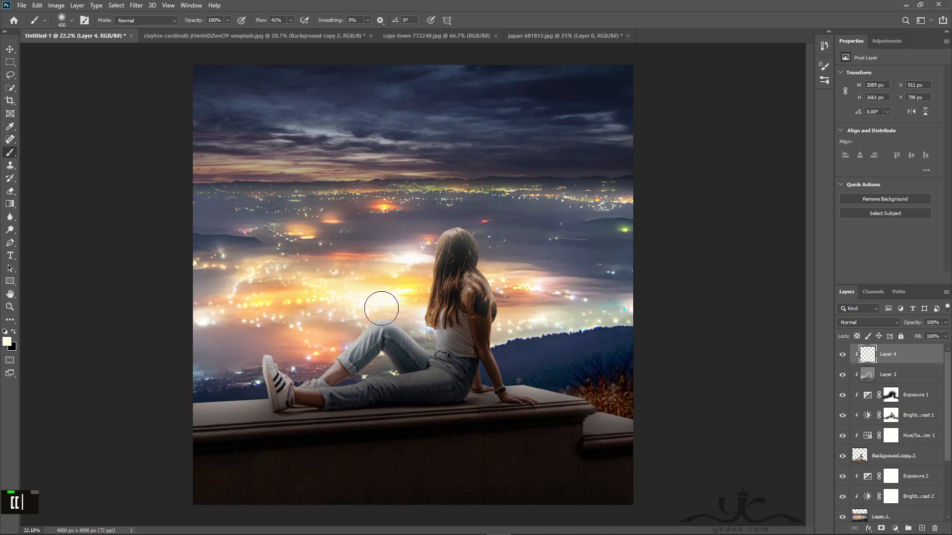
pyautogui.press('[')
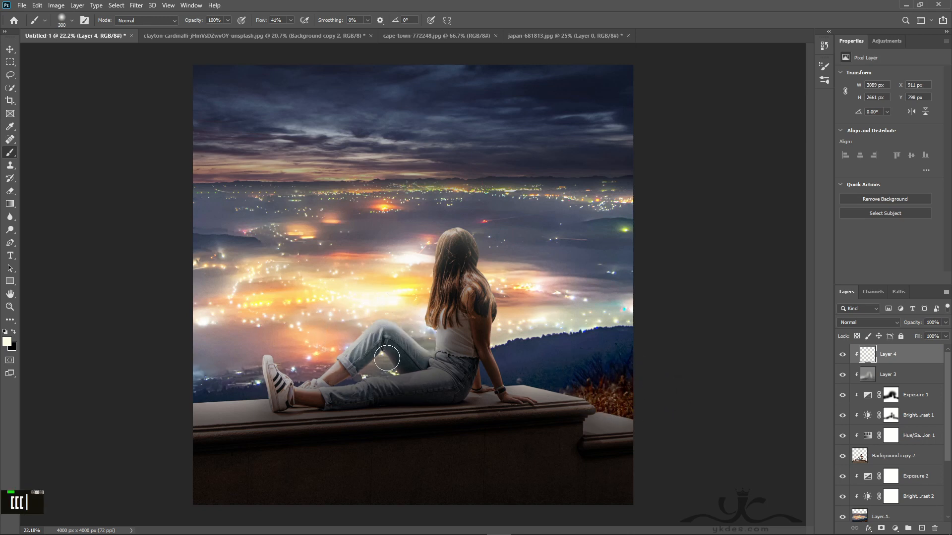
pyautogui.press(']')
pyautogui.press('[')
pyautogui.press('[')
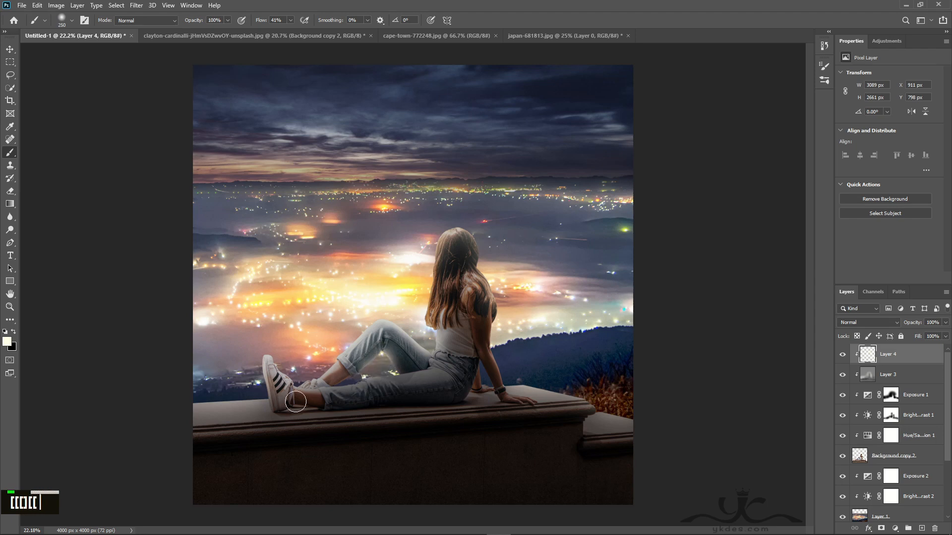
pyautogui.press(']')
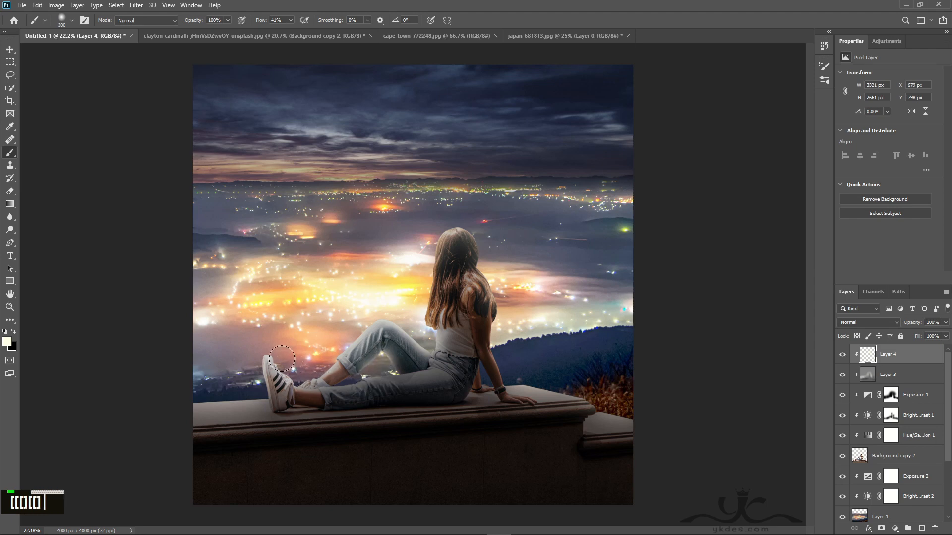
pyautogui.doubleClick(263, 348)
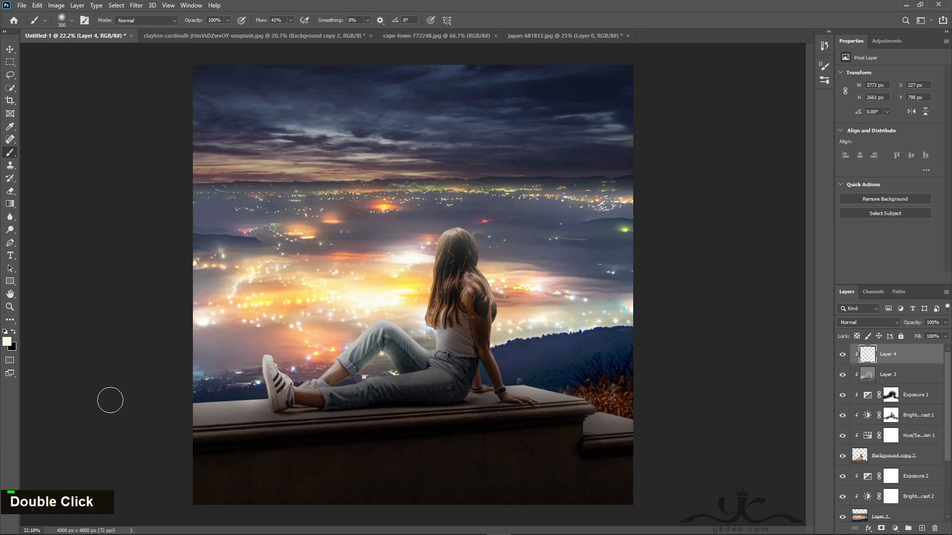
pyautogui.click(234, 399)
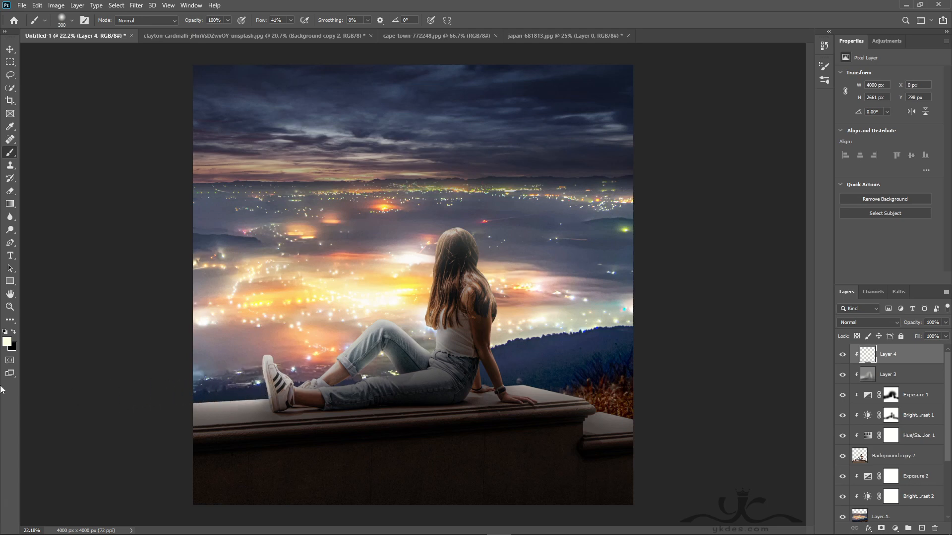
# Set the rim light layer's opacity to 73% and compare the image with and without it.
pyautogui.click(945, 325)
pyautogui.click(842, 356)
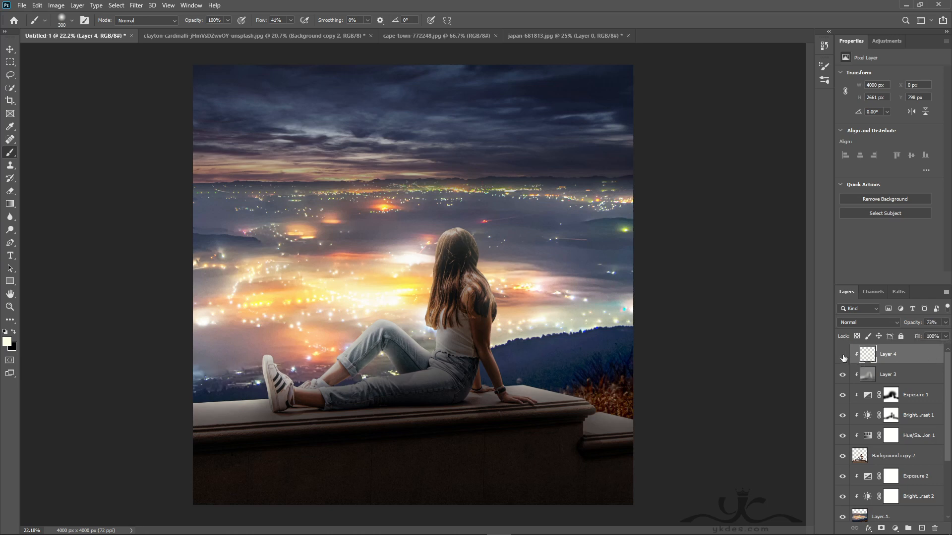
pyautogui.click(843, 356)
# Stroke the outline of the woman and wall with a white 4 px centred line on a new layer, and deselect.
pyautogui.keyDown('ctrl'); pyautogui.click(860, 456); pyautogui.keyUp('ctrl')
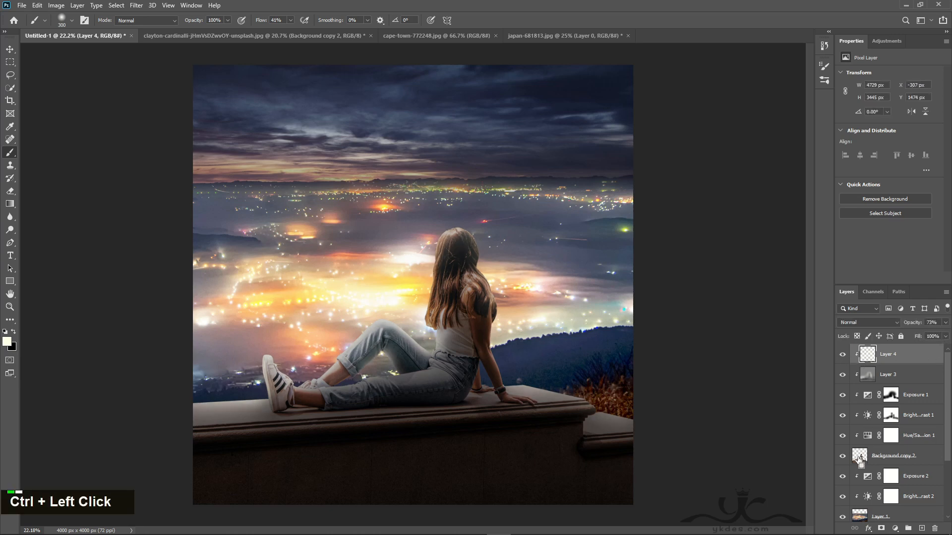
pyautogui.click(921, 528)
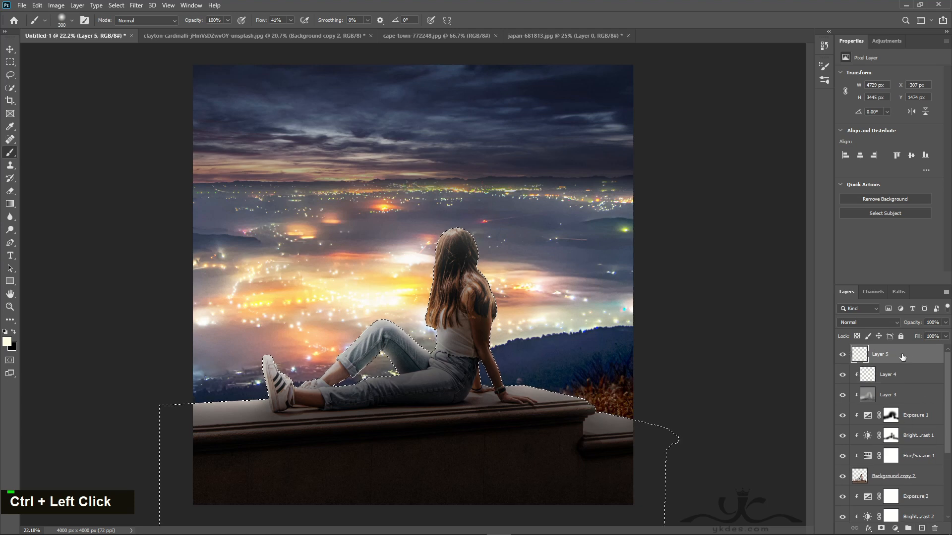
pyautogui.click(37, 5)
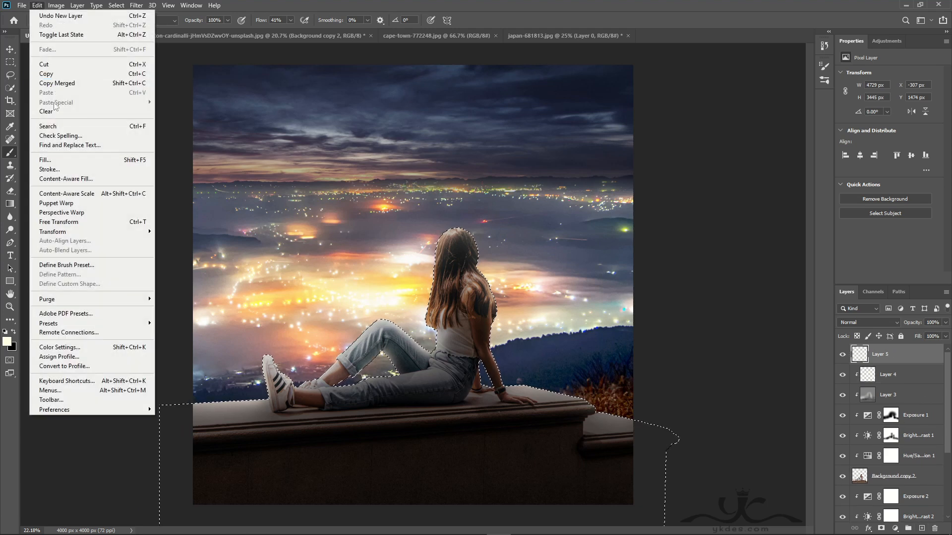
pyautogui.click(54, 169)
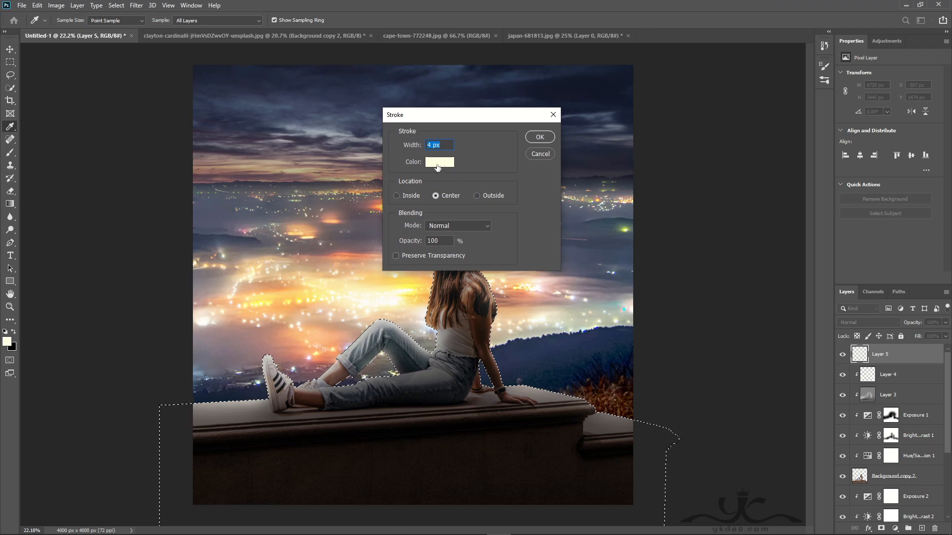
pyautogui.click(435, 166)
pyautogui.moveTo(69, 348); pyautogui.dragTo(48, 342)
pyautogui.click(249, 340)
pyautogui.click(540, 136)
pyautogui.press('b')
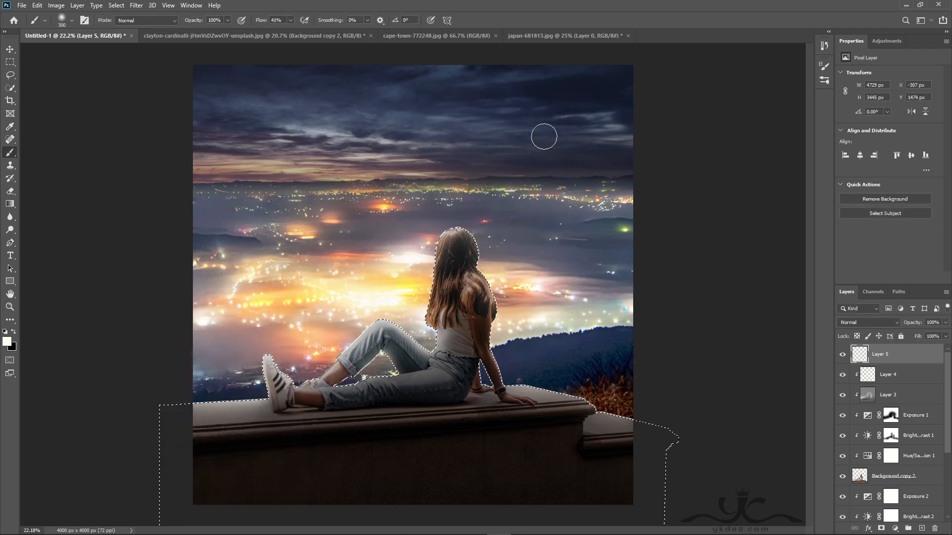
pyautogui.hotkey('ctrl', 'd')
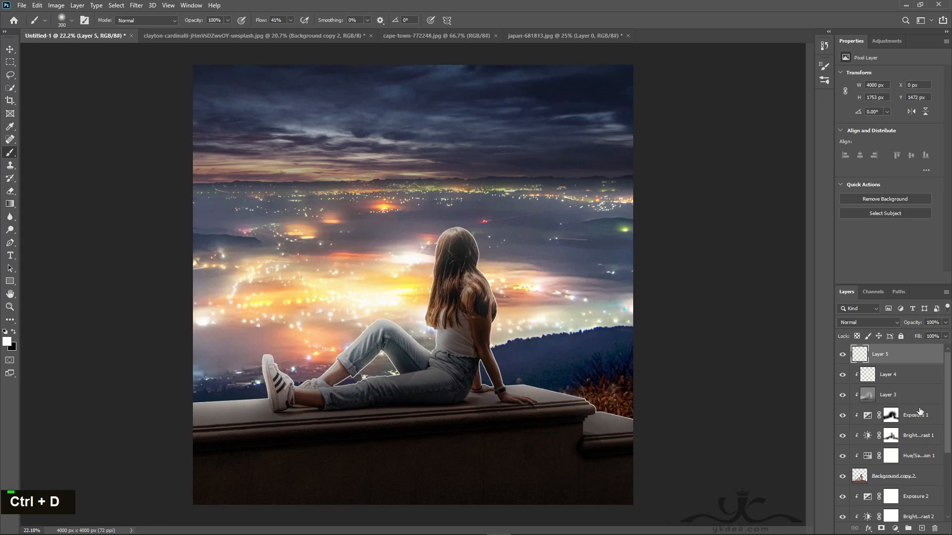
# Mask the stroke layer and paint out the outline around the woman with a black 300 px brush at 63% flow.
pyautogui.click(881, 529)
pyautogui.press('x')
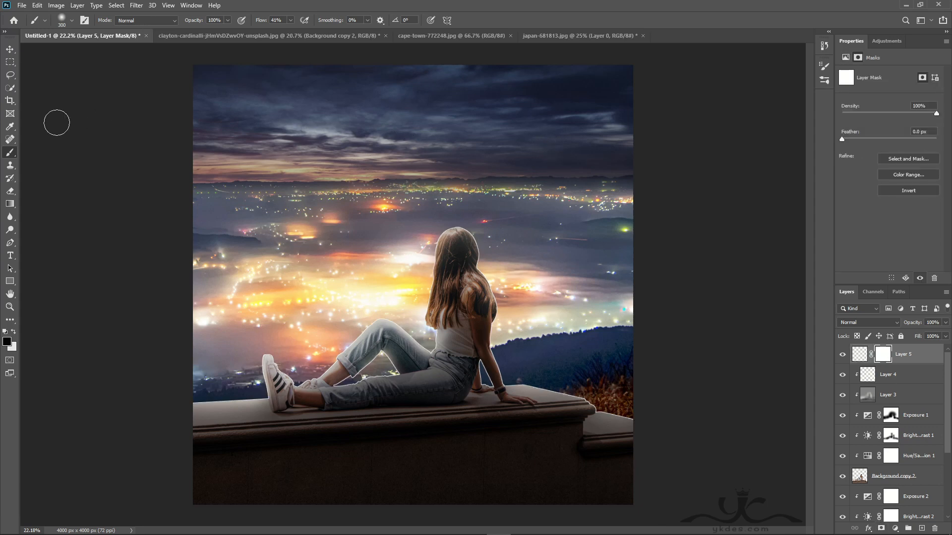
pyautogui.click(292, 23)
pyautogui.moveTo(291, 31); pyautogui.dragTo(298, 32)
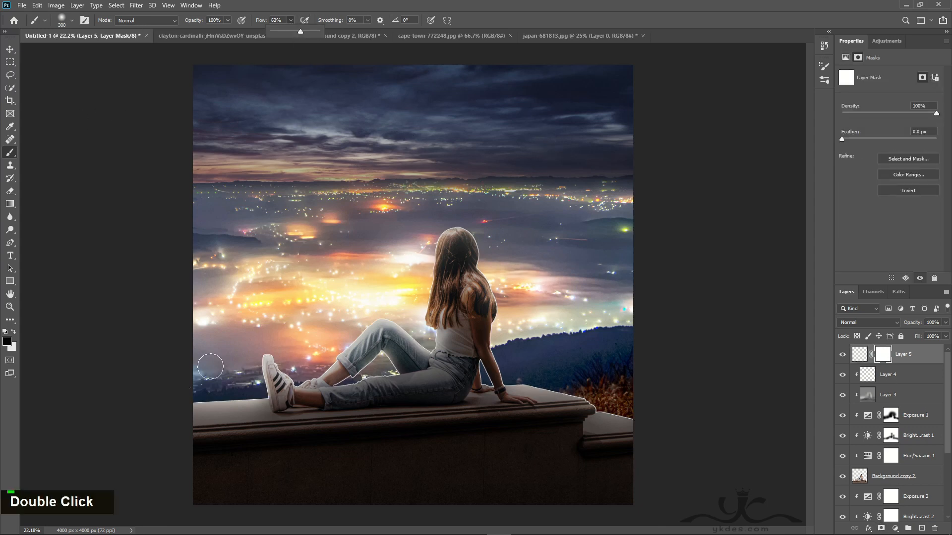
pyautogui.click(194, 409)
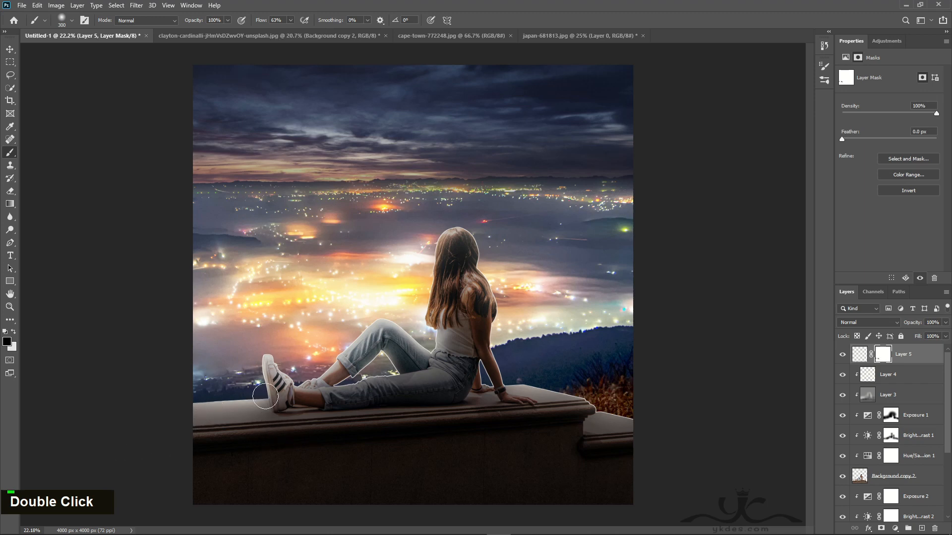
pyautogui.doubleClick(307, 393)
pyautogui.moveTo(334, 393)
pyautogui.mouseDown()
pyautogui.moveTo(379, 349)
pyautogui.moveTo(363, 361)
pyautogui.moveTo(390, 351)
pyautogui.moveTo(427, 396)
pyautogui.moveTo(407, 376)
pyautogui.moveTo(391, 391)
pyautogui.moveTo(376, 386)
pyautogui.moveTo(384, 402)
pyautogui.moveTo(419, 377)
pyautogui.moveTo(384, 325)
pyautogui.moveTo(438, 376)
pyautogui.mouseUp()
pyautogui.moveTo(450, 310); pyautogui.dragTo(442, 251)
pyautogui.moveTo(474, 281)
pyautogui.mouseDown()
pyautogui.moveTo(465, 249)
pyautogui.moveTo(472, 236)
pyautogui.moveTo(475, 295)
pyautogui.moveTo(476, 270)
pyautogui.mouseUp()
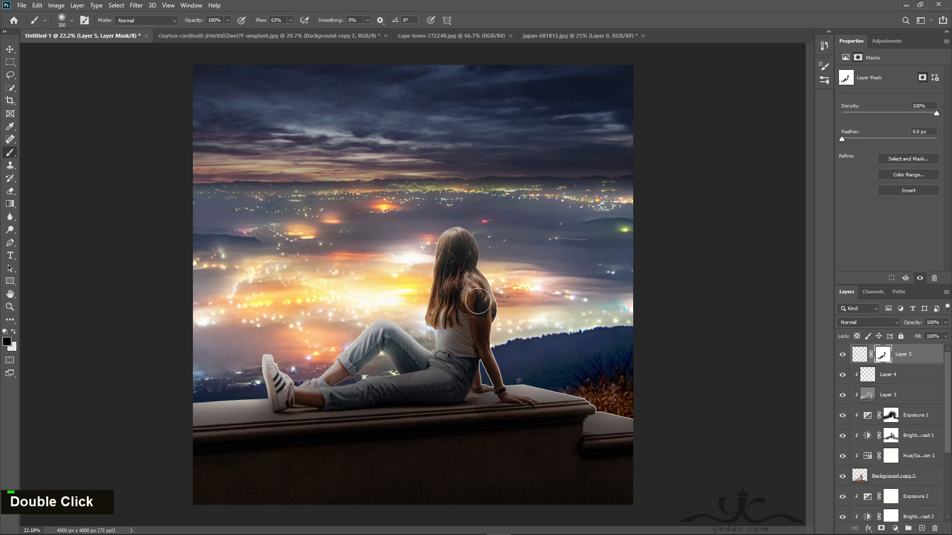
pyautogui.doubleClick(497, 308)
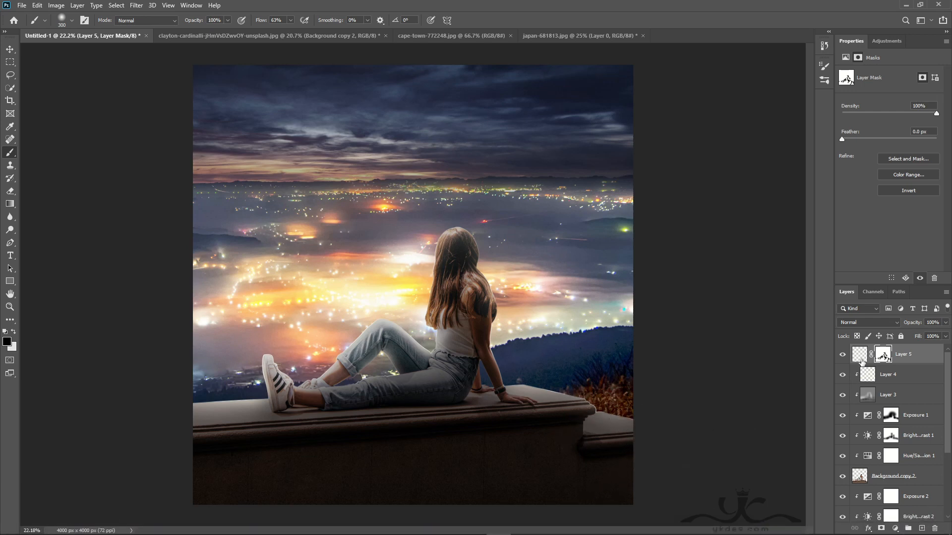
pyautogui.doubleClick(841, 354)
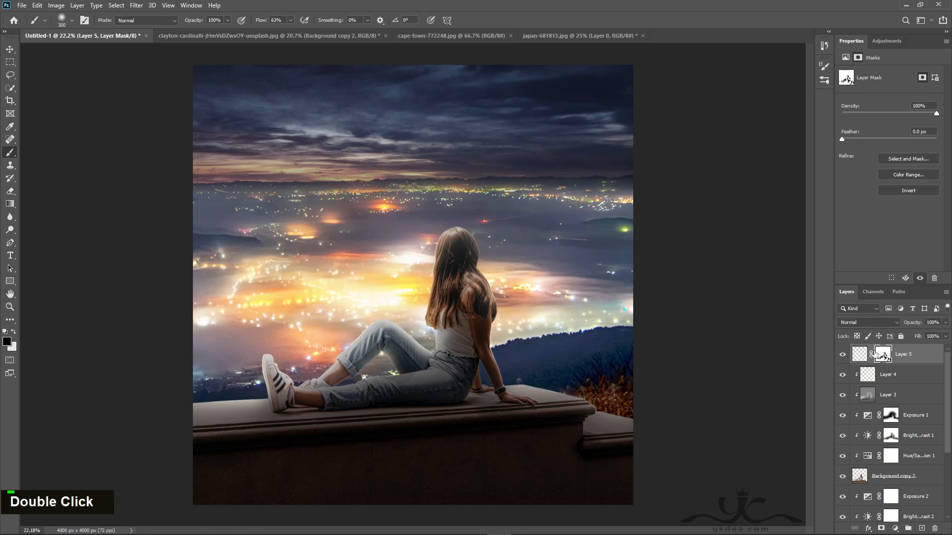
# Stamp all visible layers onto a new top layer and apply Oil Paint with stylization, cleanliness, scale and bristle detail at 10.
pyautogui.click(907, 361)
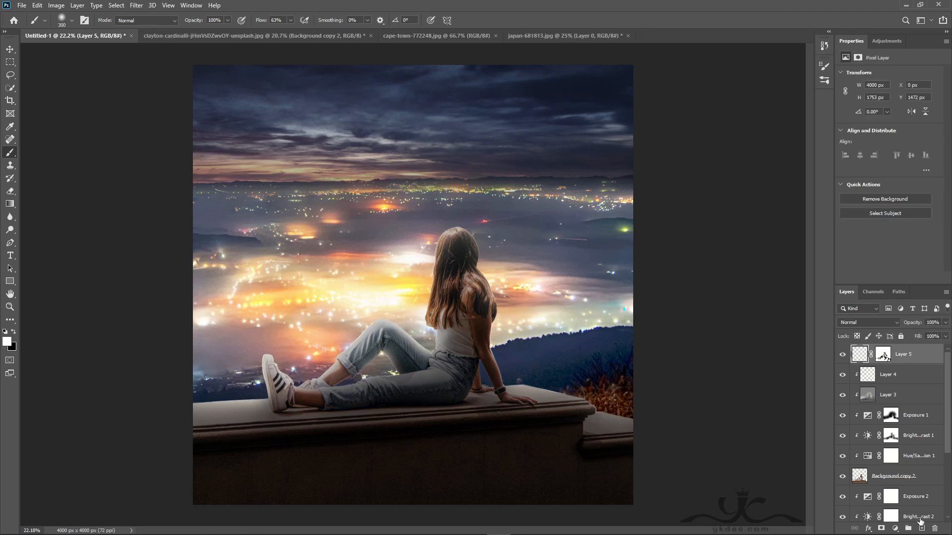
pyautogui.click(922, 528)
pyautogui.hotkey('ctrl', 'alt', 'shift', 'e')
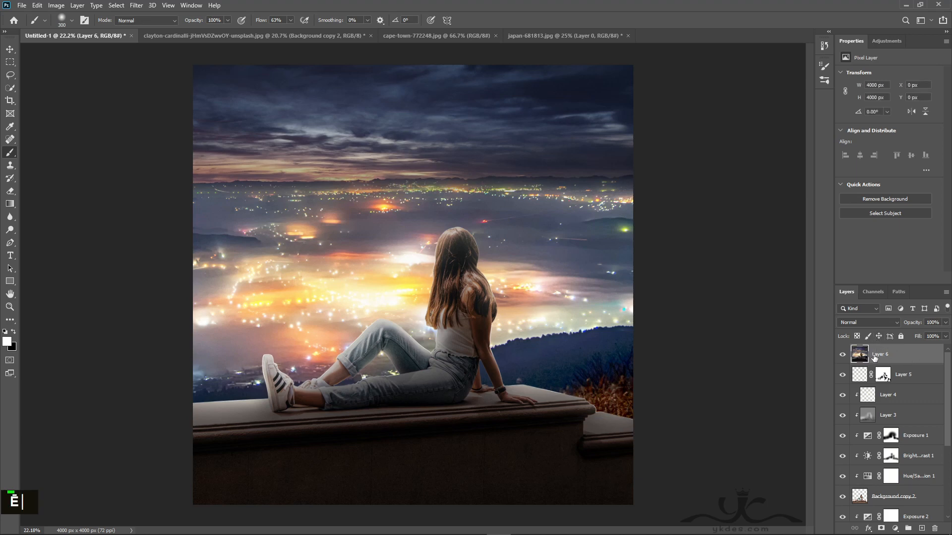
pyautogui.click(136, 6)
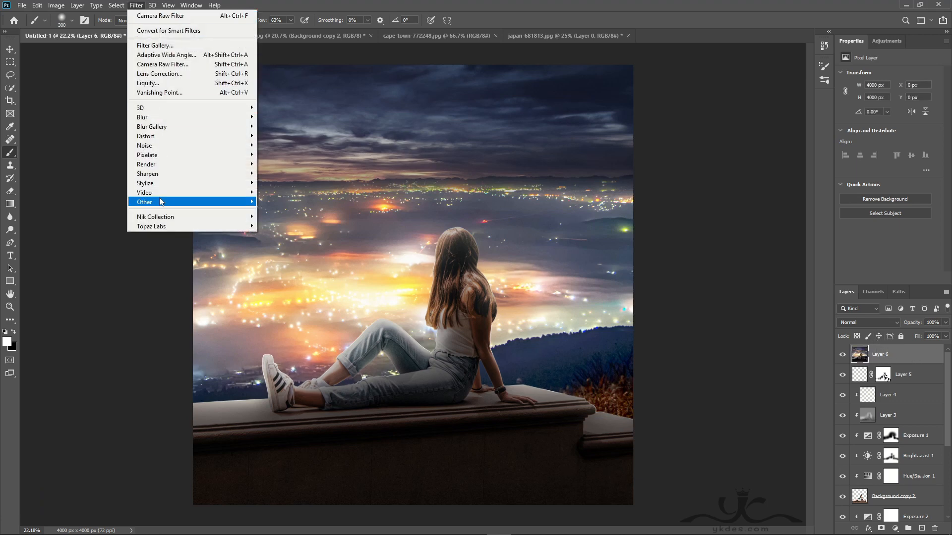
pyautogui.moveTo(163, 184)
pyautogui.click(277, 220)
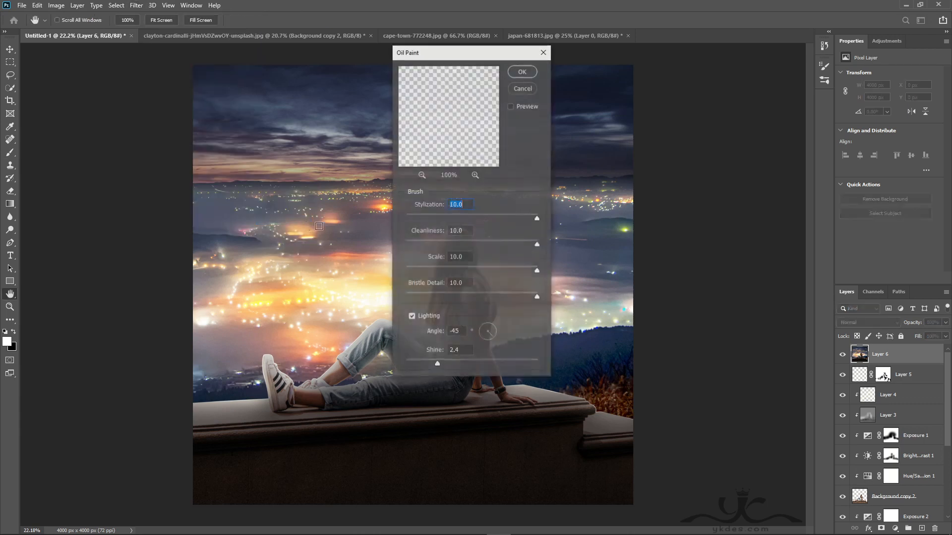
pyautogui.click(525, 71)
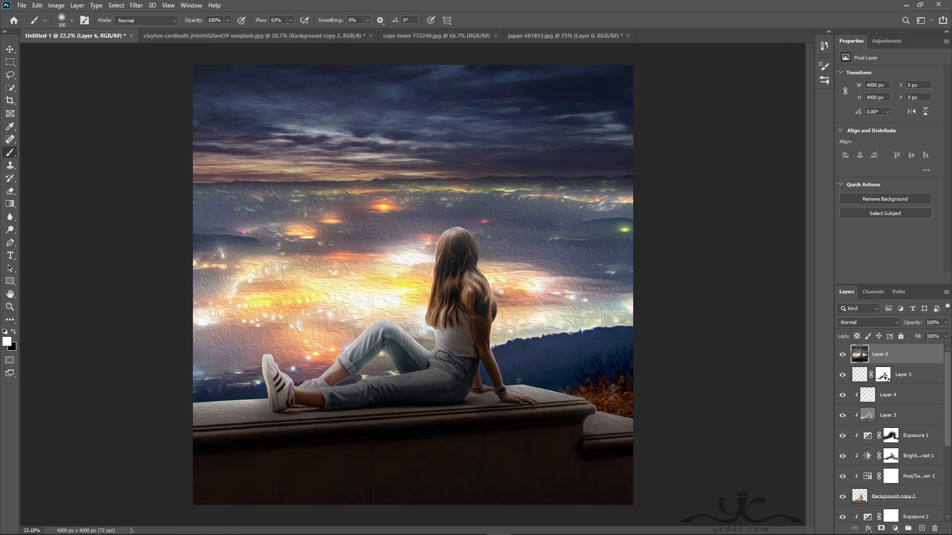
# Reduce the oil-painted layer's opacity to 49% and add a layer mask to it.
pyautogui.click(945, 323)
pyautogui.moveTo(946, 334); pyautogui.dragTo(929, 336)
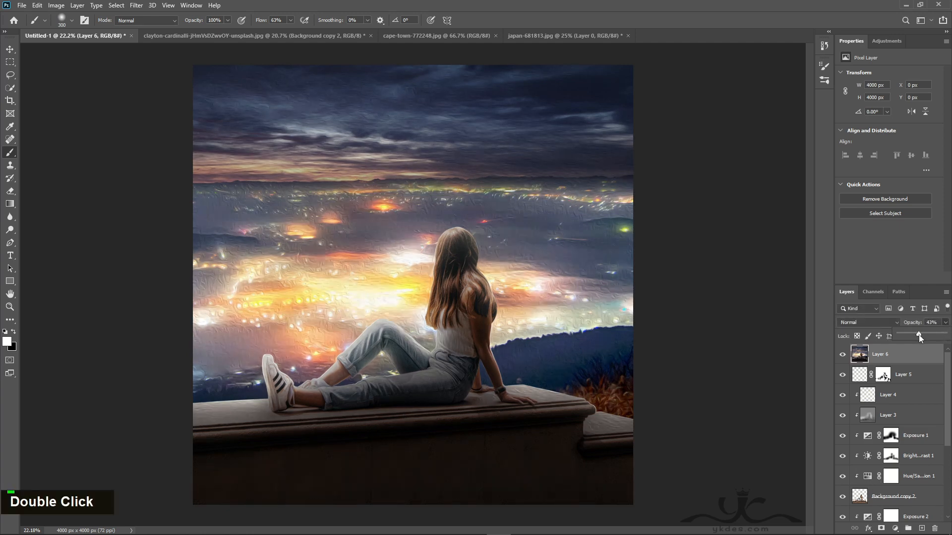
pyautogui.click(881, 529)
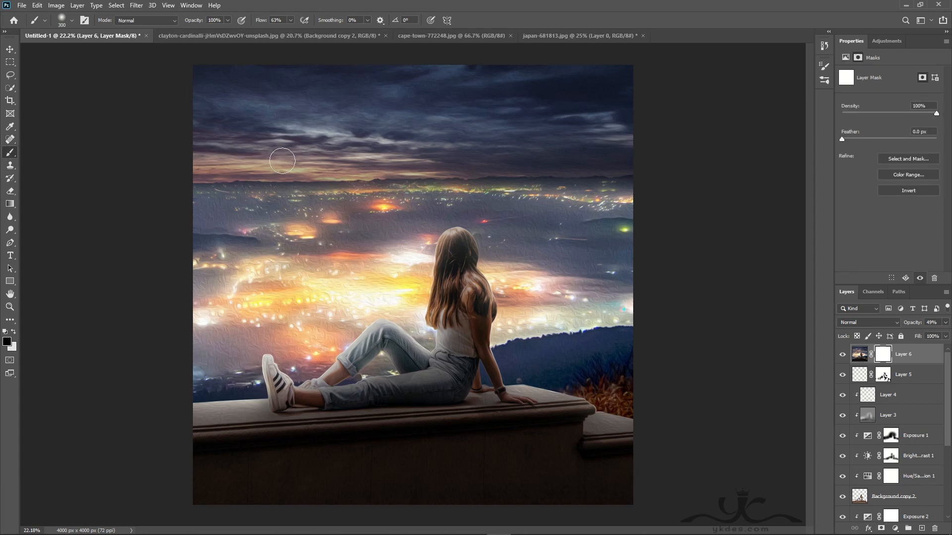
# Mask the oil-paint effect off the sky, the horizon and the scenery beyond the woman's back with a black 1300 px brush.
pyautogui.press(']')
pyautogui.press(']')
pyautogui.press(']')
pyautogui.press(']')
pyautogui.press(']')
pyautogui.press(']')
pyautogui.press(']')
pyautogui.press(']')
pyautogui.press(']')
pyautogui.press(']')
pyautogui.press(']')
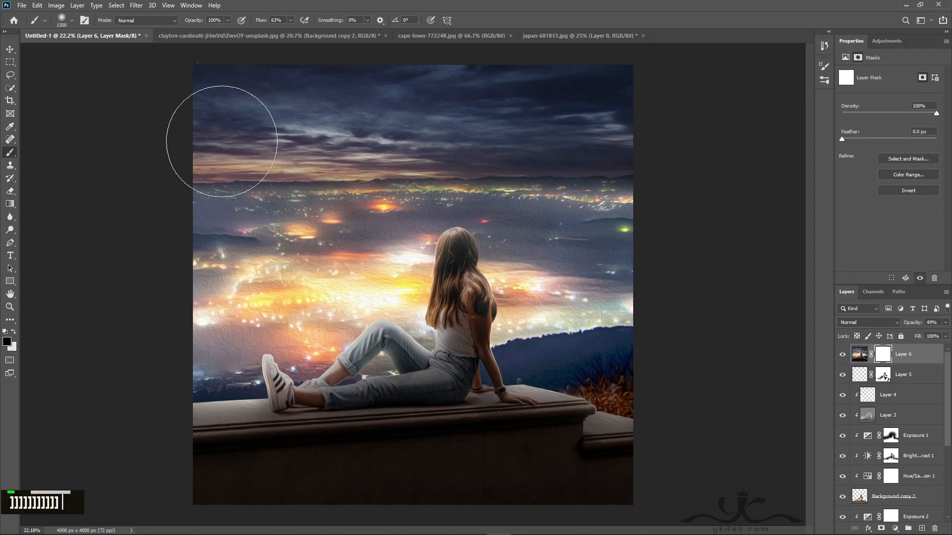
pyautogui.moveTo(492, 194)
pyautogui.mouseDown()
pyautogui.moveTo(399, 201)
pyautogui.moveTo(310, 198)
pyautogui.mouseUp()
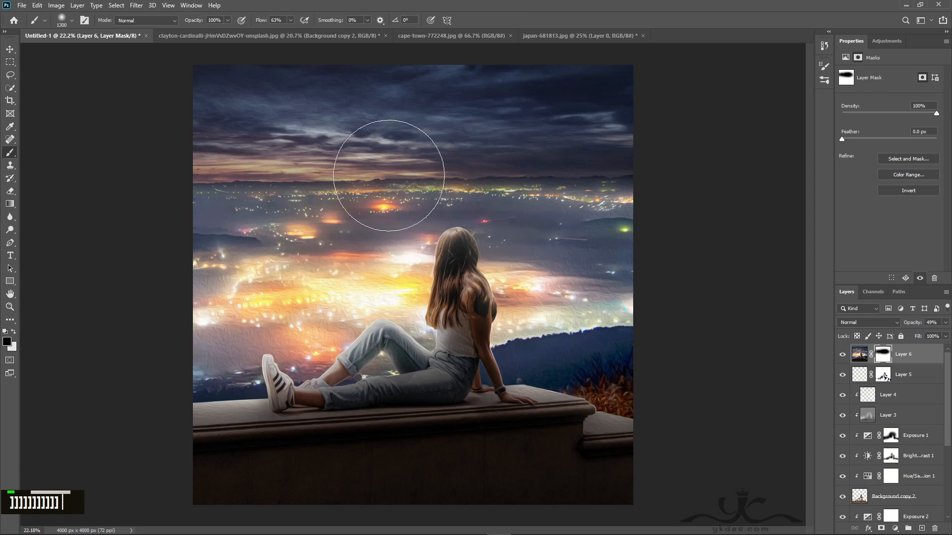
pyautogui.moveTo(607, 223)
pyautogui.mouseDown()
pyautogui.moveTo(563, 242)
pyautogui.moveTo(601, 265)
pyautogui.moveTo(567, 312)
pyautogui.moveTo(618, 342)
pyautogui.moveTo(633, 379)
pyautogui.moveTo(693, 355)
pyautogui.moveTo(645, 477)
pyautogui.moveTo(626, 480)
pyautogui.moveTo(621, 468)
pyautogui.moveTo(553, 461)
pyautogui.mouseUp()
# Mask the oil-paint effect off the strip from the woman's supporting hand to her feet with a smaller black brush.
pyautogui.press('[')
pyautogui.press('[')
pyautogui.press('[')
pyautogui.press('[')
pyautogui.press('[')
pyautogui.press('[')
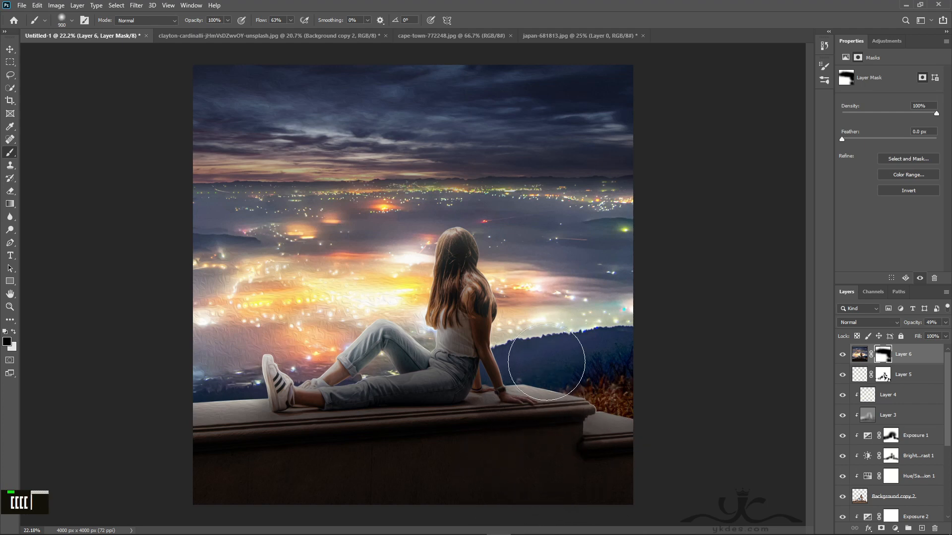
pyautogui.press('[')
pyautogui.press('[')
pyautogui.moveTo(500, 382)
pyautogui.mouseDown()
pyautogui.moveTo(490, 405)
pyautogui.moveTo(506, 414)
pyautogui.moveTo(525, 392)
pyautogui.moveTo(543, 429)
pyautogui.moveTo(266, 425)
pyautogui.moveTo(262, 395)
pyautogui.mouseUp()
# Mask the oil-paint effect off the city glow in front of the woman and the gap between her legs, down to a 250 px brush.
pyautogui.press(']')
pyautogui.press(']')
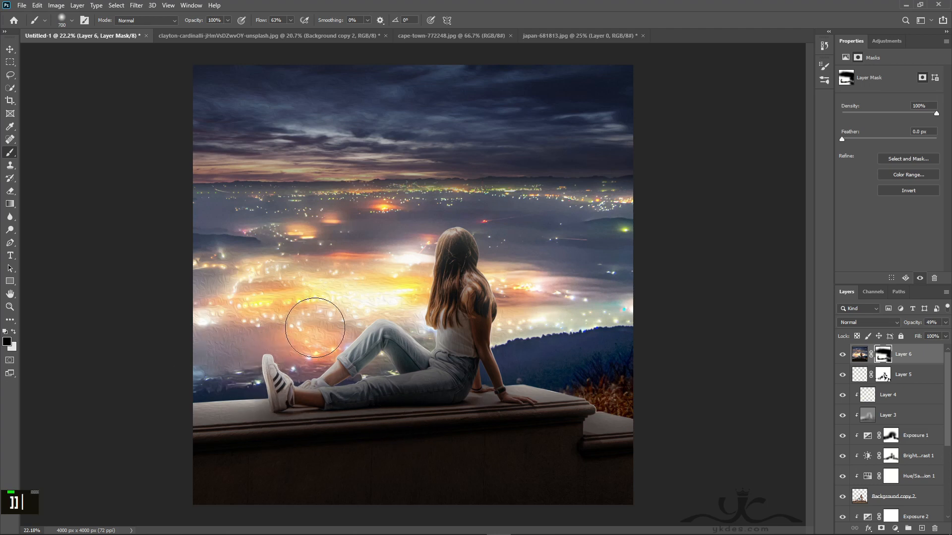
pyautogui.press('[')
pyautogui.press('[')
pyautogui.press('[')
pyautogui.press('[')
pyautogui.press('[')
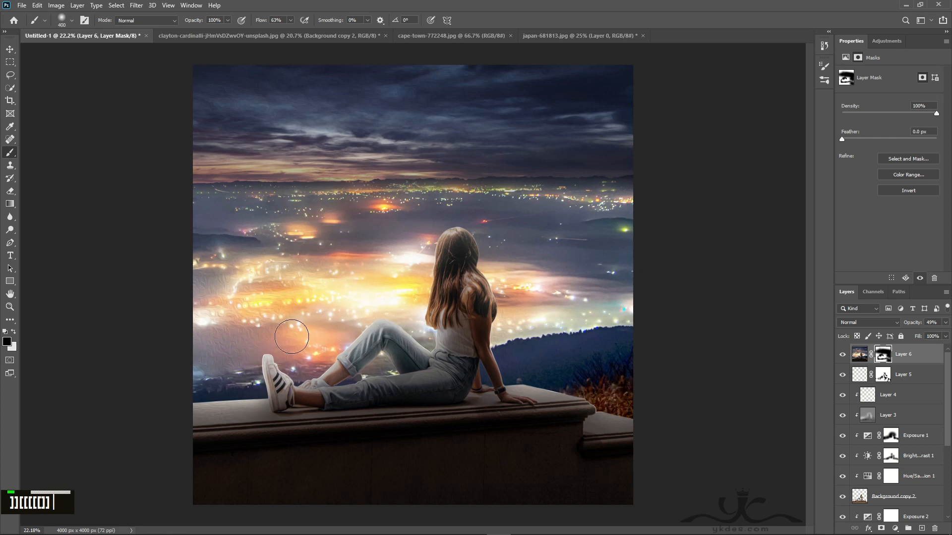
pyautogui.doubleClick(388, 370)
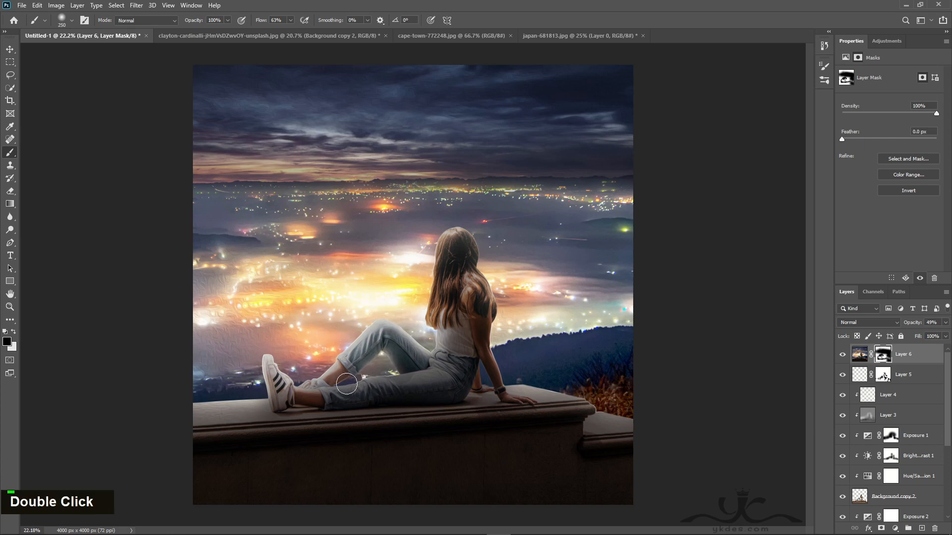
# Clear the remaining oil-paint effect from the city lights and far left edge of the scene with a black 800 px brush.
pyautogui.press(']')
pyautogui.press(']')
pyautogui.press(']')
pyautogui.press(']')
pyautogui.press(']')
pyautogui.press(']')
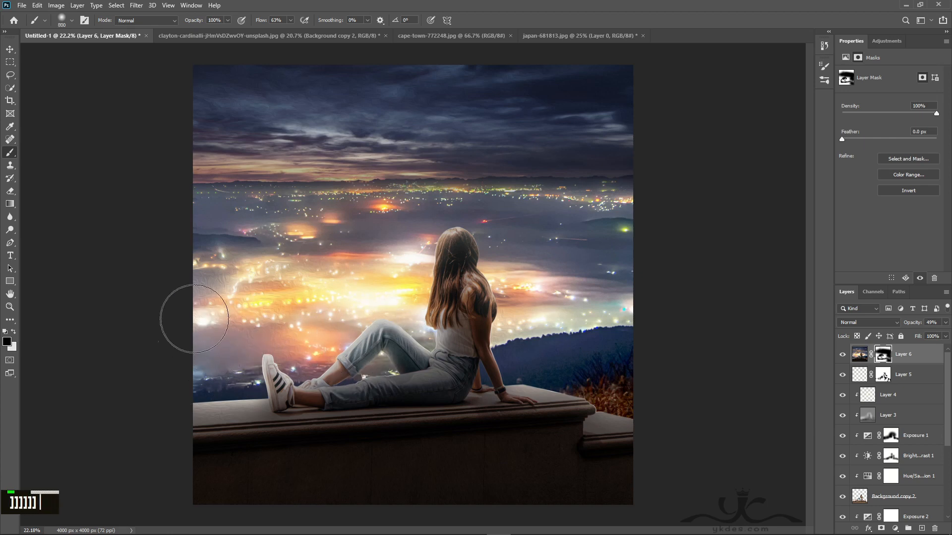
pyautogui.moveTo(199, 419)
pyautogui.mouseDown()
pyautogui.moveTo(245, 289)
pyautogui.moveTo(214, 253)
pyautogui.moveTo(295, 277)
pyautogui.moveTo(374, 248)
pyautogui.mouseUp()
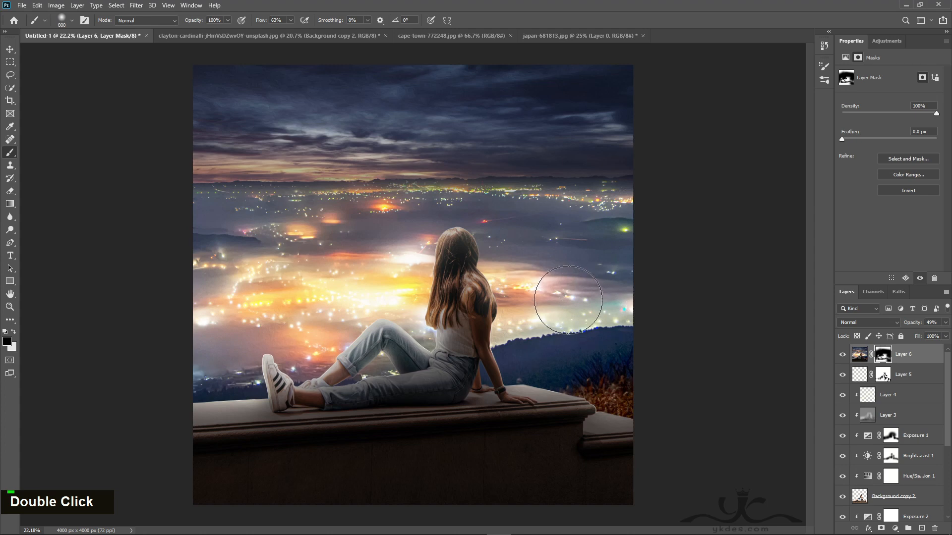
# Restore the oil-paint effect around the woman's head with a white brush down to 300 px, then compare with Layer 6 hidden and shown.
pyautogui.click(13, 331)
pyautogui.press('[')
pyautogui.press('[')
pyautogui.press('[')
pyautogui.press('[')
pyautogui.press('[')
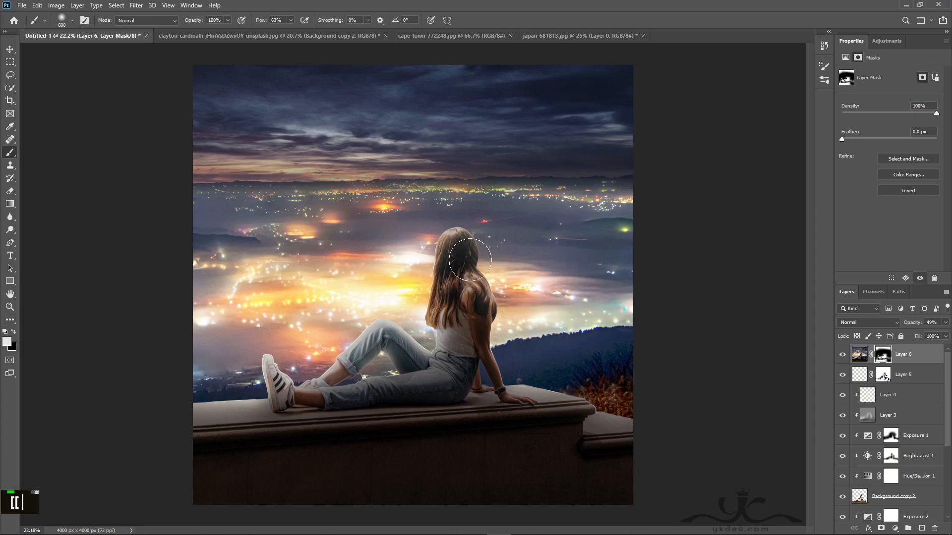
pyautogui.doubleClick(462, 241)
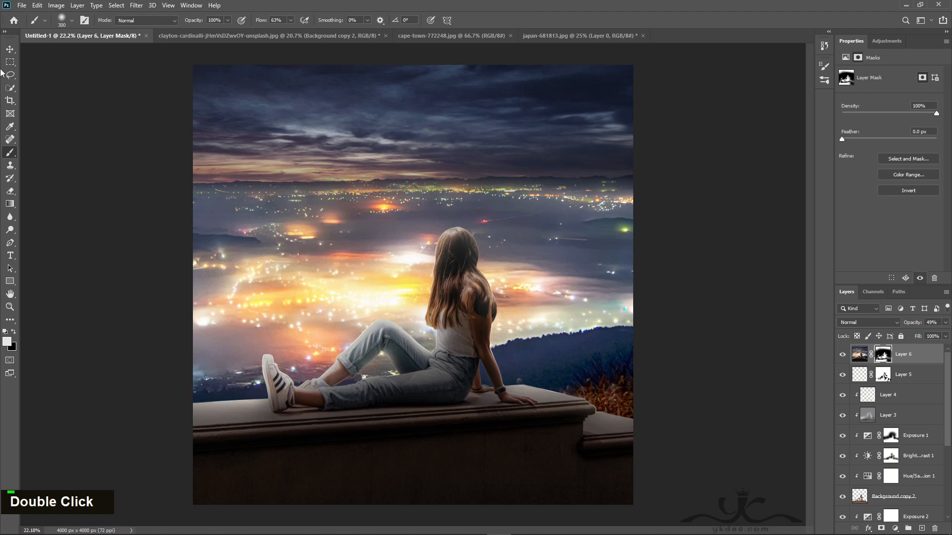
pyautogui.press('v')
pyautogui.click(837, 358)
pyautogui.click(838, 358)
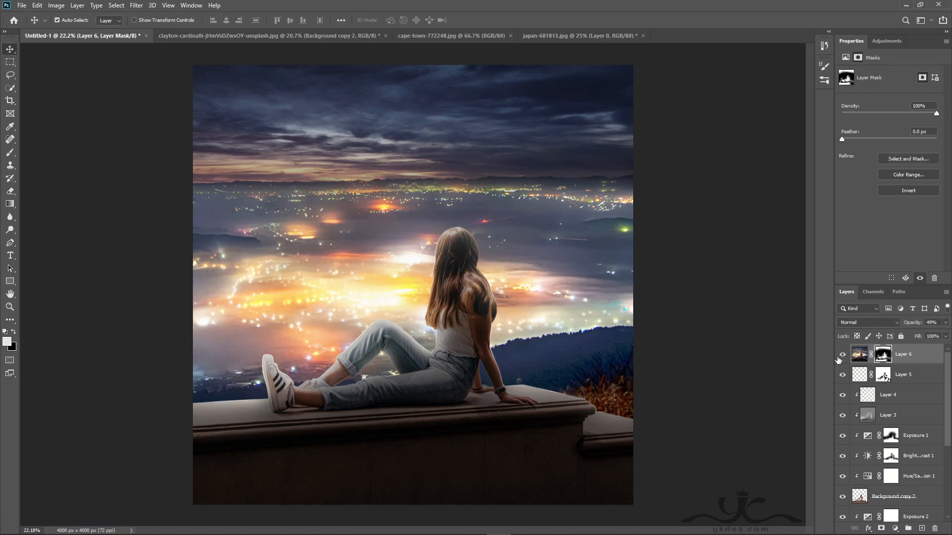
pyautogui.click(838, 358)
pyautogui.click(838, 358)
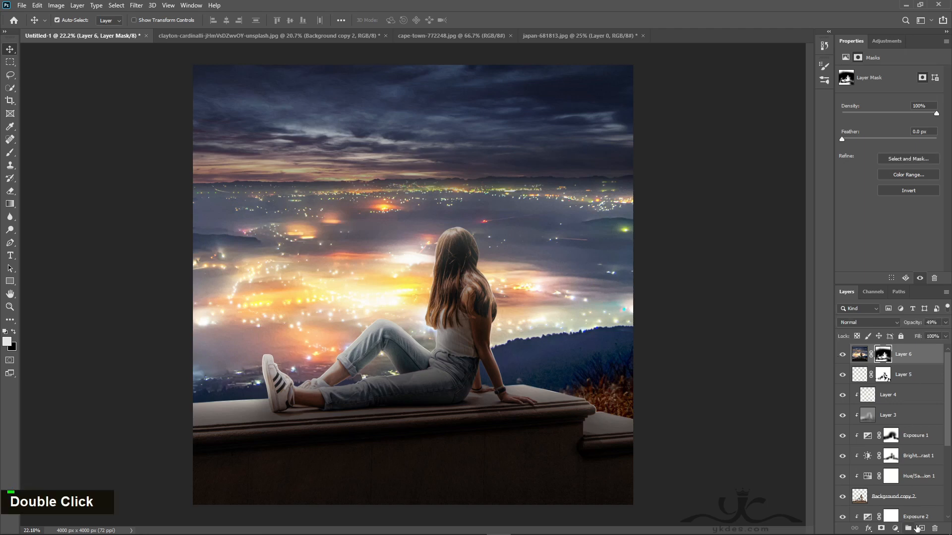
# Stamp the visible image onto a new layer and apply Topaz Detail 3 to it with the Highlight Detail Strong I preset.
pyautogui.click(919, 528)
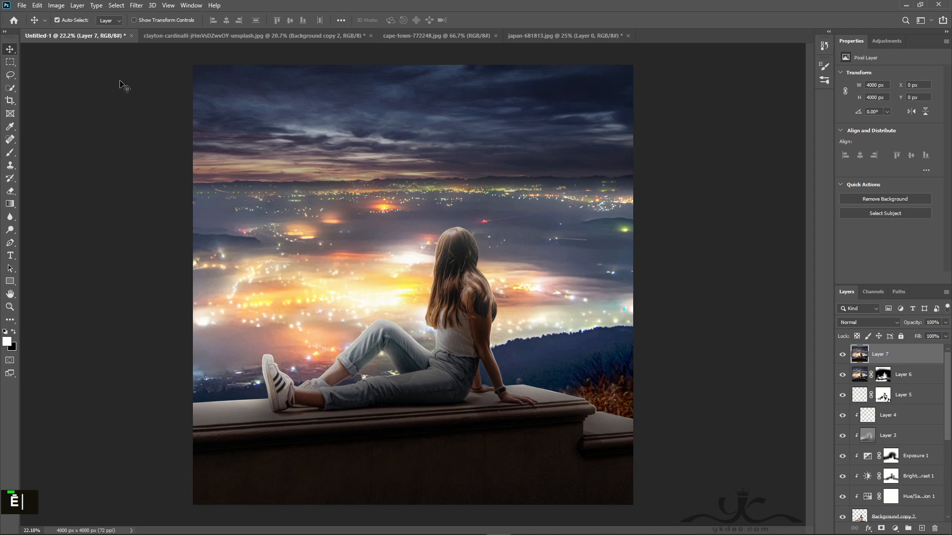
pyautogui.click(136, 6)
pyautogui.moveTo(203, 228)
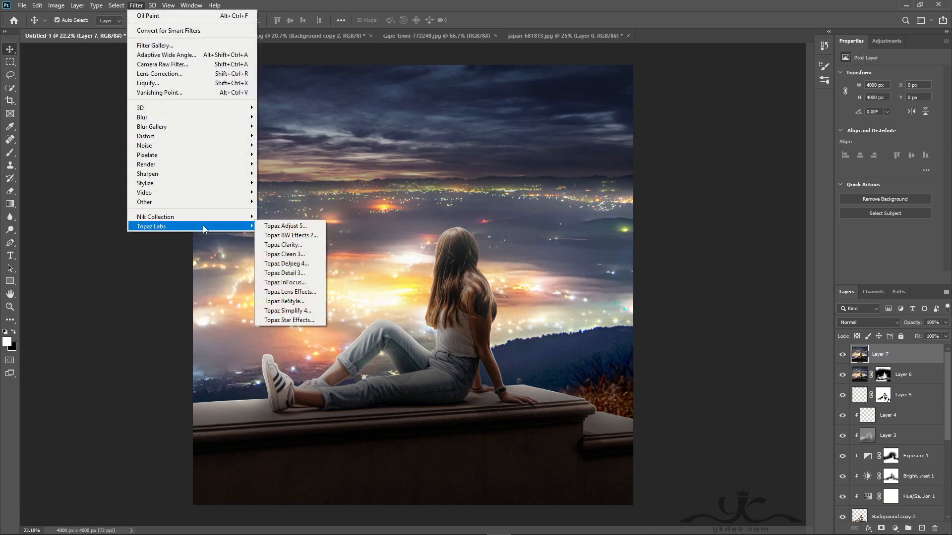
pyautogui.click(295, 273)
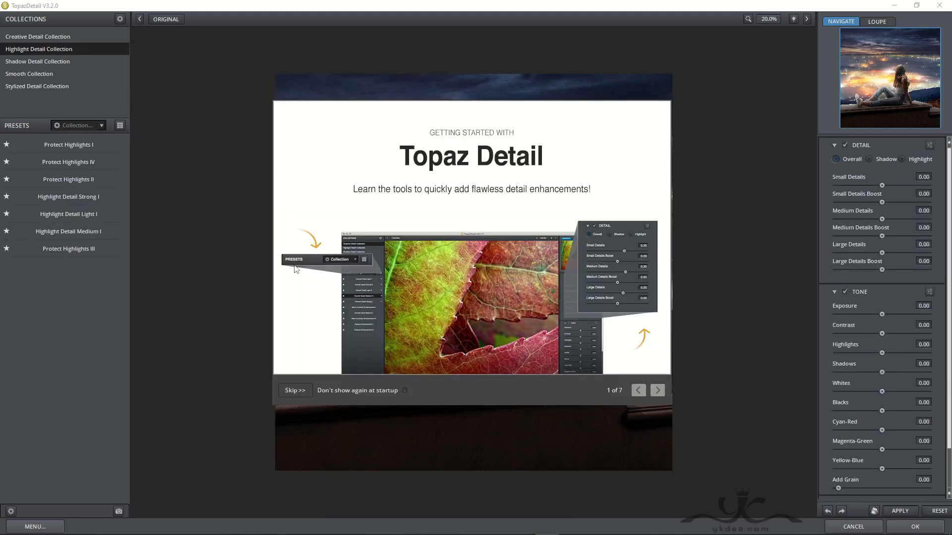
pyautogui.click(299, 390)
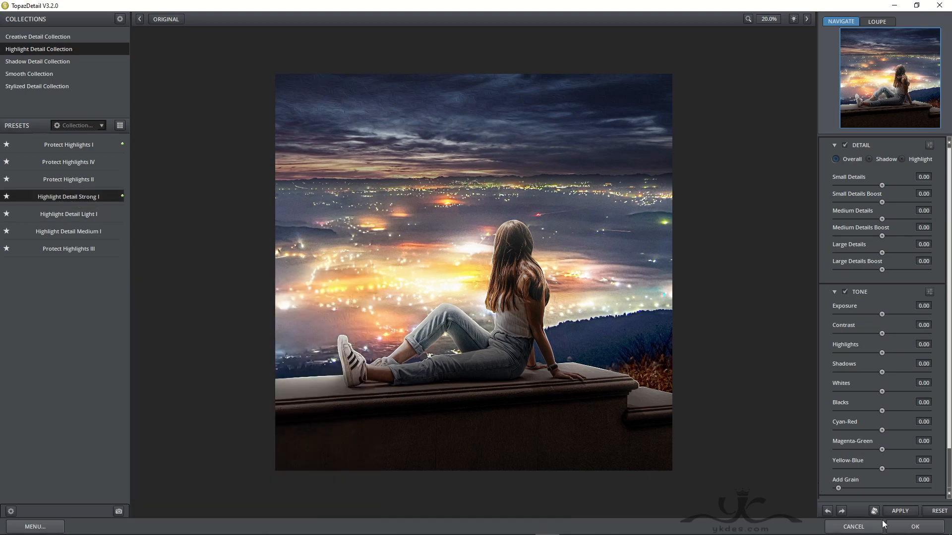
pyautogui.click(915, 528)
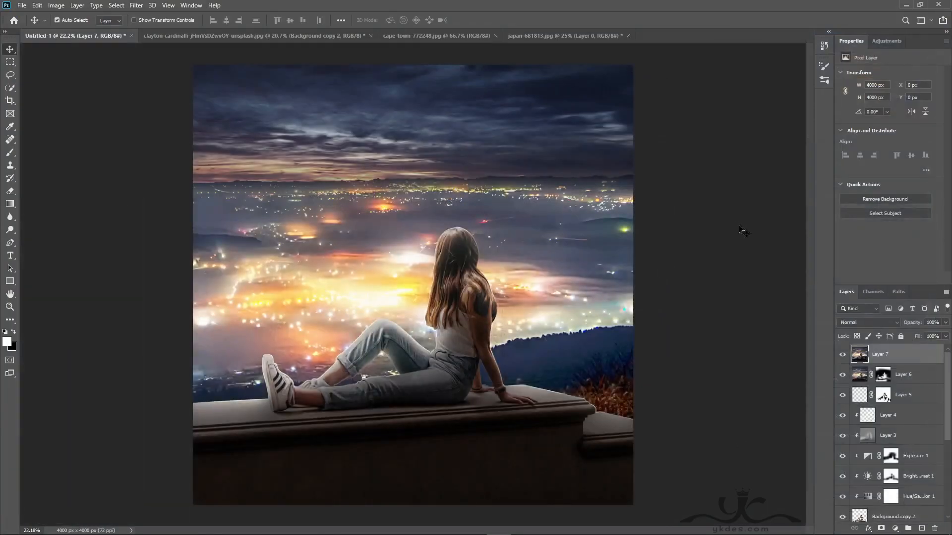
# Reduce the opacity of the Topaz-sharpened Layer 7 to 80% and compare the image with and without it.
pyautogui.click(842, 355)
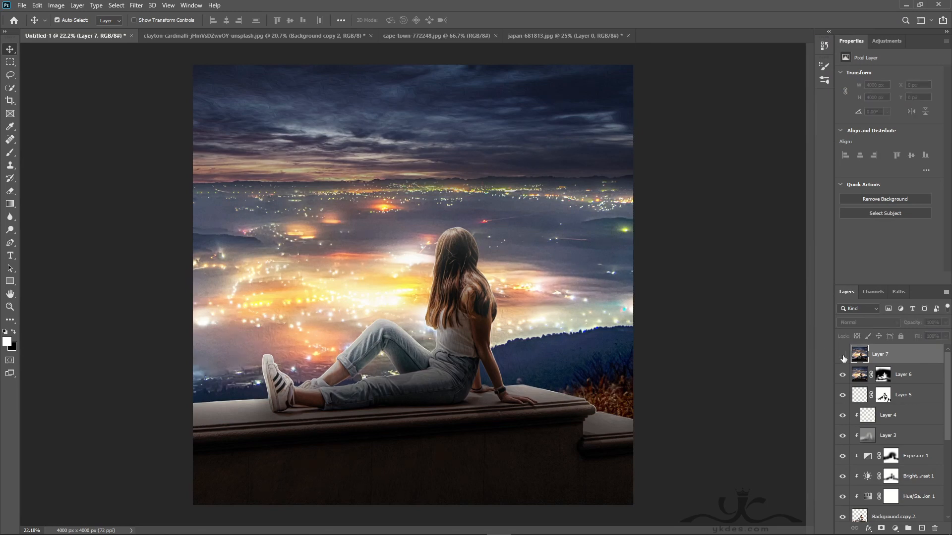
pyautogui.click(946, 322)
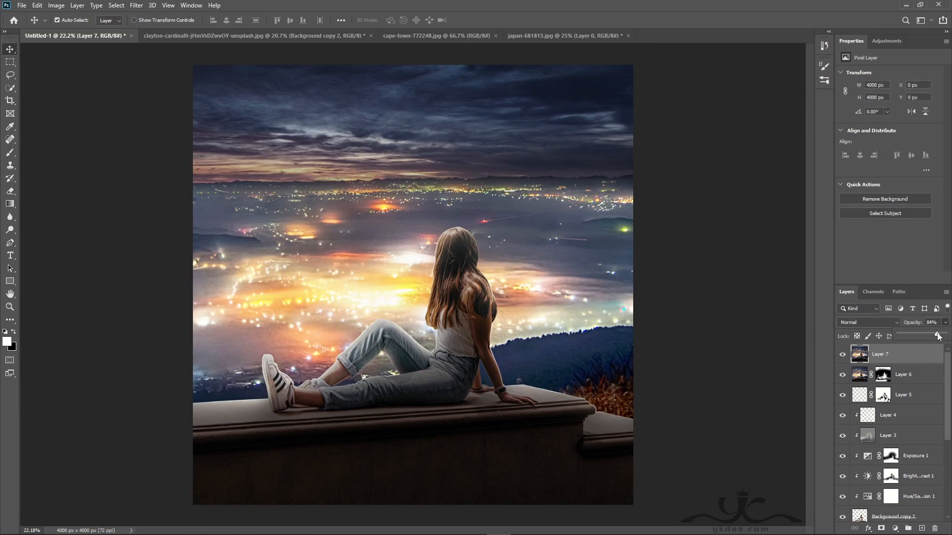
pyautogui.moveTo(937, 336); pyautogui.dragTo(936, 336)
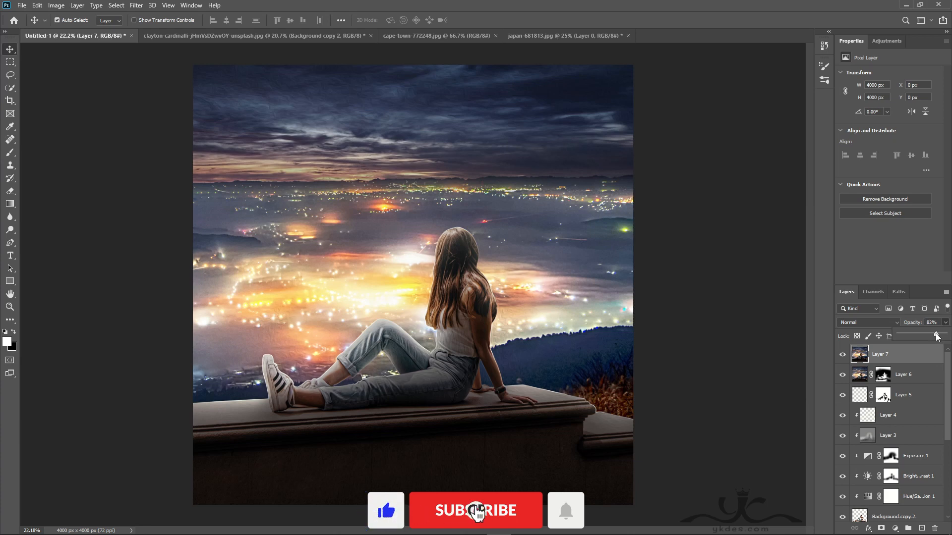
pyautogui.click(843, 356)
pyautogui.click(843, 356)
pyautogui.click(843, 356)
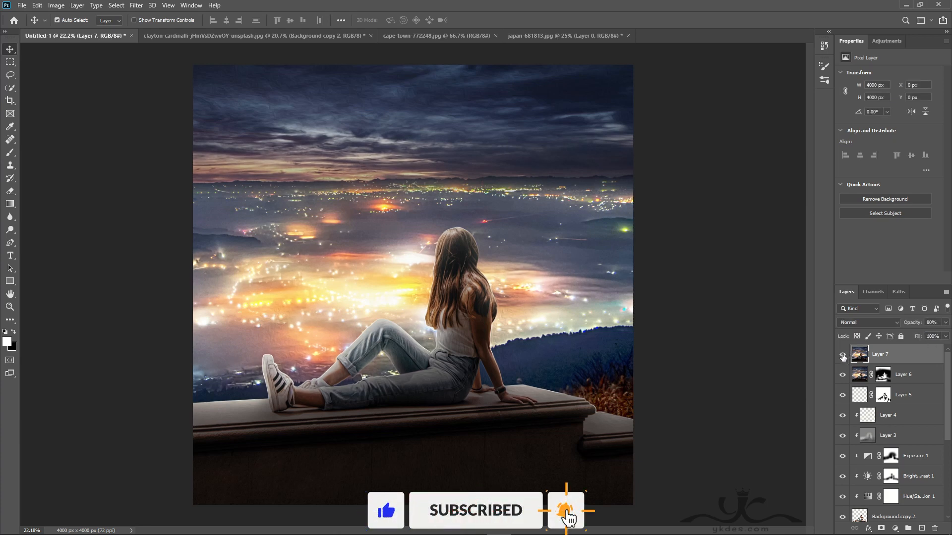
# Add a Brightness/Contrast adjustment layer above Layer 7 with brightness 13 and contrast 9.
pyautogui.click(894, 528)
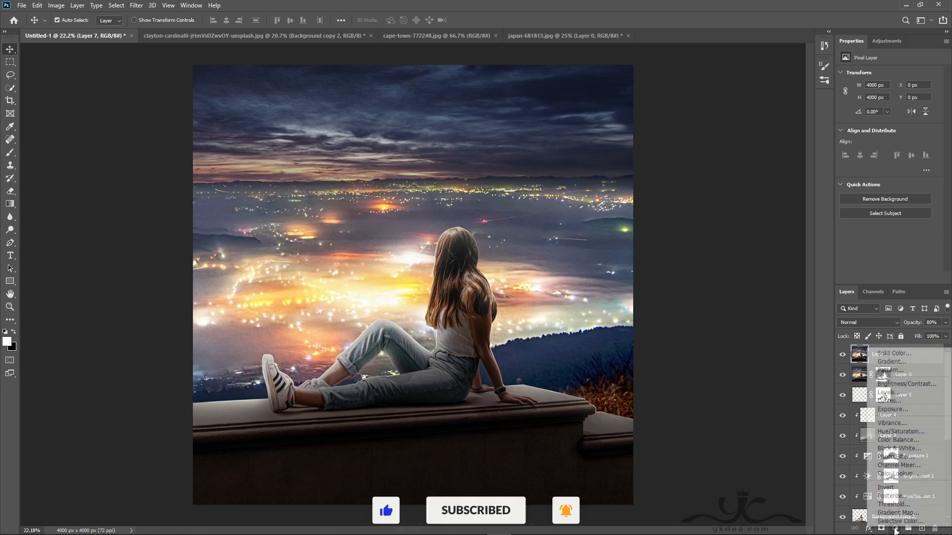
pyautogui.click(903, 384)
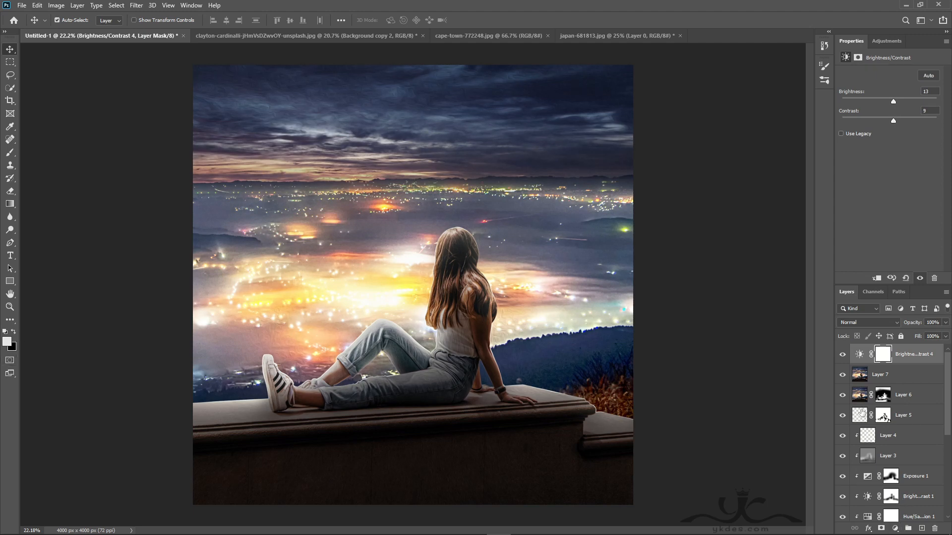
# Add a reversed radial black-to-transparent Gradient Fill at 440% scale on top and compare the image with and without it.
pyautogui.click(876, 380)
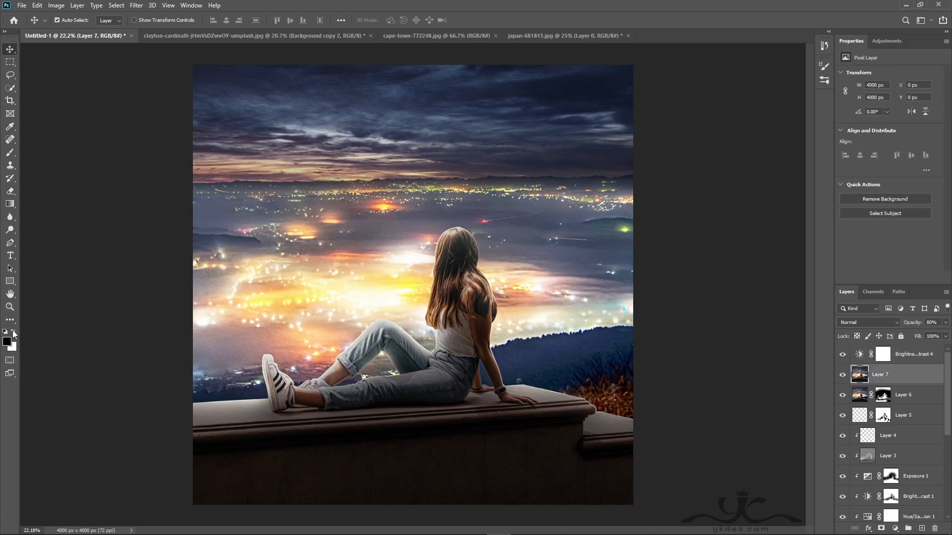
pyautogui.click(912, 355)
pyautogui.click(894, 528)
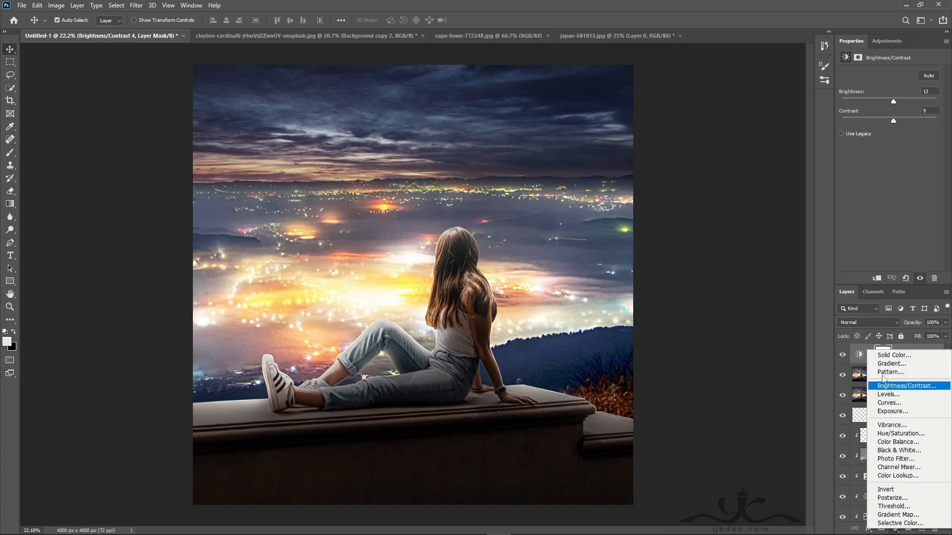
pyautogui.click(885, 364)
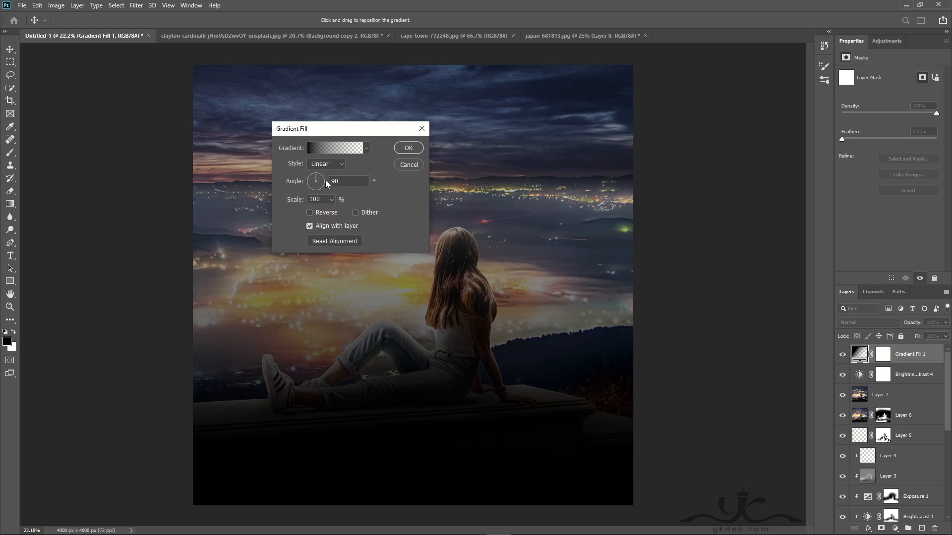
pyautogui.click(309, 212)
pyautogui.click(326, 164)
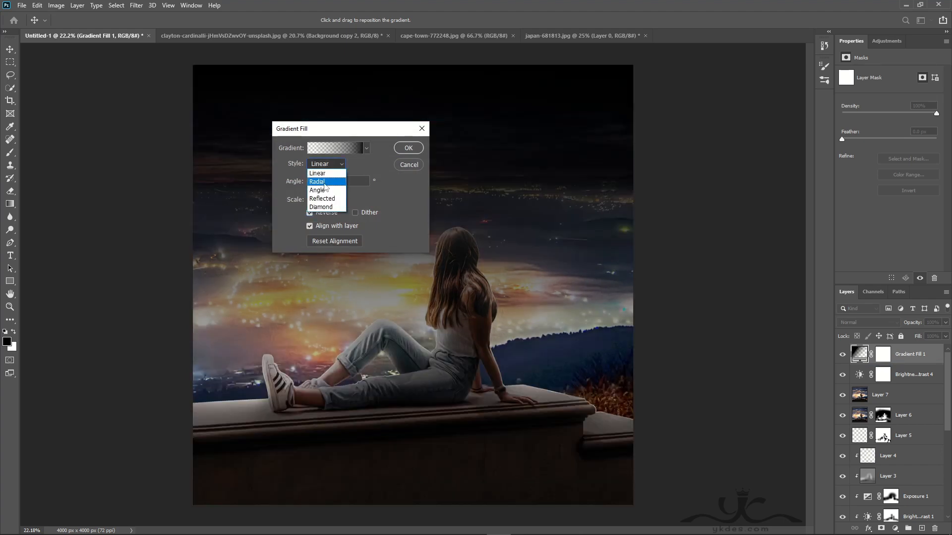
pyautogui.click(323, 183)
pyautogui.click(331, 199)
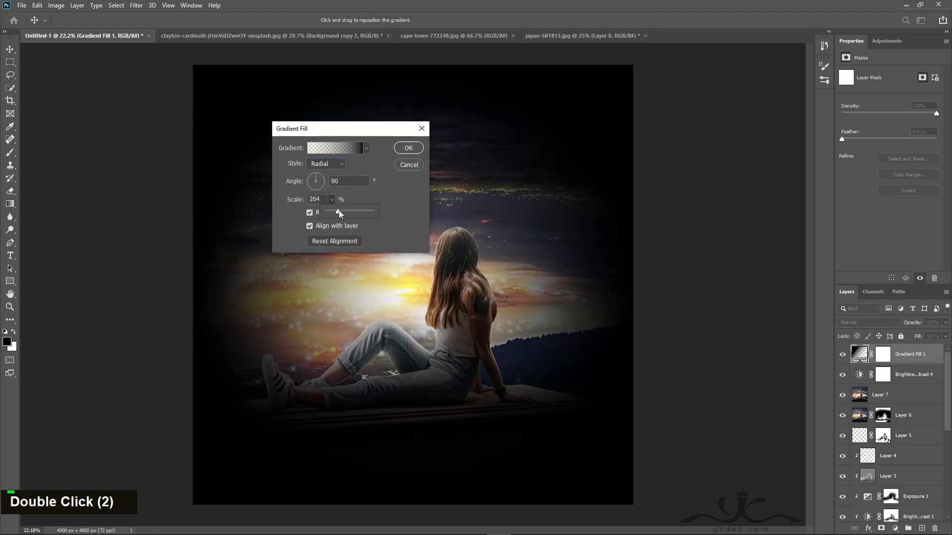
pyautogui.moveTo(339, 210); pyautogui.dragTo(344, 214)
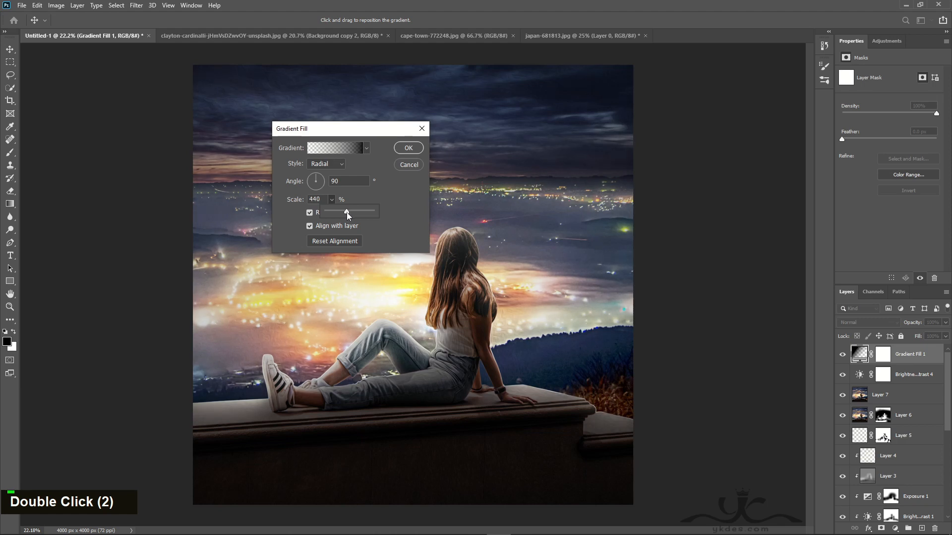
pyautogui.click(409, 147)
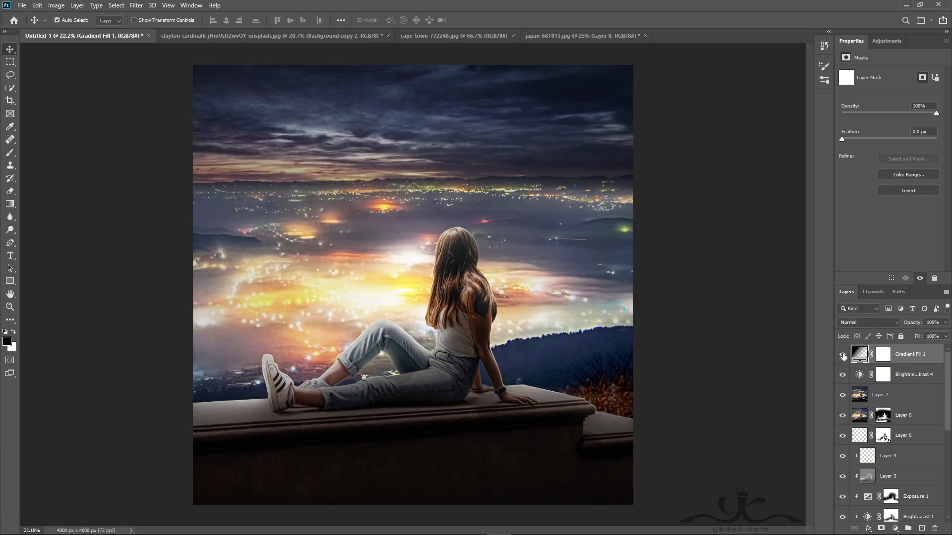
pyautogui.click(842, 356)
pyautogui.click(843, 356)
pyautogui.click(843, 357)
pyautogui.click(843, 357)
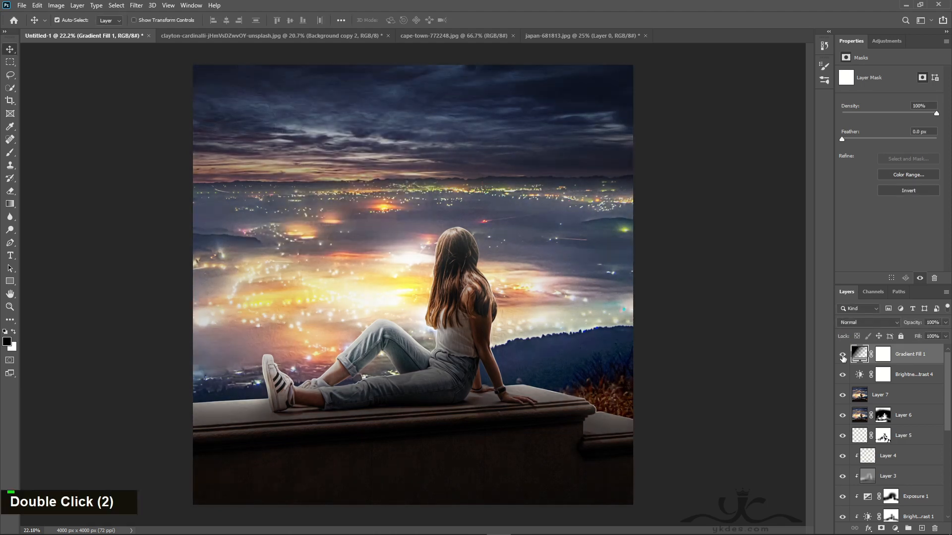
pyautogui.click(843, 357)
pyautogui.click(842, 358)
# Mask the gradient vignette off the city, woman and wall with a black 2800 px brush, leaving it on the sky, and compare the result.
pyautogui.click(886, 357)
pyautogui.press('b')
pyautogui.press('x')
pyautogui.press(']')
pyautogui.press(']')
pyautogui.press(']')
pyautogui.press(']')
pyautogui.press(']')
pyautogui.press(']')
pyautogui.press(']')
pyautogui.press(']')
pyautogui.press(']')
pyautogui.press(']')
pyautogui.press(']')
pyautogui.press(']')
pyautogui.press(']')
pyautogui.press(']')
pyautogui.press(']')
pyautogui.press(']')
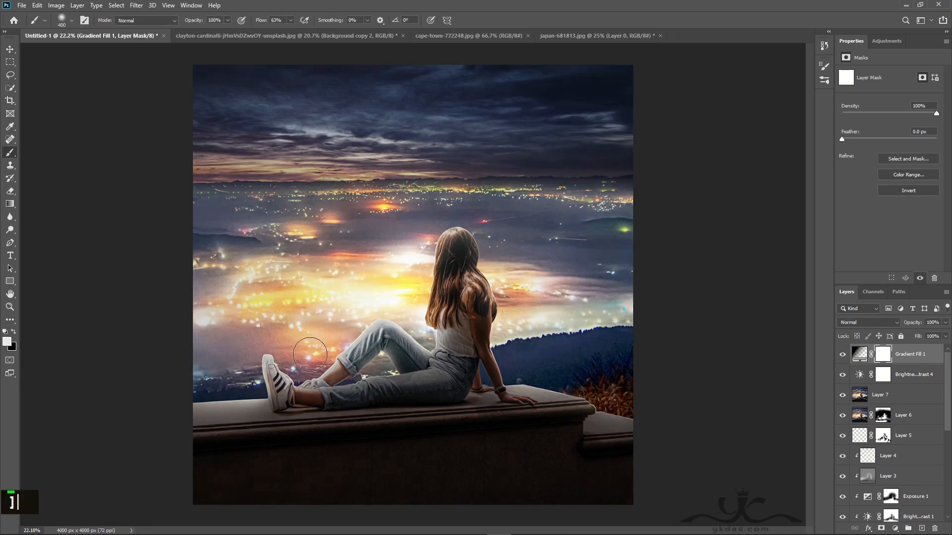
pyautogui.press(']')
pyautogui.press(']')
pyautogui.press(']')
pyautogui.press(']')
pyautogui.press(']')
pyautogui.press(']')
pyautogui.press(']')
pyautogui.press(']')
pyautogui.press(']')
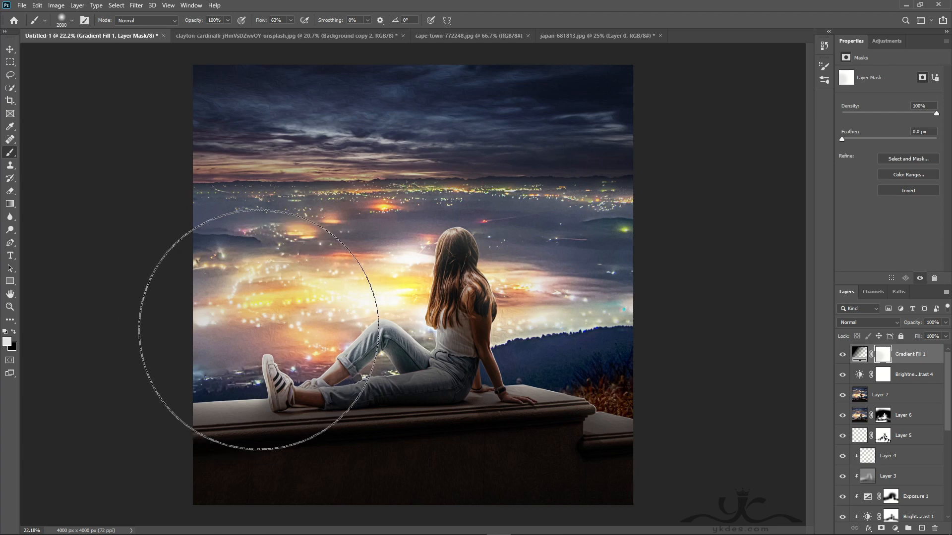
pyautogui.click(13, 332)
pyautogui.moveTo(222, 338)
pyautogui.mouseDown()
pyautogui.moveTo(188, 361)
pyautogui.moveTo(462, 353)
pyautogui.moveTo(569, 339)
pyautogui.moveTo(221, 346)
pyautogui.moveTo(623, 350)
pyautogui.moveTo(659, 356)
pyautogui.mouseUp()
pyautogui.click(570, 349)
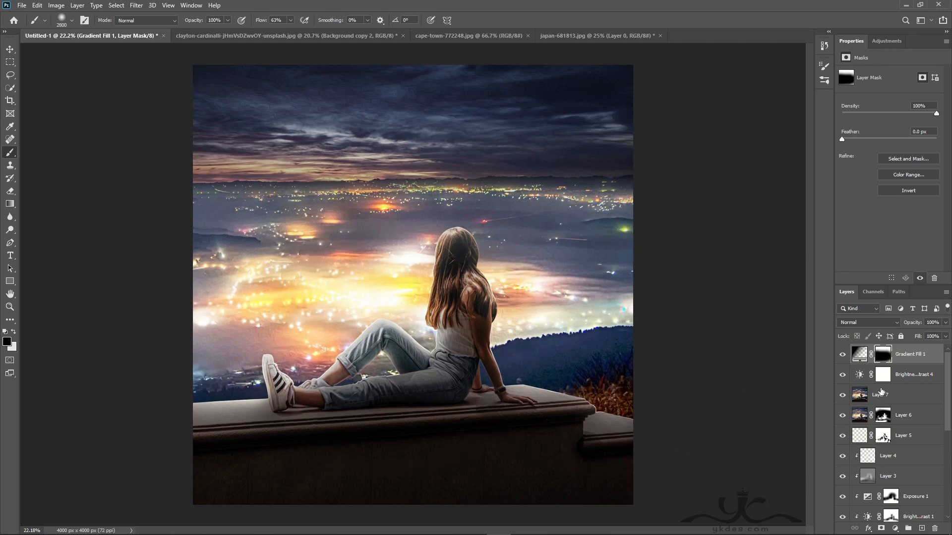
pyautogui.click(843, 355)
pyautogui.click(843, 355)
# Stamp the visible image onto a new top layer and give it a Brilliance / Warmth filter at 25% warmth in Color Efex Pro 4.
pyautogui.click(921, 529)
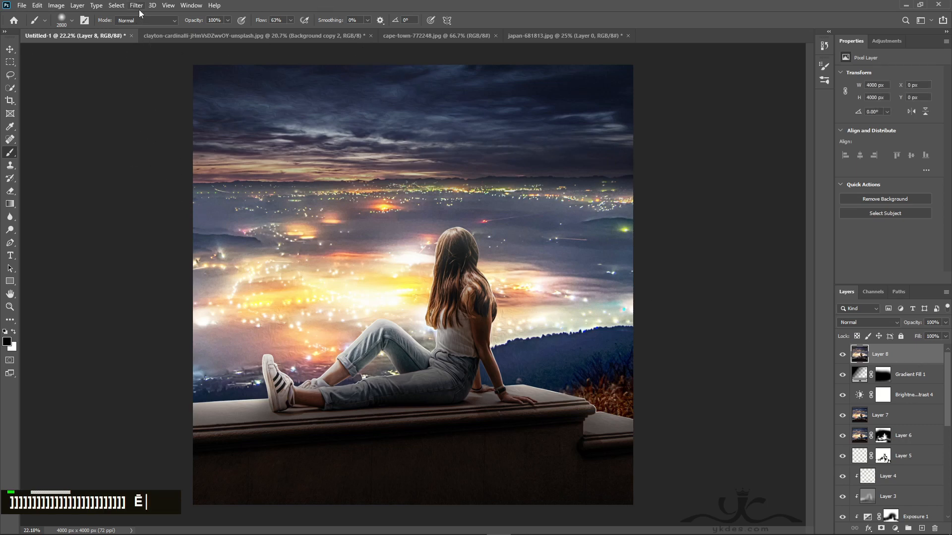
pyautogui.click(10, 49)
pyautogui.click(132, 6)
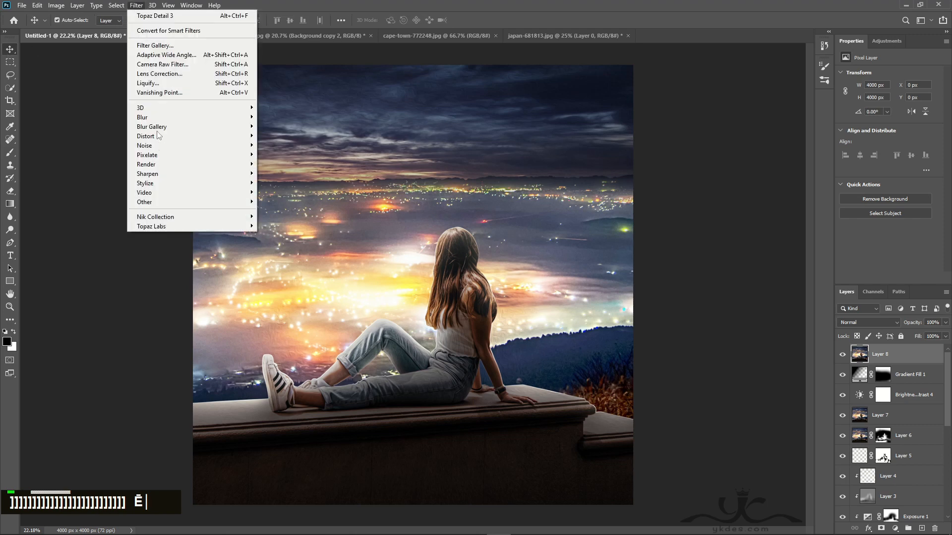
pyautogui.moveTo(168, 219)
pyautogui.click(299, 226)
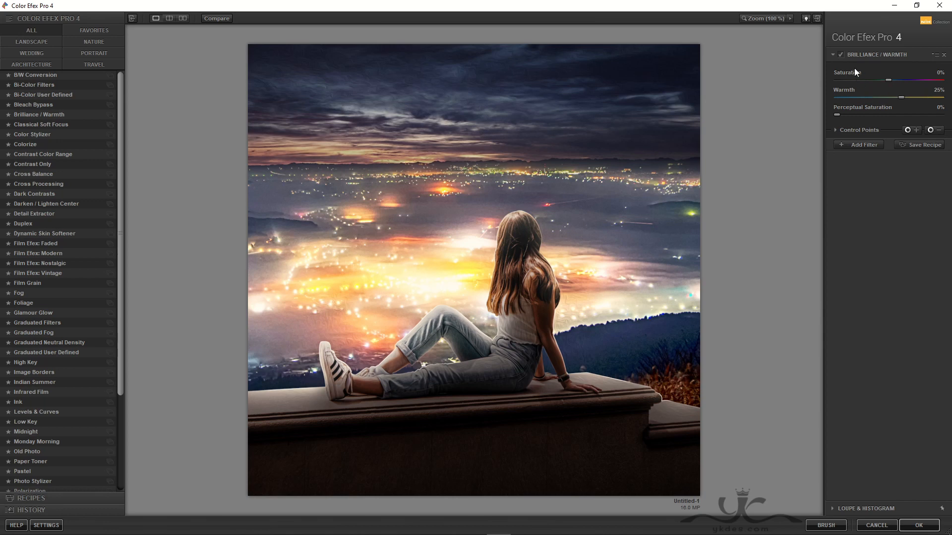
pyautogui.click(841, 55)
# Add a Cross Processing filter using method C04 at 27% strength.
pyautogui.click(863, 145)
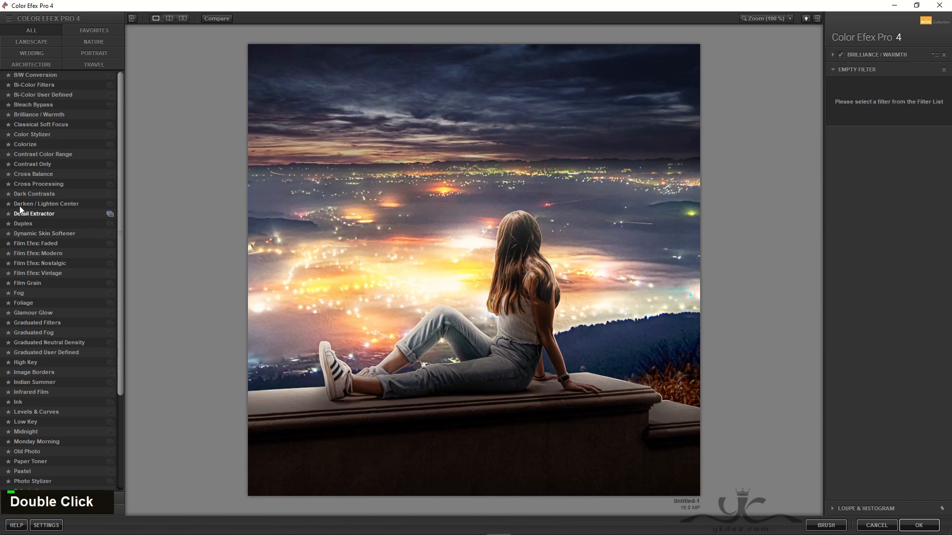
pyautogui.doubleClick(32, 183)
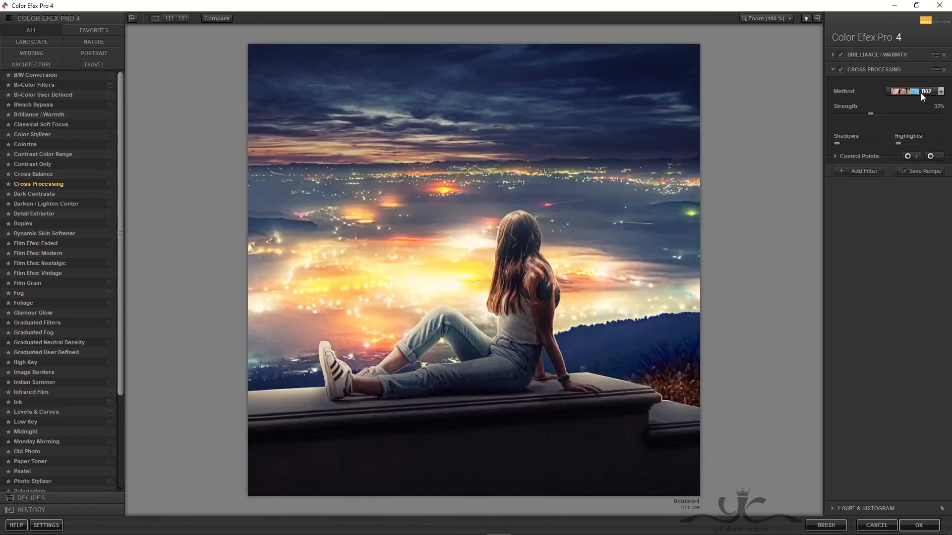
pyautogui.click(922, 94)
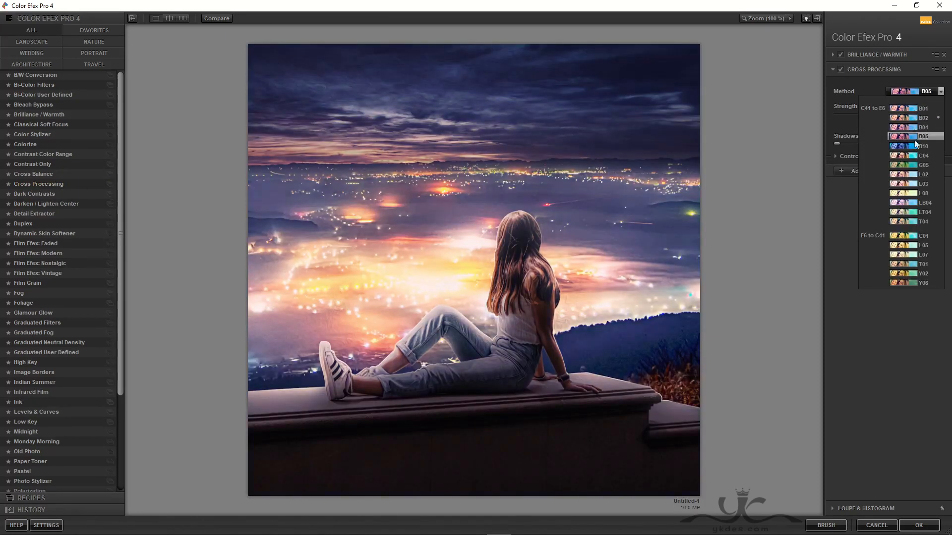
pyautogui.click(907, 155)
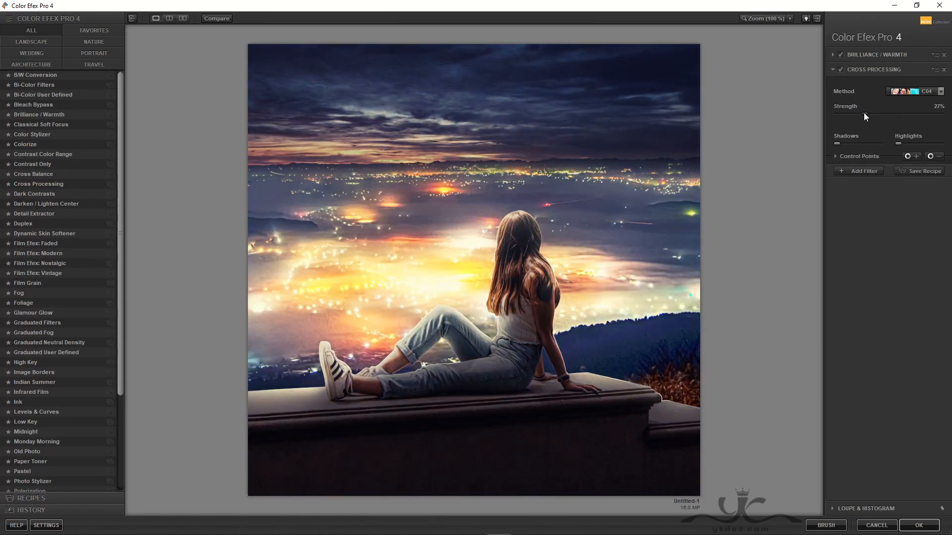
pyautogui.doubleClick(843, 70)
# Add a Glamour Glow filter with 11% glow, -48% saturation and 64% glow warmth, compare its effect, and apply the filter stack.
pyautogui.click(855, 171)
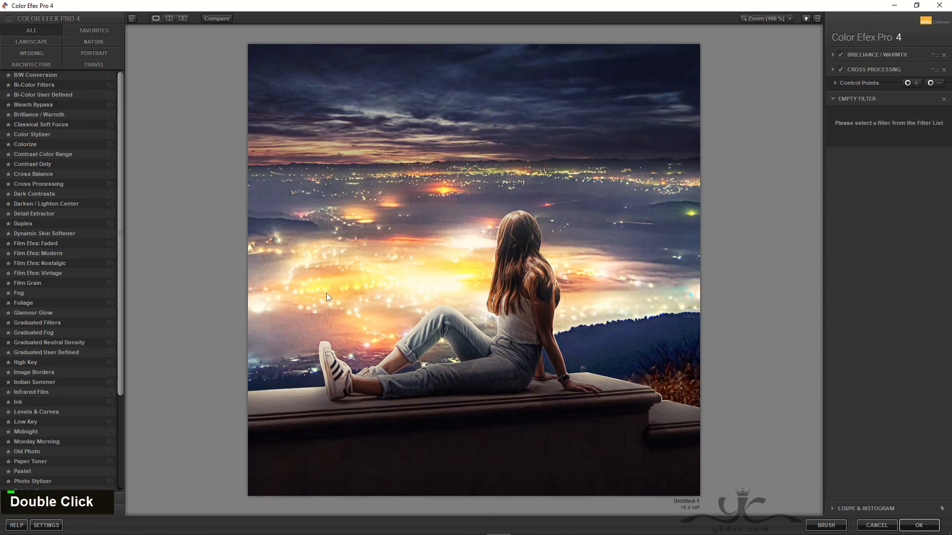
pyautogui.click(41, 314)
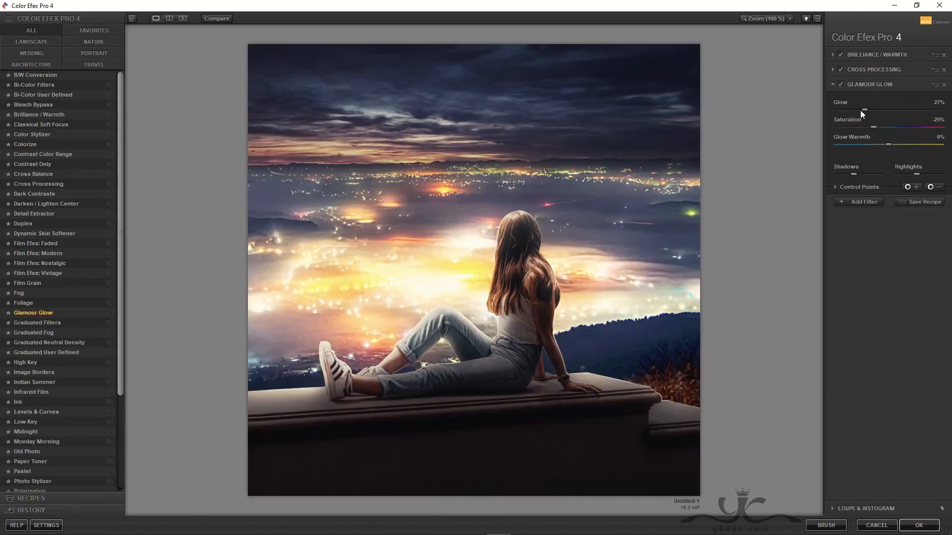
pyautogui.moveTo(860, 111); pyautogui.dragTo(851, 109)
pyautogui.click(876, 200)
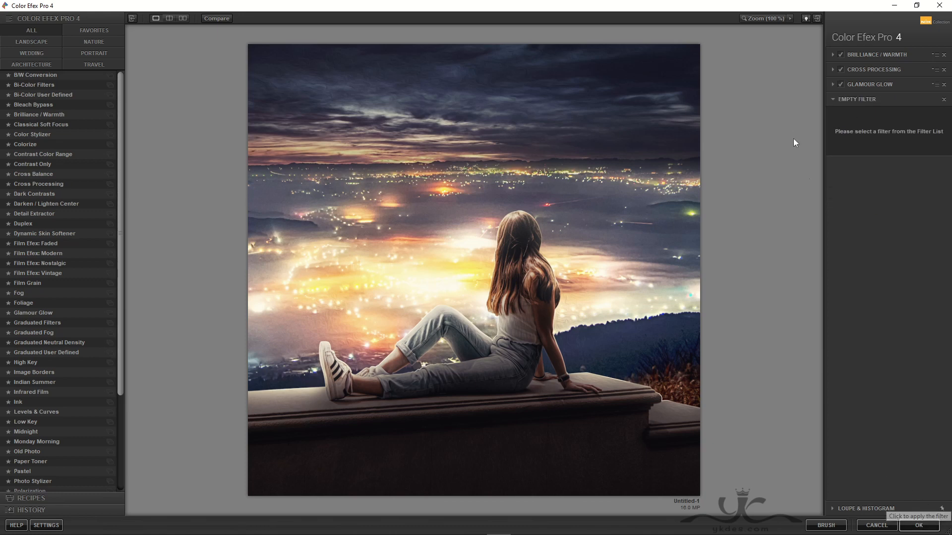
pyautogui.click(839, 84)
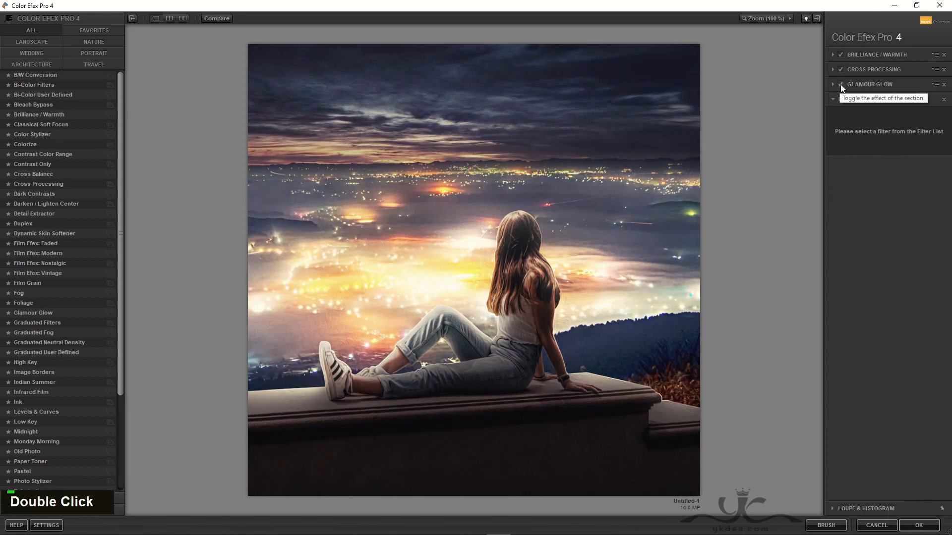
pyautogui.click(833, 84)
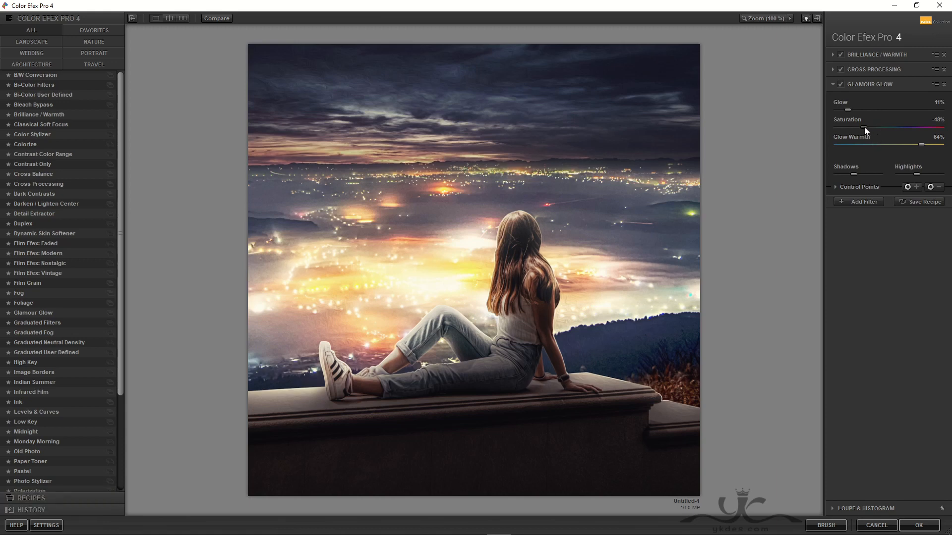
pyautogui.doubleClick(838, 85)
pyautogui.click(919, 526)
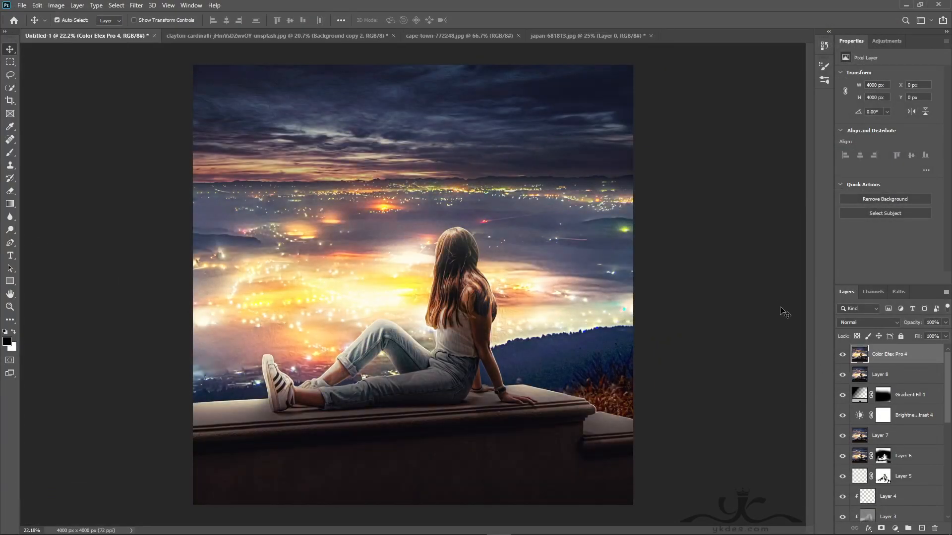
# Add a Photo Filter adjustment layer on top using Warming Filter (85) at 25% density and compare the image with and without it.
pyautogui.click(895, 529)
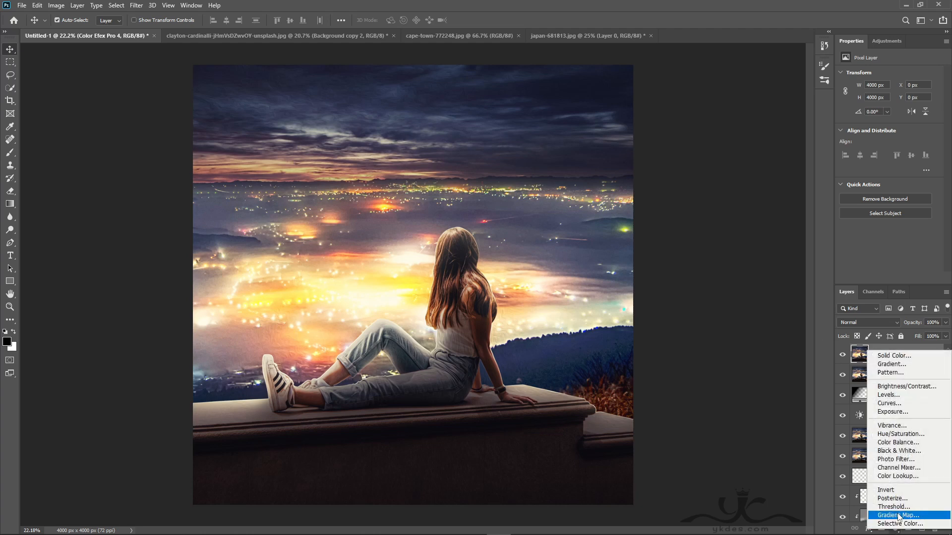
pyautogui.click(898, 460)
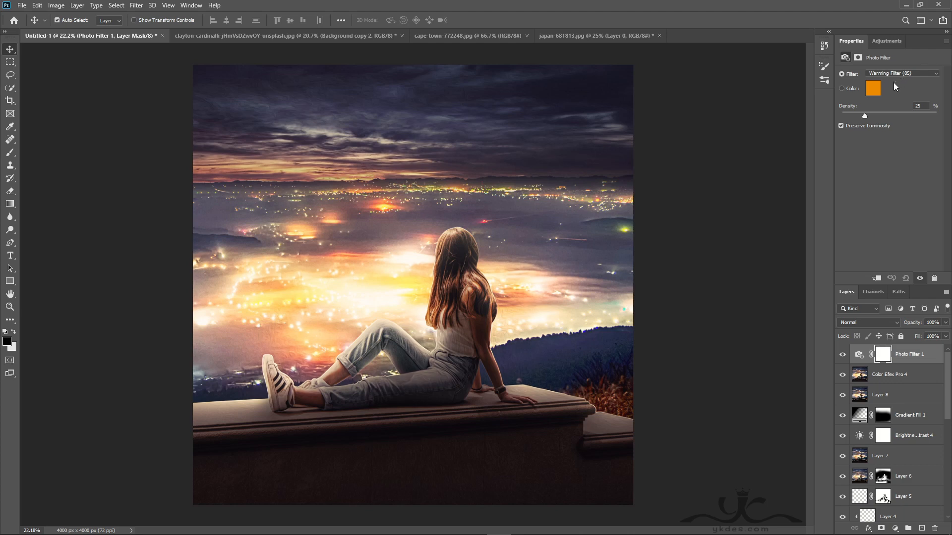
pyautogui.click(843, 356)
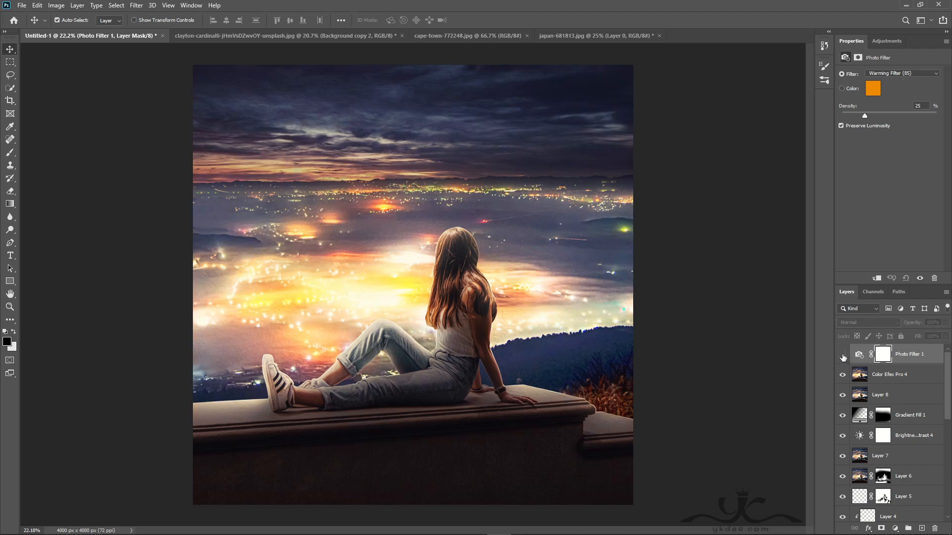
pyautogui.click(842, 356)
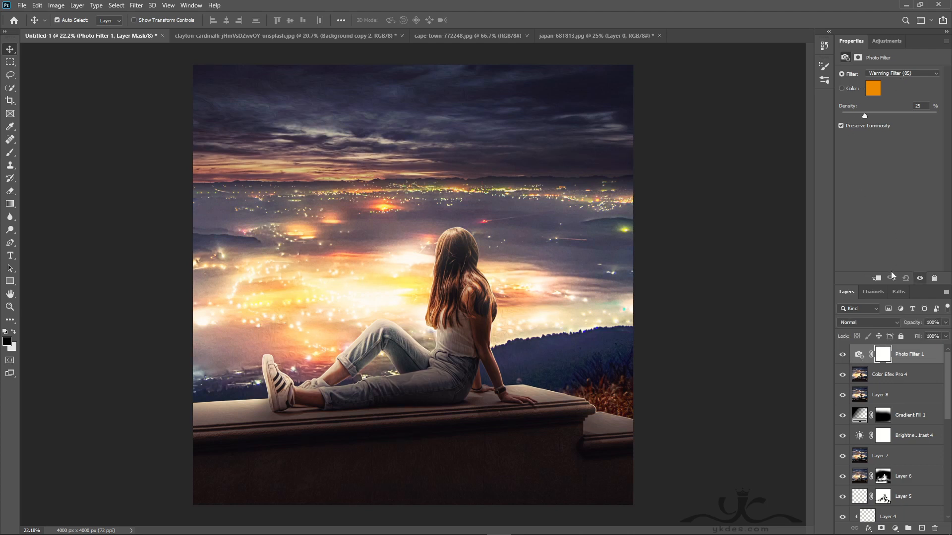
# Add a Curves layer raising the black point to output 16 and setting midtone input 140 to output 128, and slightly reduce its opacity.
pyautogui.click(895, 529)
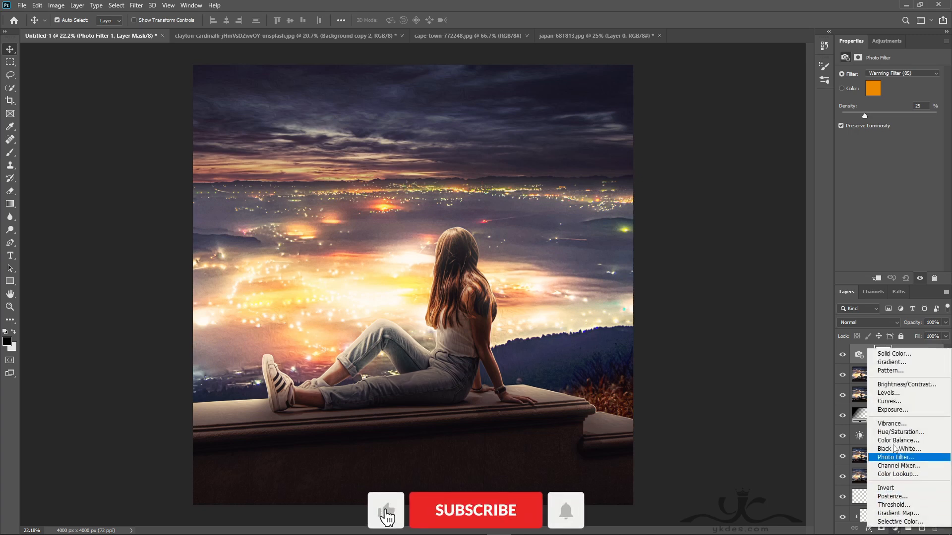
pyautogui.click(889, 401)
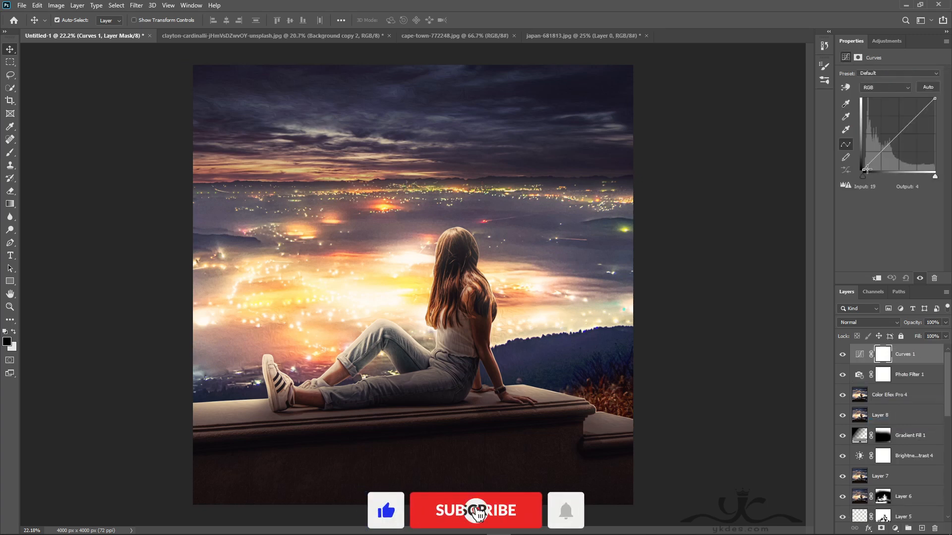
pyautogui.moveTo(866, 169); pyautogui.dragTo(859, 166)
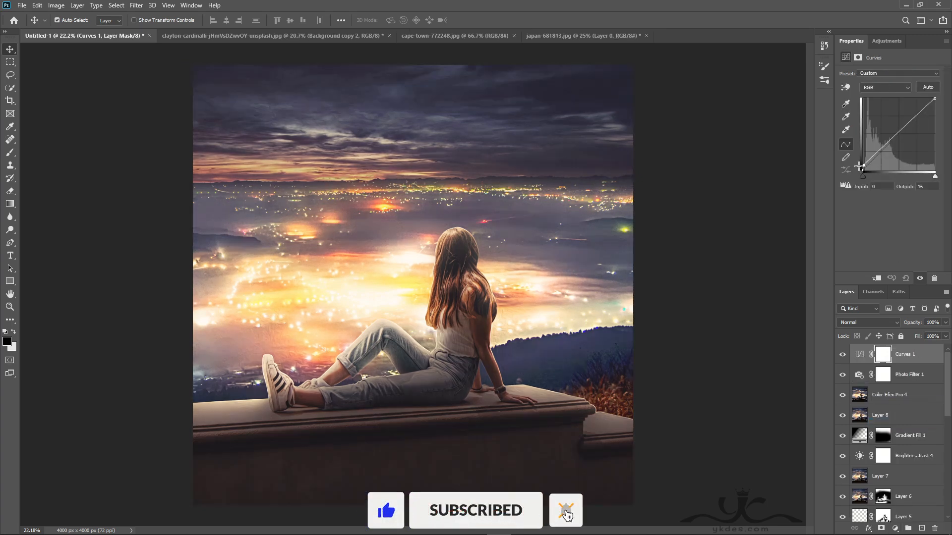
pyautogui.moveTo(902, 130); pyautogui.dragTo(902, 134)
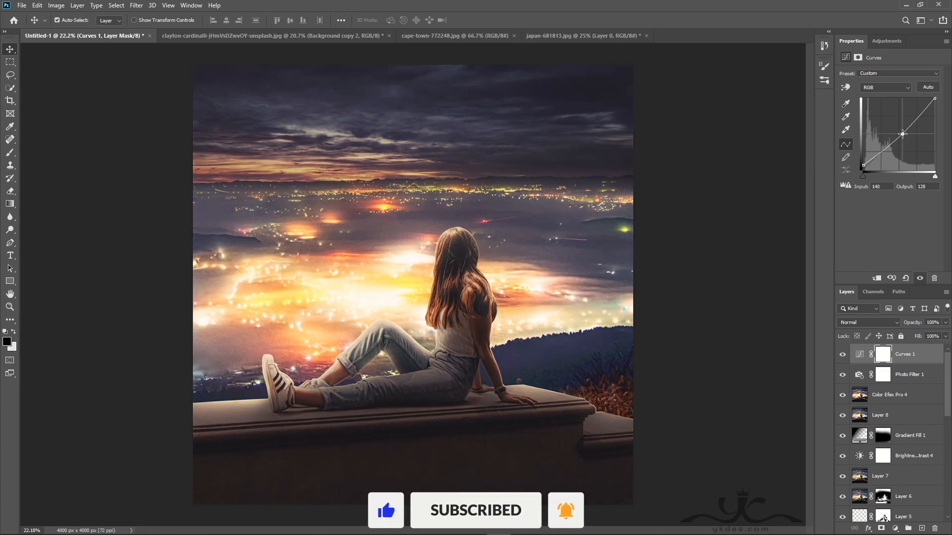
pyautogui.click(945, 336)
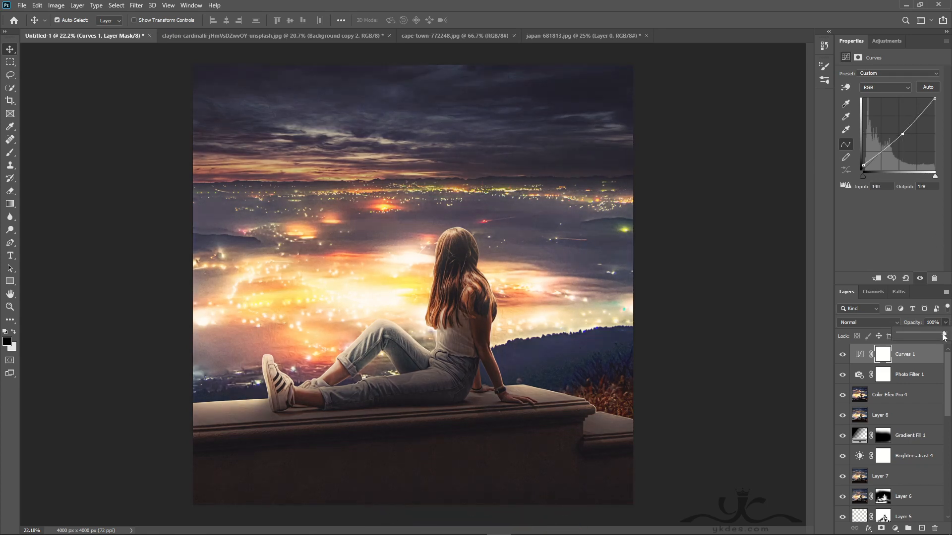
pyautogui.moveTo(944, 336); pyautogui.dragTo(937, 336)
# Add an Exposure adjustment layer with exposure +0.24 and gamma correction 1.05, and lower its opacity to 59%.
pyautogui.click(896, 528)
pyautogui.click(905, 411)
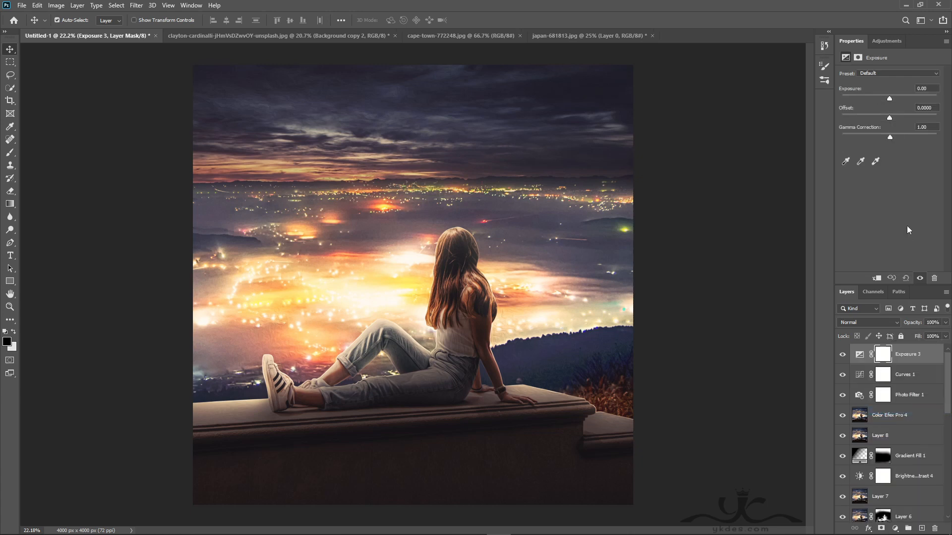
pyautogui.moveTo(890, 100); pyautogui.dragTo(891, 100)
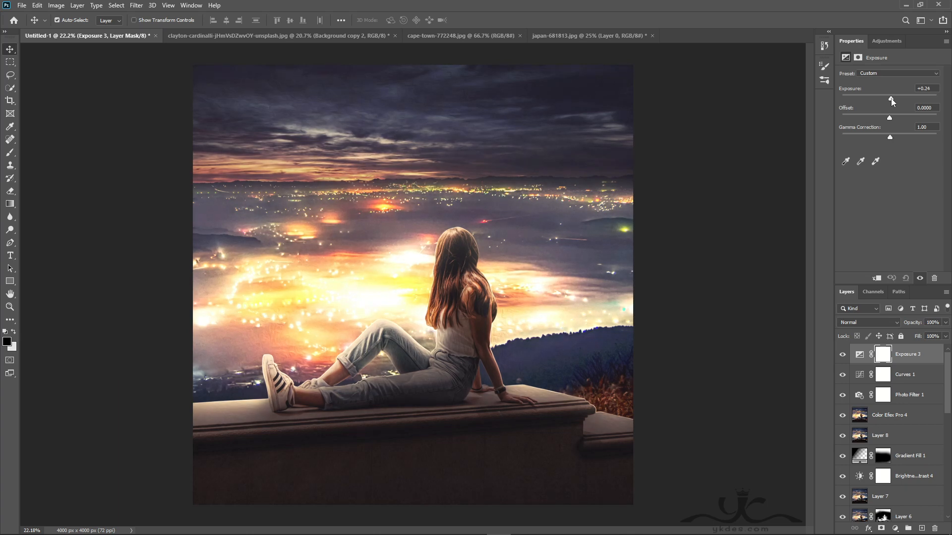
pyautogui.moveTo(893, 136); pyautogui.dragTo(889, 136)
pyautogui.click(945, 323)
pyautogui.click(934, 335)
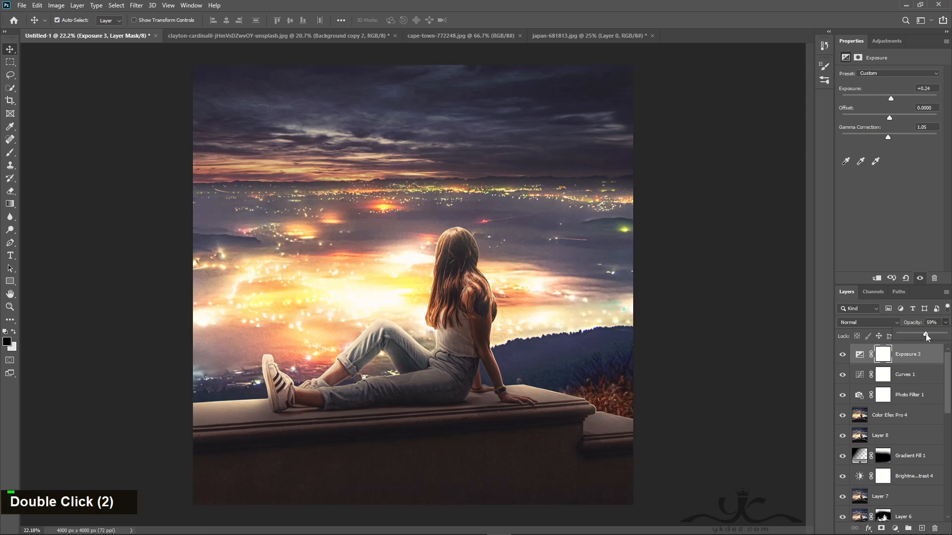